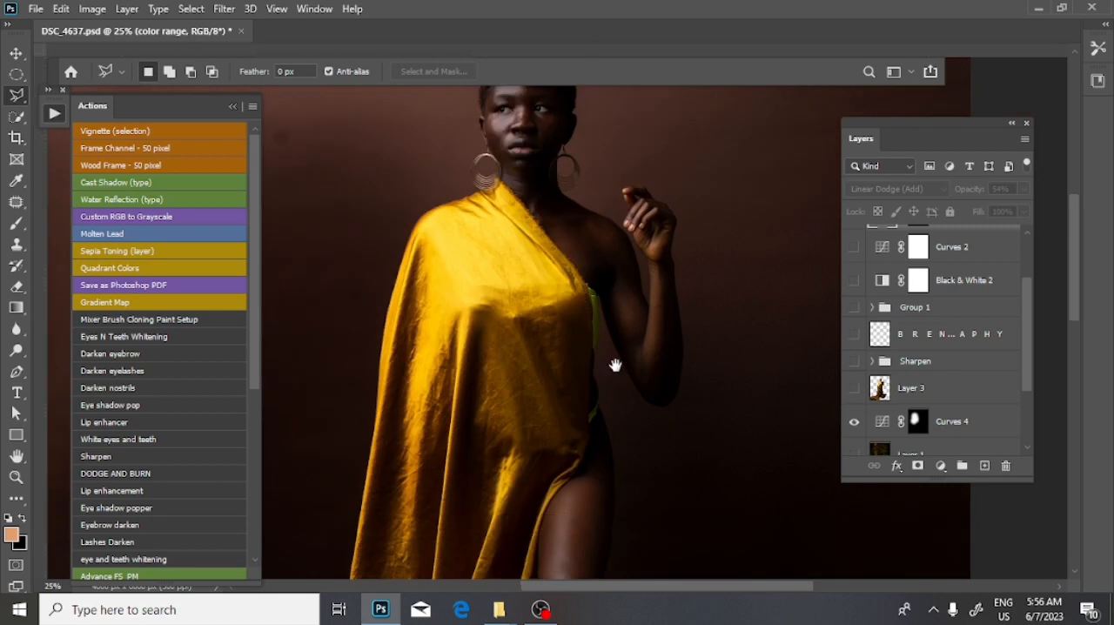
# - Examine the portrait from the upper body down to the box, and review the full layer stack
pyautogui.moveTo(593, 384)
pyautogui.mouseDown()
pyautogui.moveTo(589, 264)
pyautogui.moveTo(534, 308)
pyautogui.mouseUp()
pyautogui.scroll(-2, 537, 314)
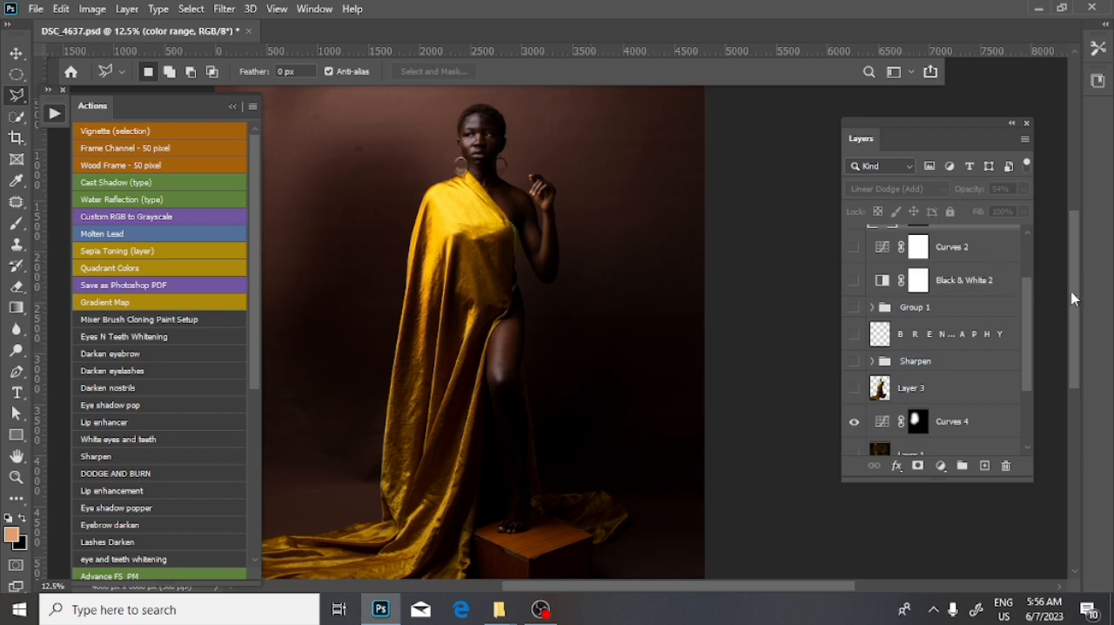
pyautogui.moveTo(1079, 312); pyautogui.dragTo(1086, 391)
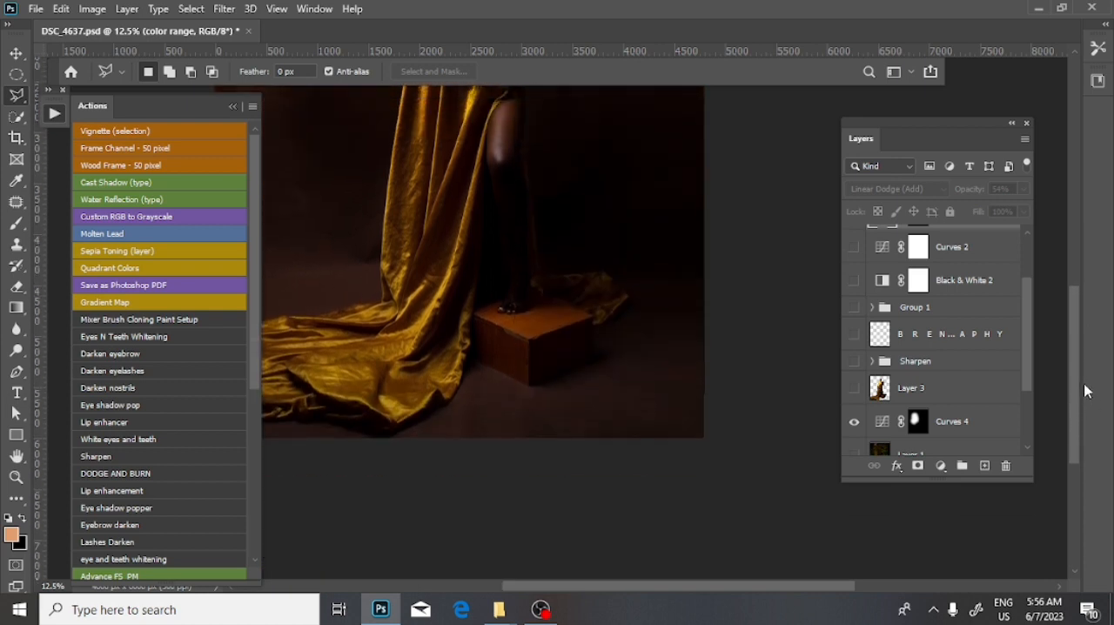
pyautogui.scroll(-3, 1031, 367)
pyautogui.scroll(5, 1012, 393)
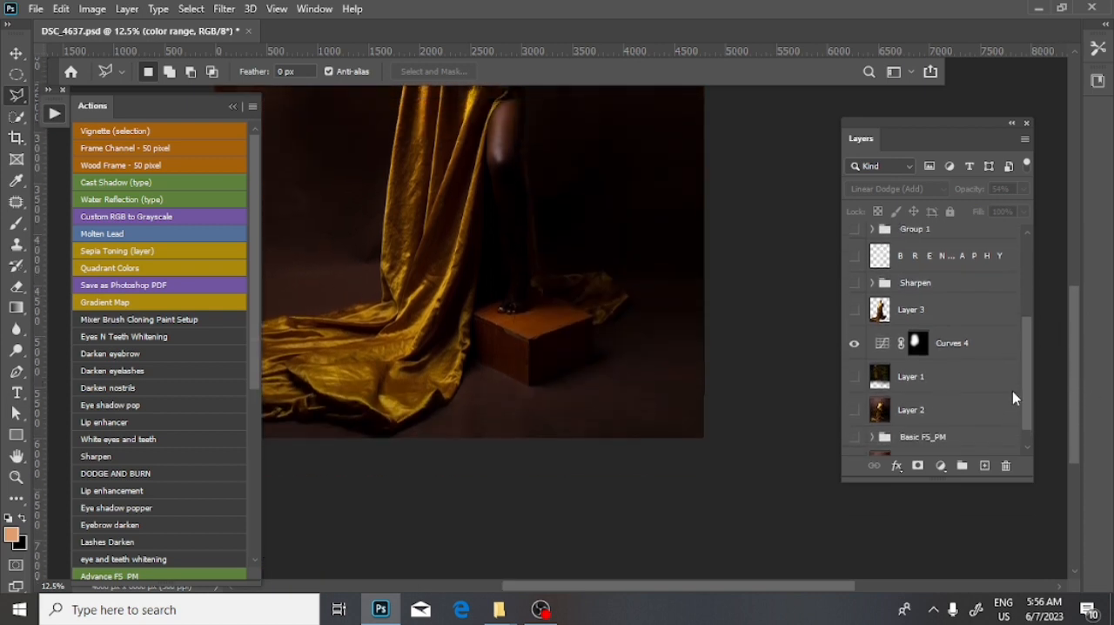
pyautogui.scroll(1, 1023, 322)
pyautogui.scroll(-4, 1039, 381)
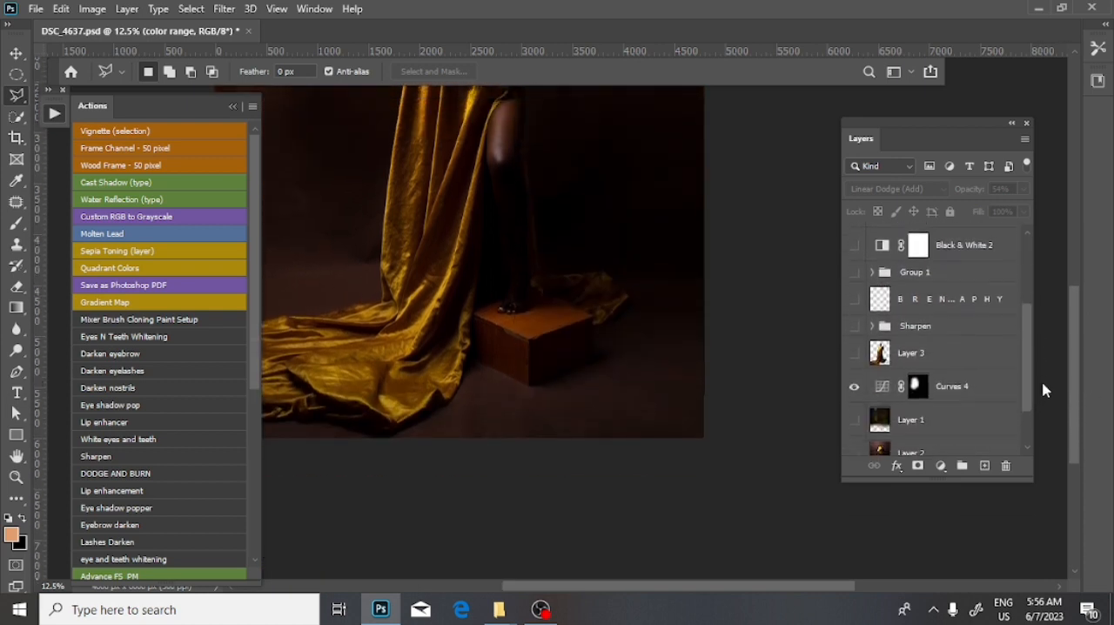
pyautogui.scroll(4, 1039, 435)
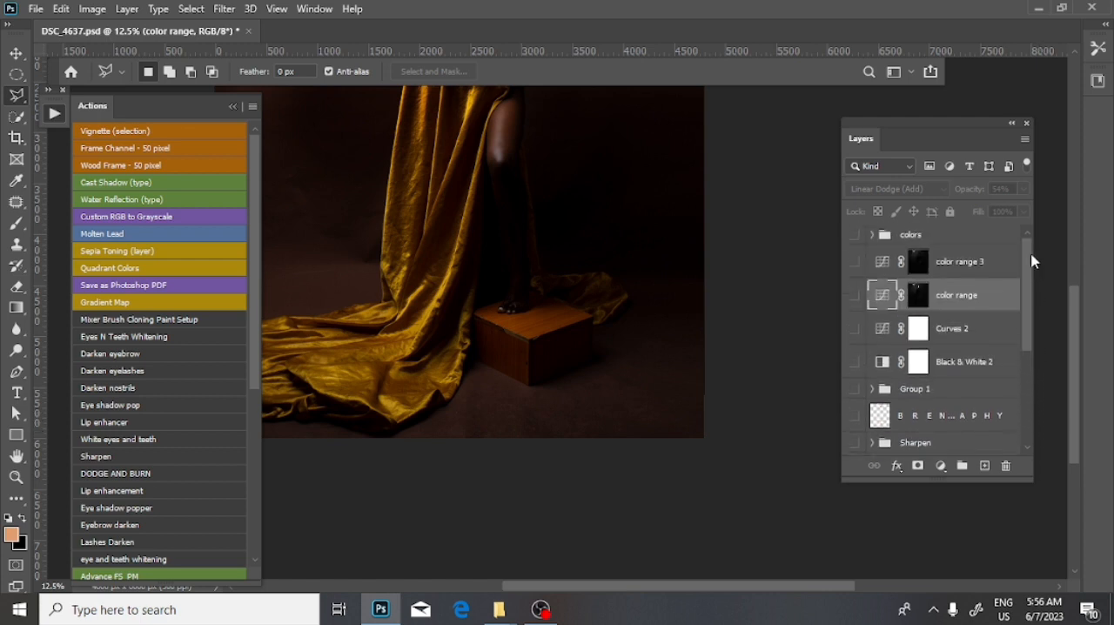
pyautogui.moveTo(1041, 317); pyautogui.dragTo(1040, 320)
pyautogui.moveTo(1022, 273); pyautogui.dragTo(1044, 379)
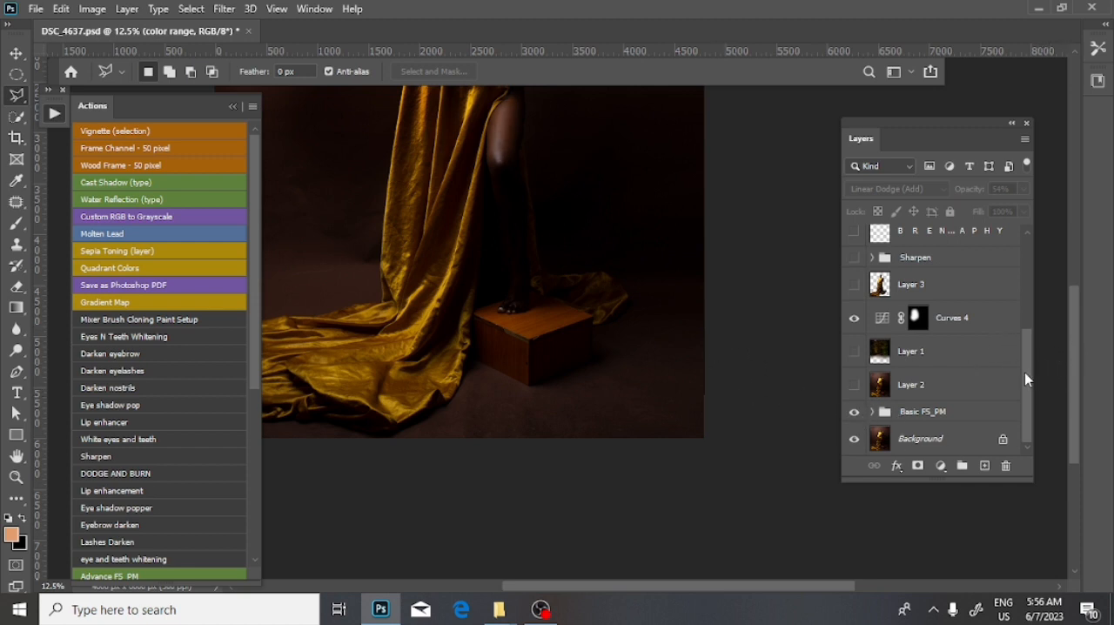
# - Hide the Basic FS_PM group and crop the image with the 4 : 5 (8 : 10) ratio
pyautogui.click(854, 413)
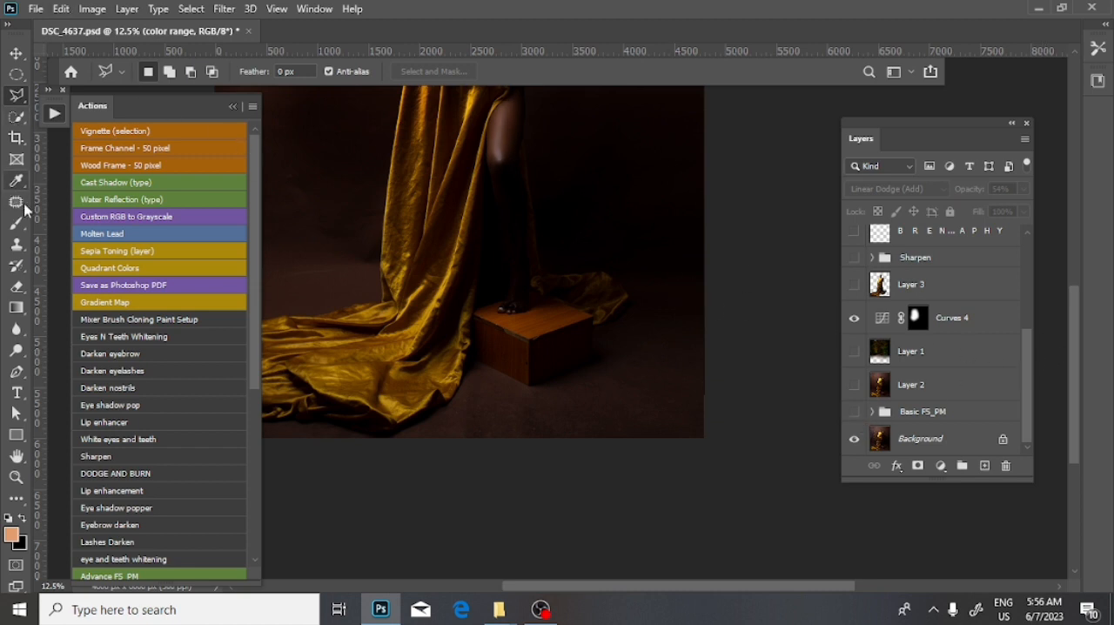
pyautogui.click(16, 138)
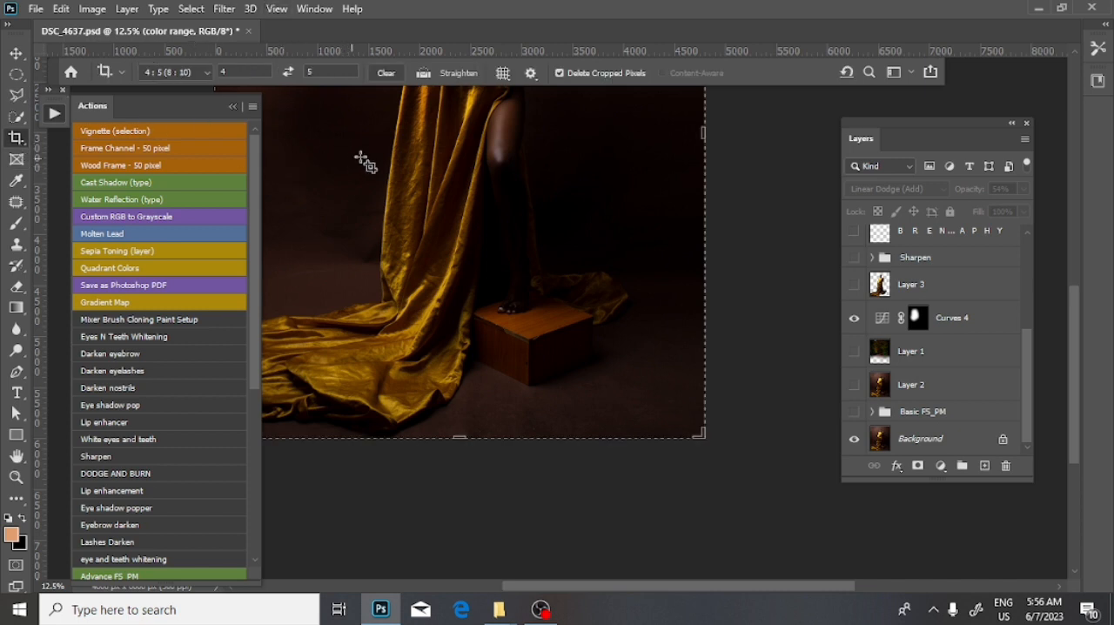
pyautogui.hotkey('ctrl', '-')
pyautogui.click(520, 188)
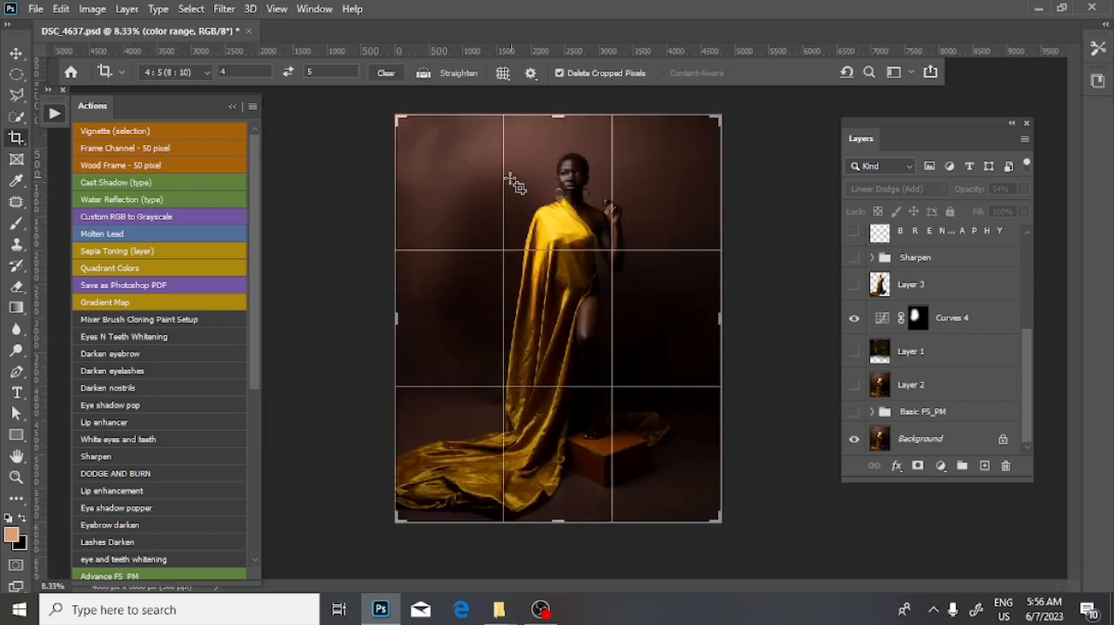
pyautogui.click(199, 76)
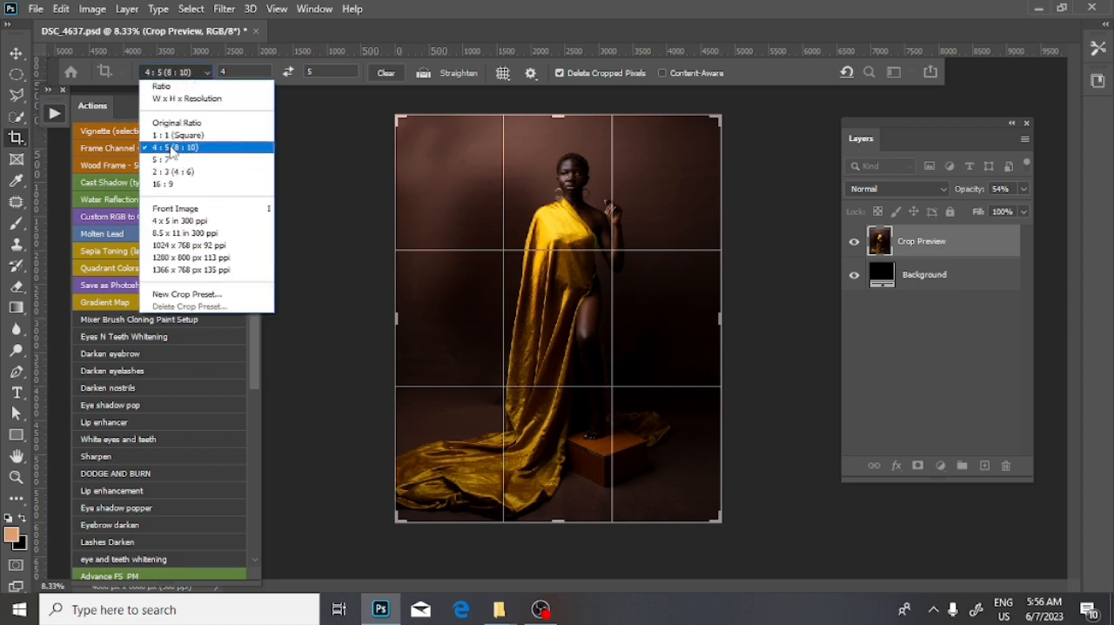
pyautogui.click(14, 144)
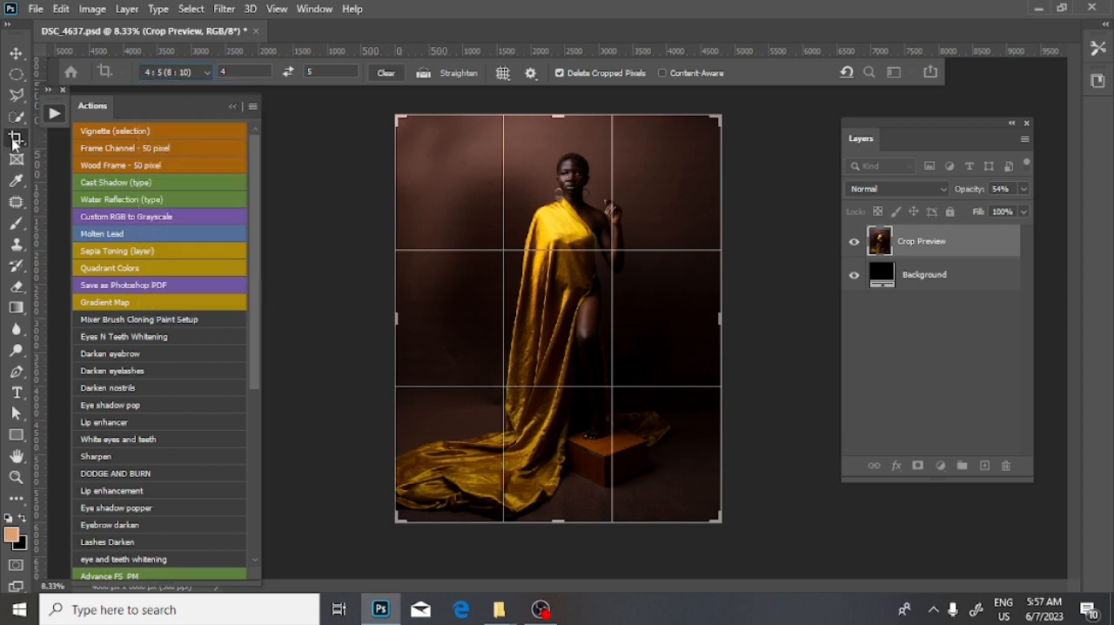
pyautogui.click(180, 73)
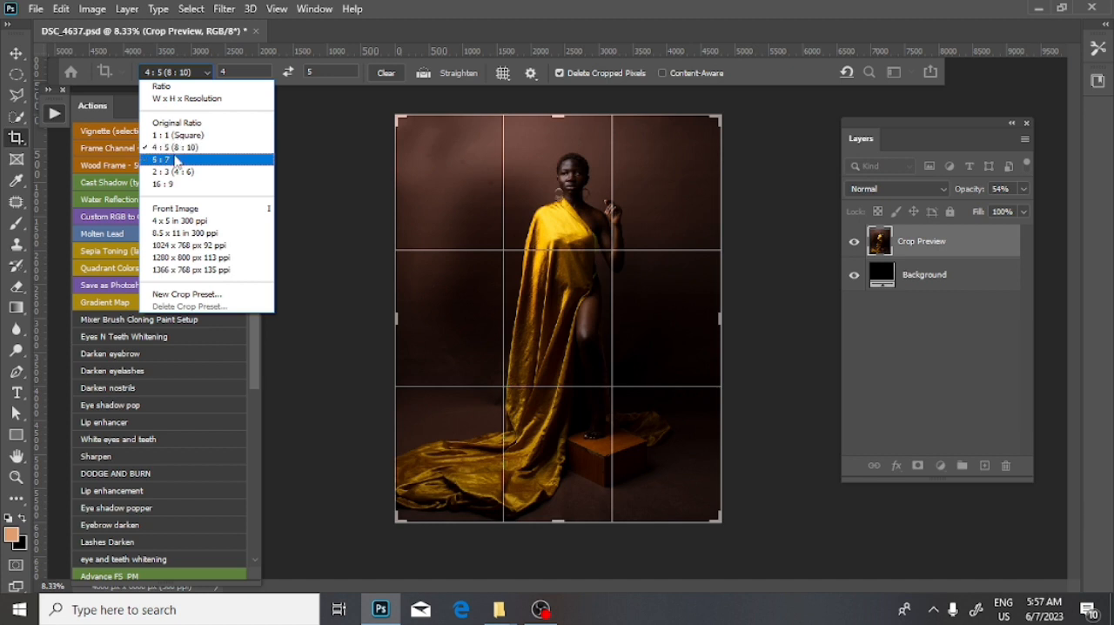
pyautogui.click(233, 149)
pyautogui.press('Return')
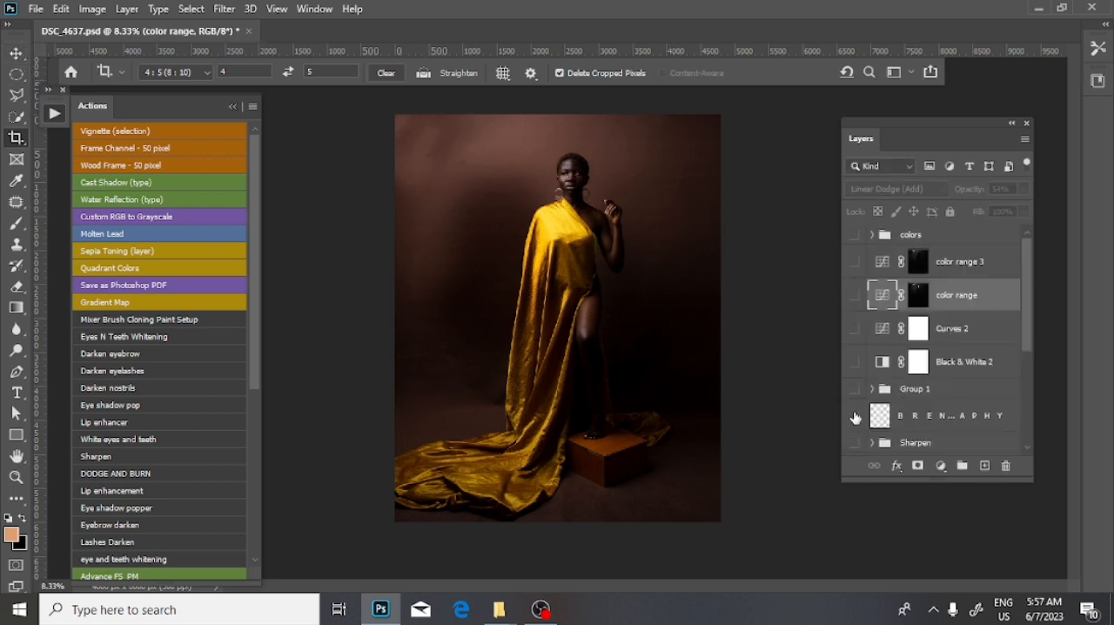
# - Show the Basic FS_PM group and check the drape and the face up close
pyautogui.scroll(-3, 855, 414)
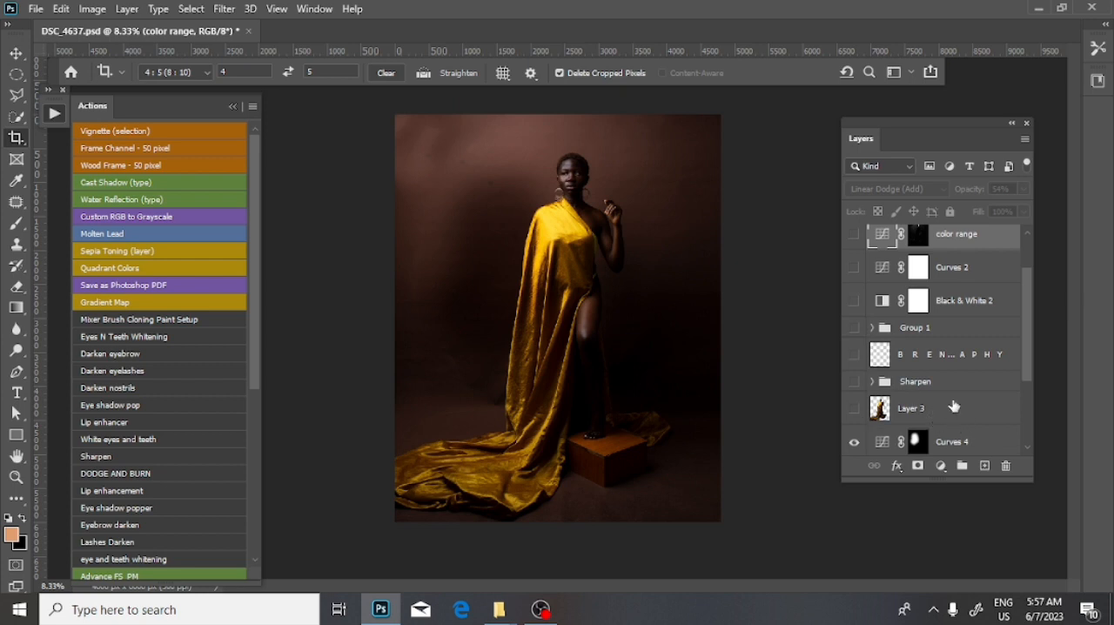
pyautogui.scroll(-6, 954, 406)
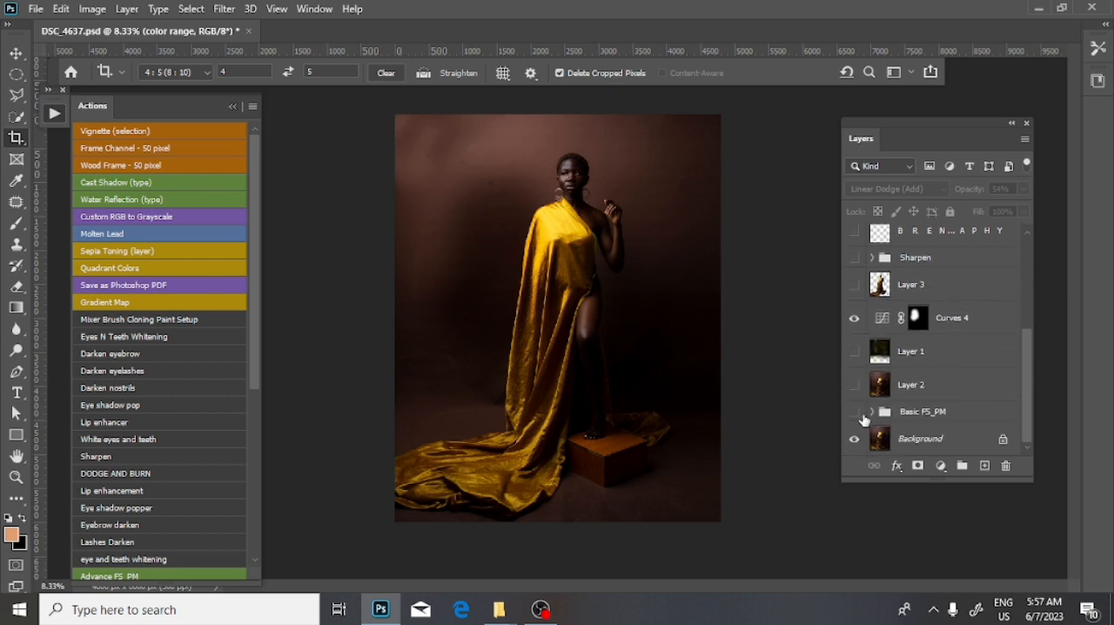
pyautogui.click(854, 413)
pyautogui.scroll(4, 679, 300)
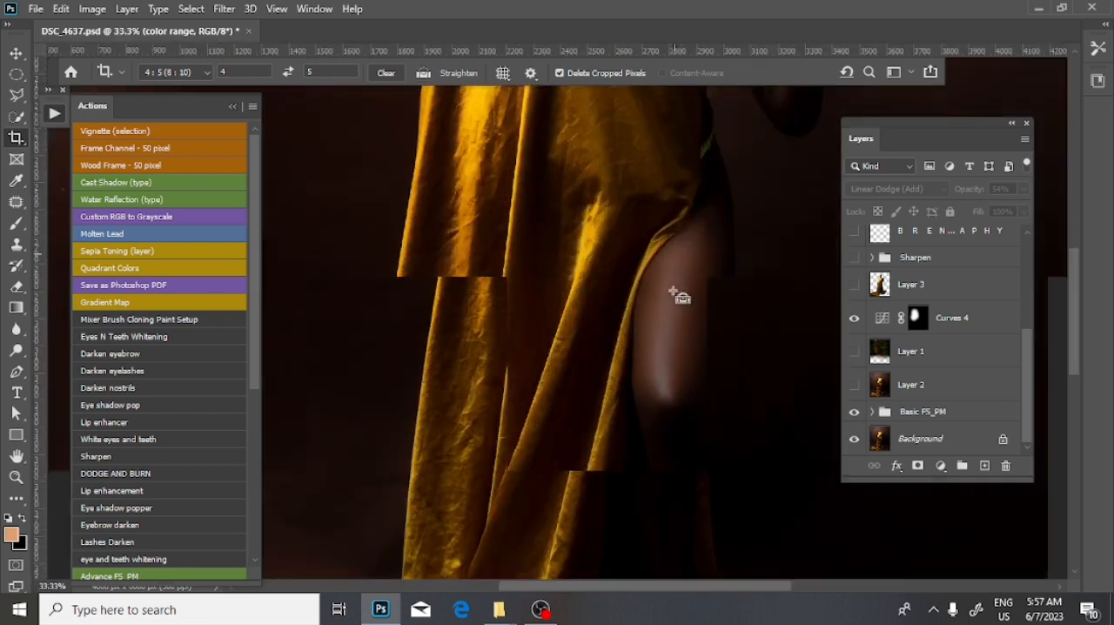
pyautogui.moveTo(640, 122); pyautogui.dragTo(547, 400)
pyautogui.hotkey('ctrl', '+')
pyautogui.hotkey('ctrl', '-')
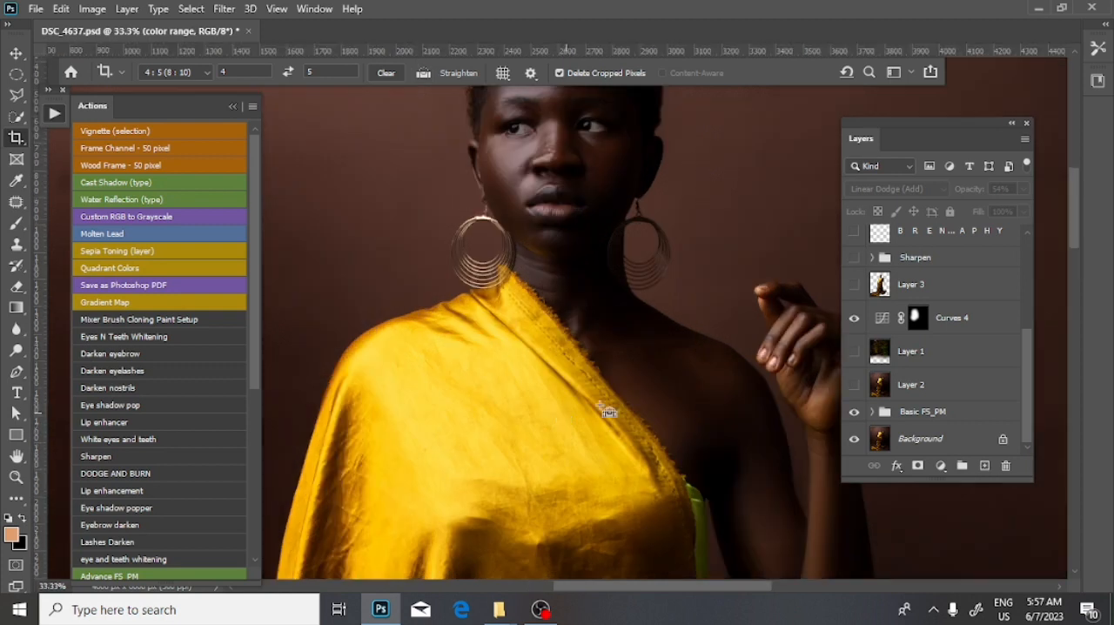
# - Compare the portrait with Layer 2 and the Basic FS_PM group off and on, leave both shown, and hide Curves 4
pyautogui.scroll(-4, 608, 412)
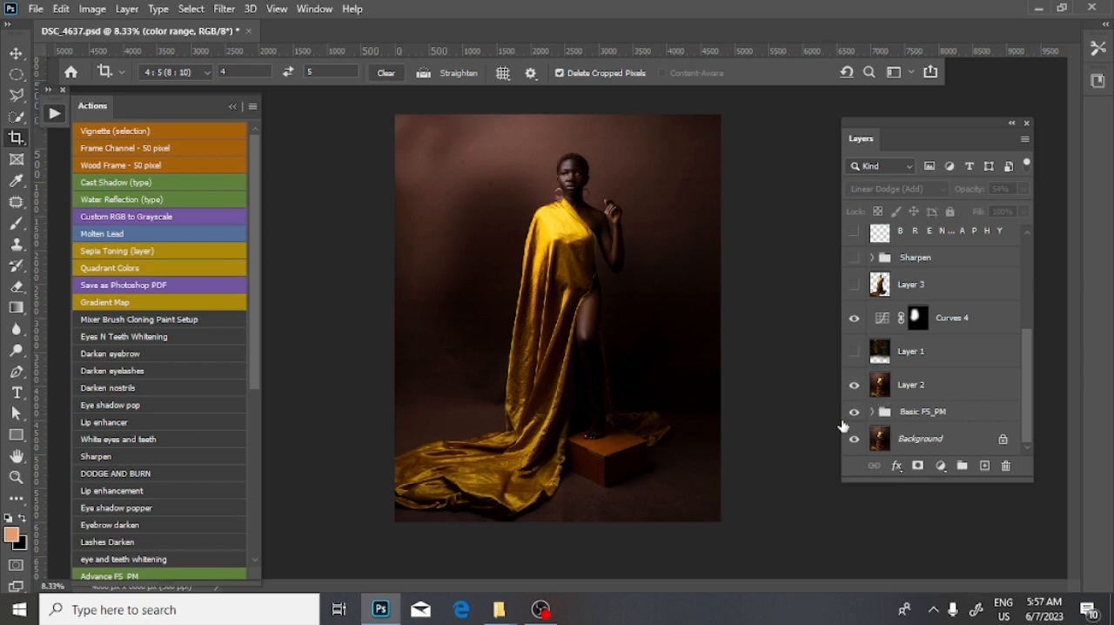
pyautogui.hotkey('ctrl', '+')
pyautogui.hotkey('ctrl', '+')
pyautogui.hotkey('ctrl', '+')
pyautogui.hotkey('ctrl', '+')
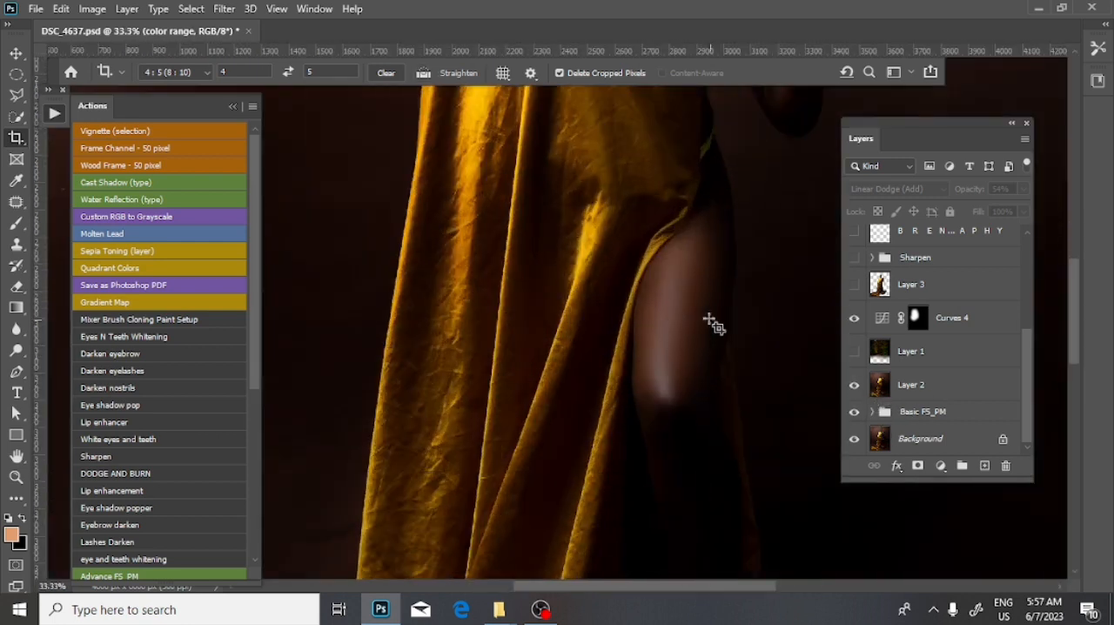
pyautogui.moveTo(710, 158); pyautogui.dragTo(667, 291)
pyautogui.moveTo(688, 178); pyautogui.dragTo(619, 386)
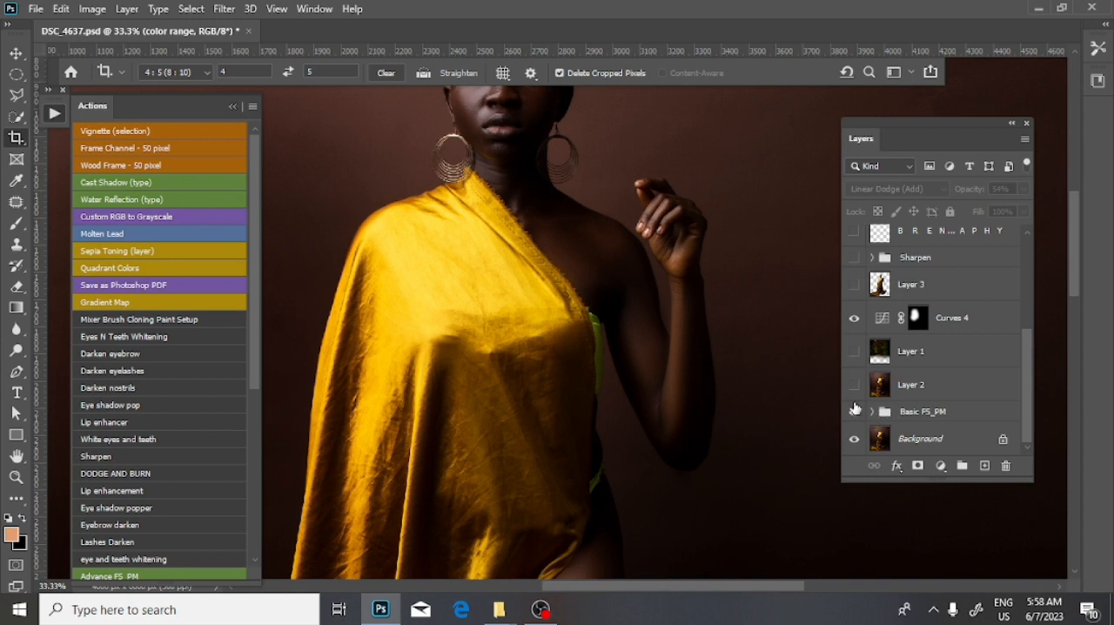
pyautogui.moveTo(604, 249); pyautogui.dragTo(809, 367)
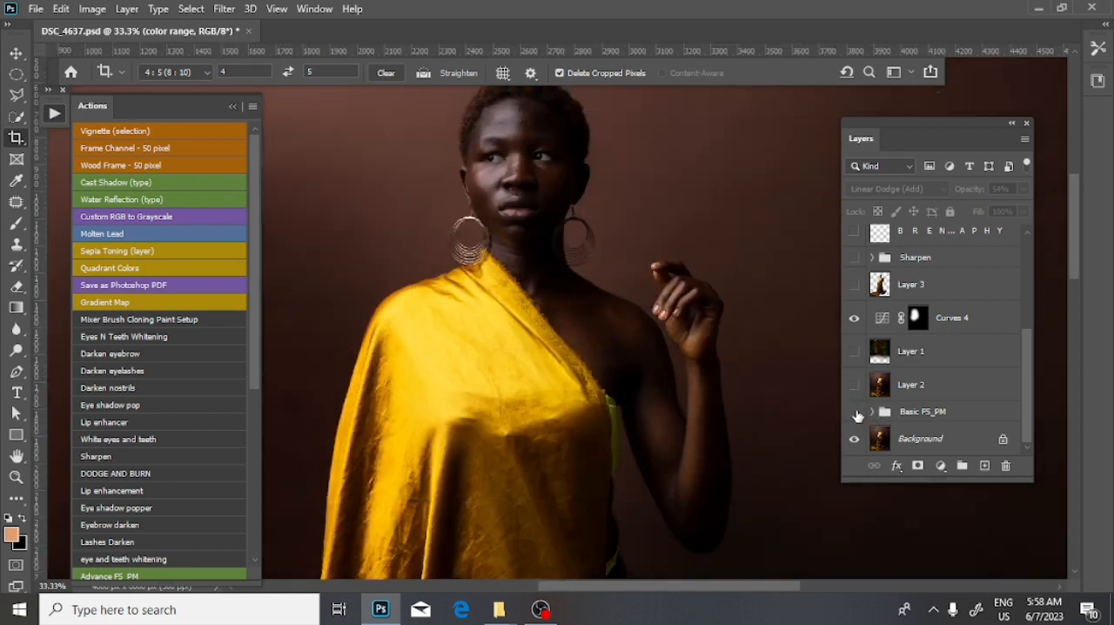
pyautogui.click(855, 414)
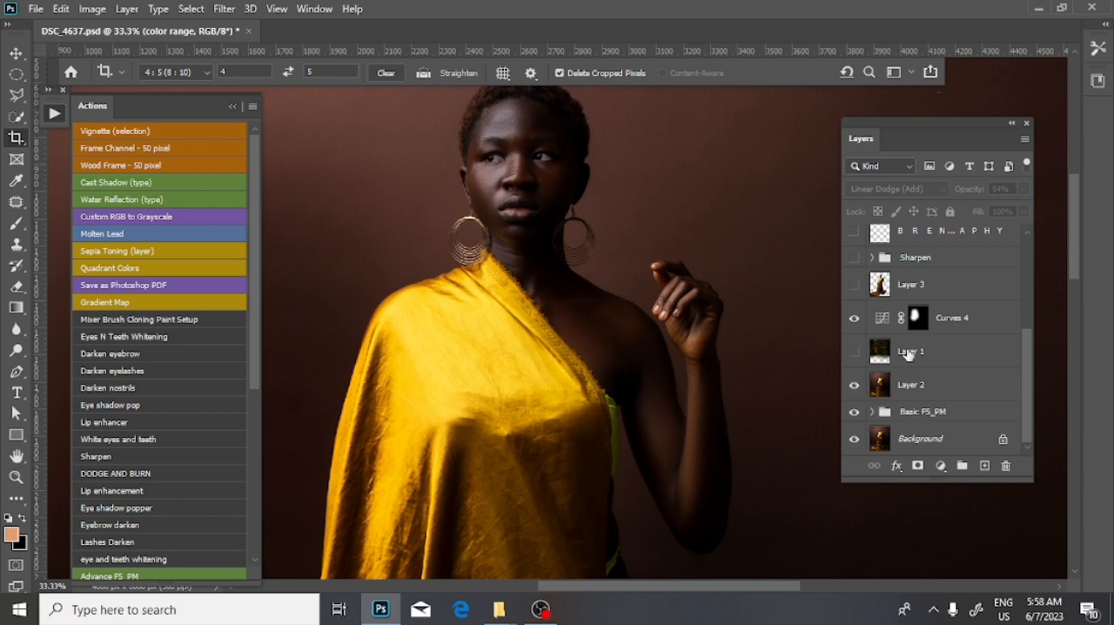
pyautogui.click(853, 319)
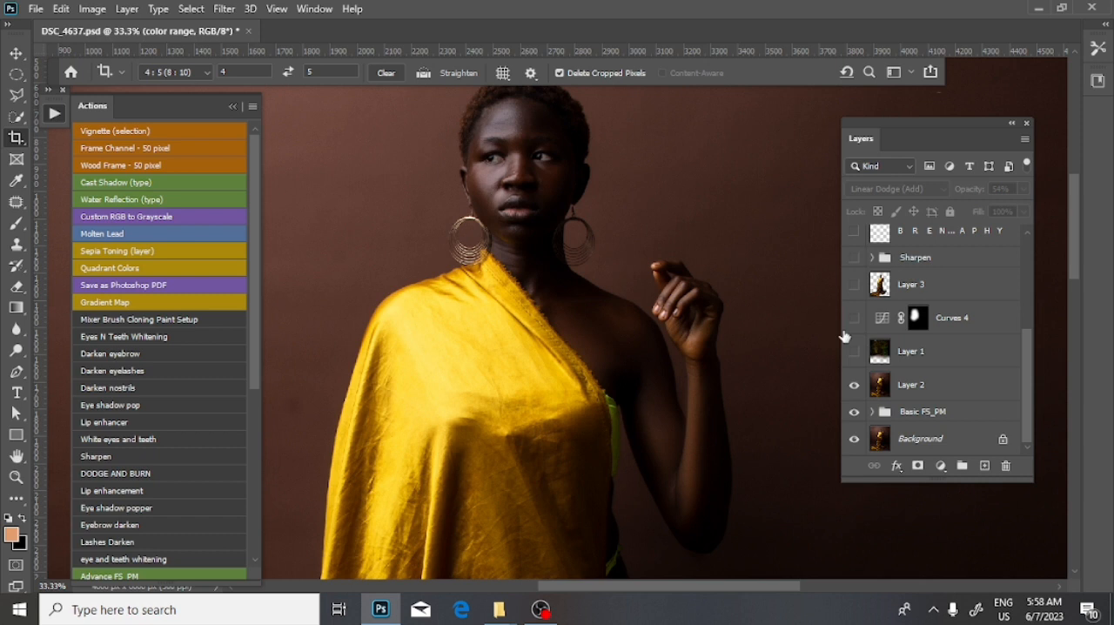
# - Select the woman on Layer 2 with the automatic Subject selection
pyautogui.click(892, 386)
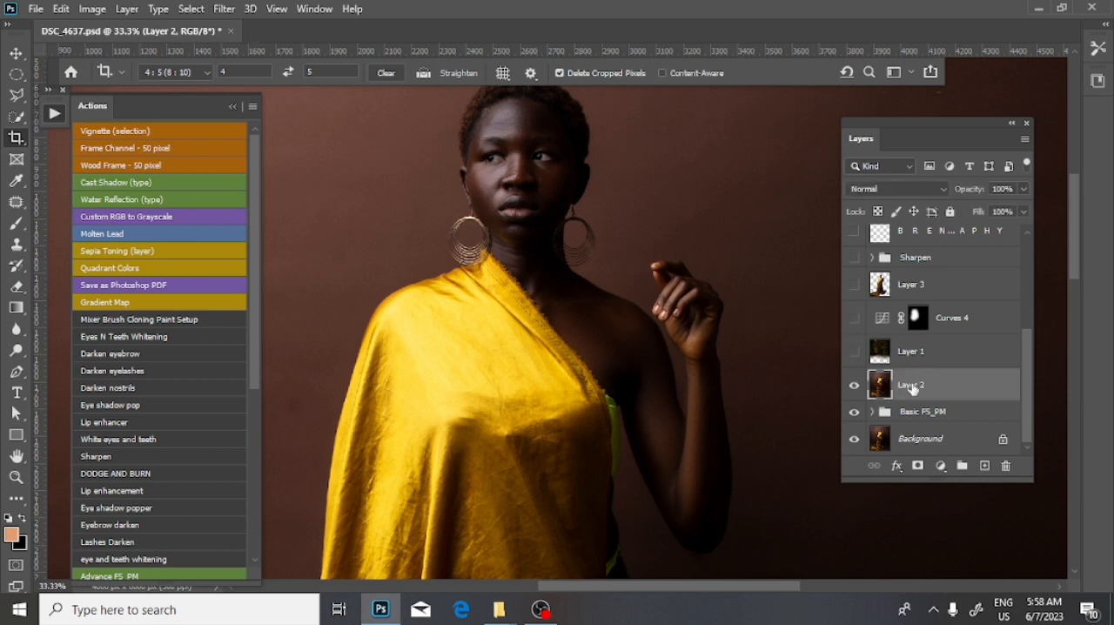
pyautogui.click(191, 9)
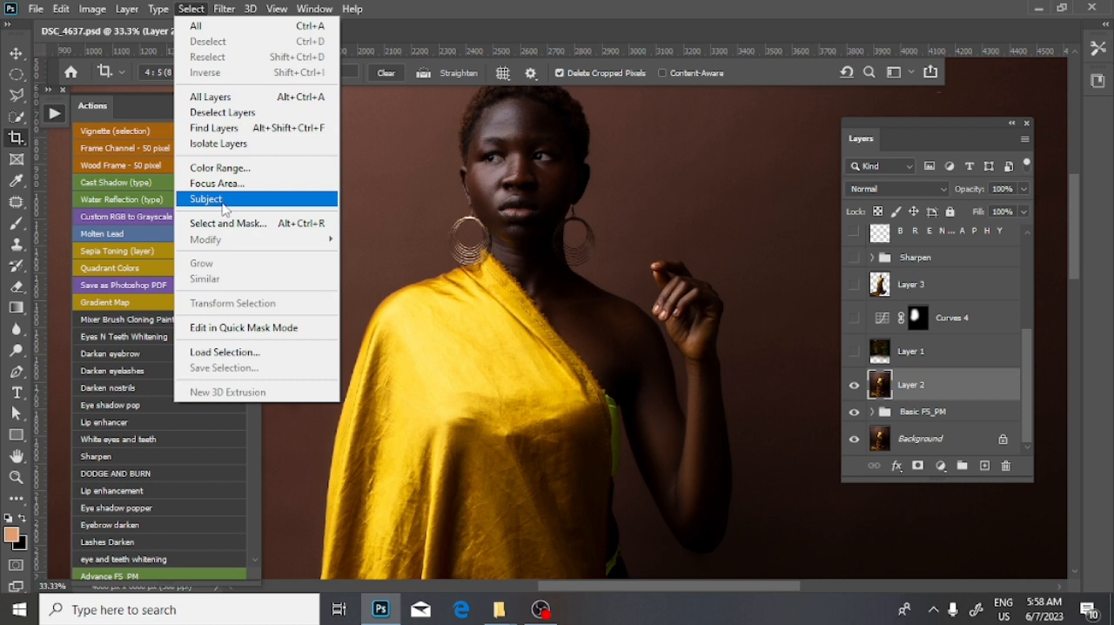
pyautogui.click(223, 200)
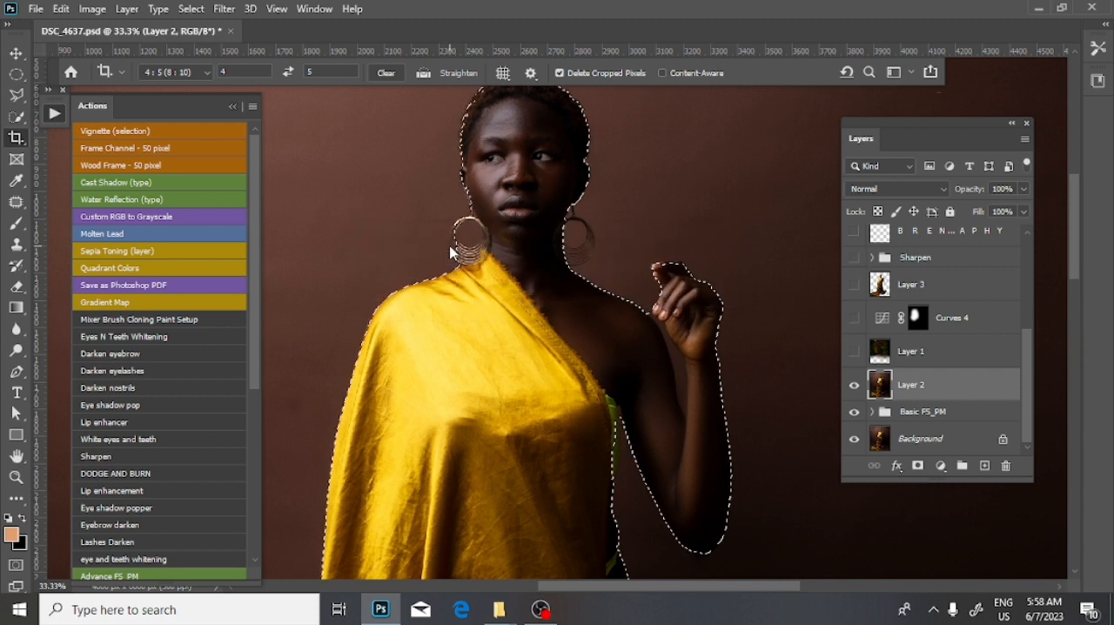
# - Add the missing outer part of the left earring to the selection with the Polygonal Lasso
pyautogui.hotkey('ctrl', '-')
pyautogui.scroll(3, 490, 252)
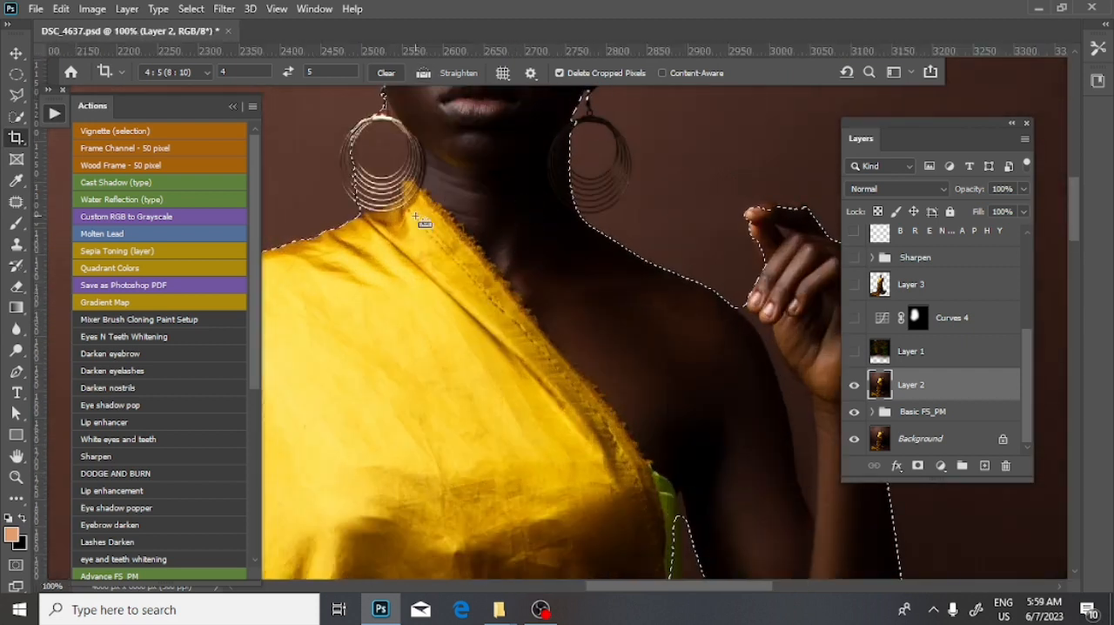
pyautogui.hotkey('ctrl', '+')
pyautogui.moveTo(383, 147); pyautogui.dragTo(570, 222)
pyautogui.moveTo(467, 156)
pyautogui.mouseDown()
pyautogui.moveTo(498, 217)
pyautogui.moveTo(476, 261)
pyautogui.mouseUp()
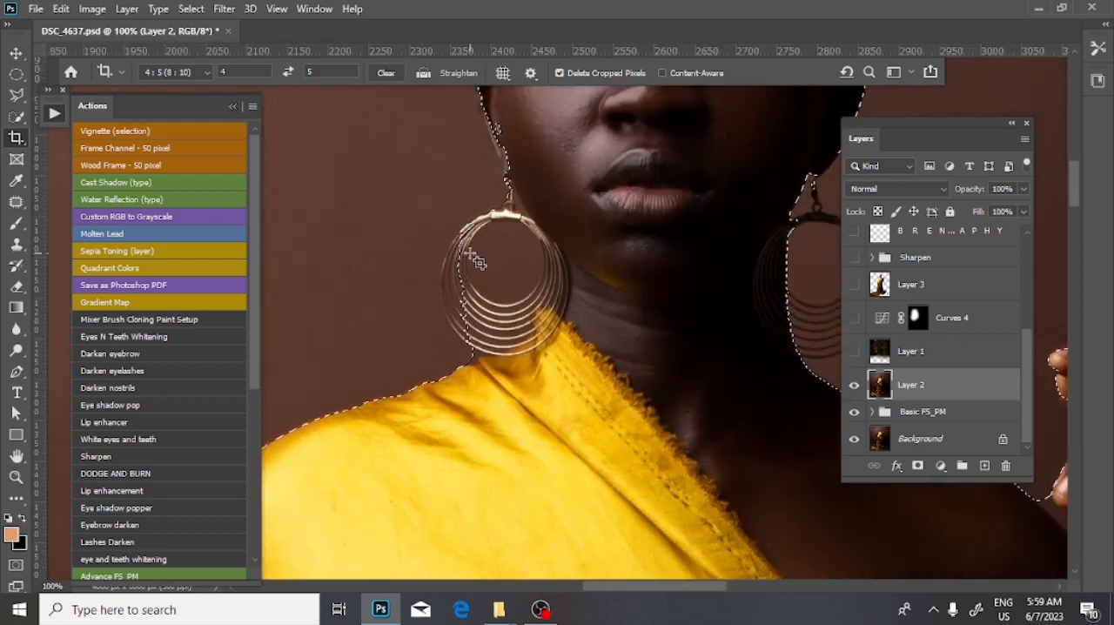
pyautogui.press('l')
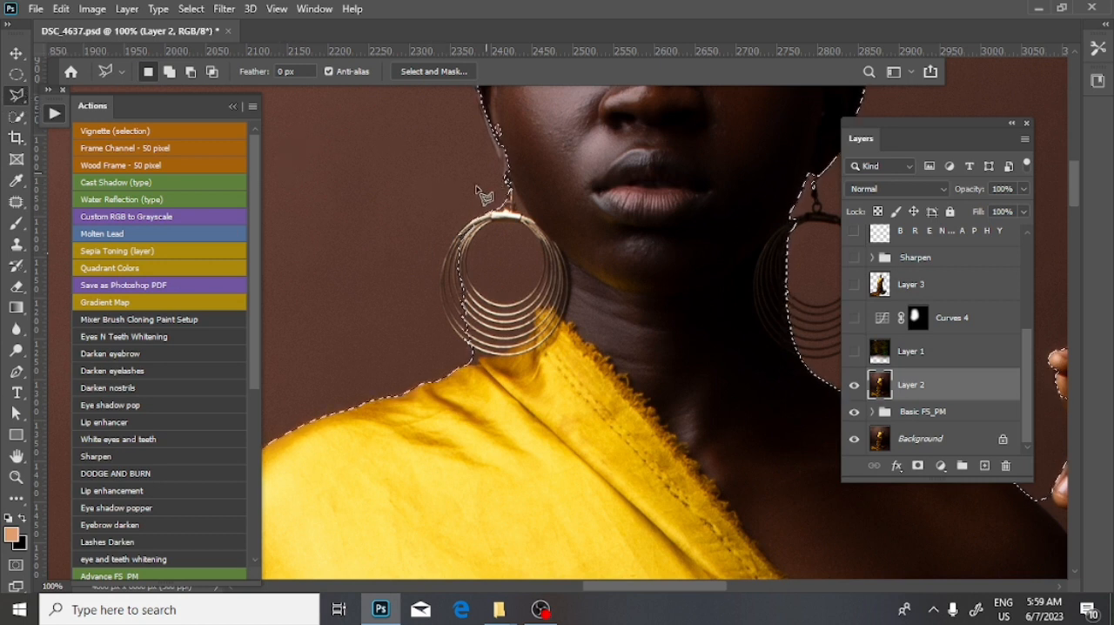
pyautogui.press('shift')
pyautogui.click(509, 224)
pyautogui.press('shift')
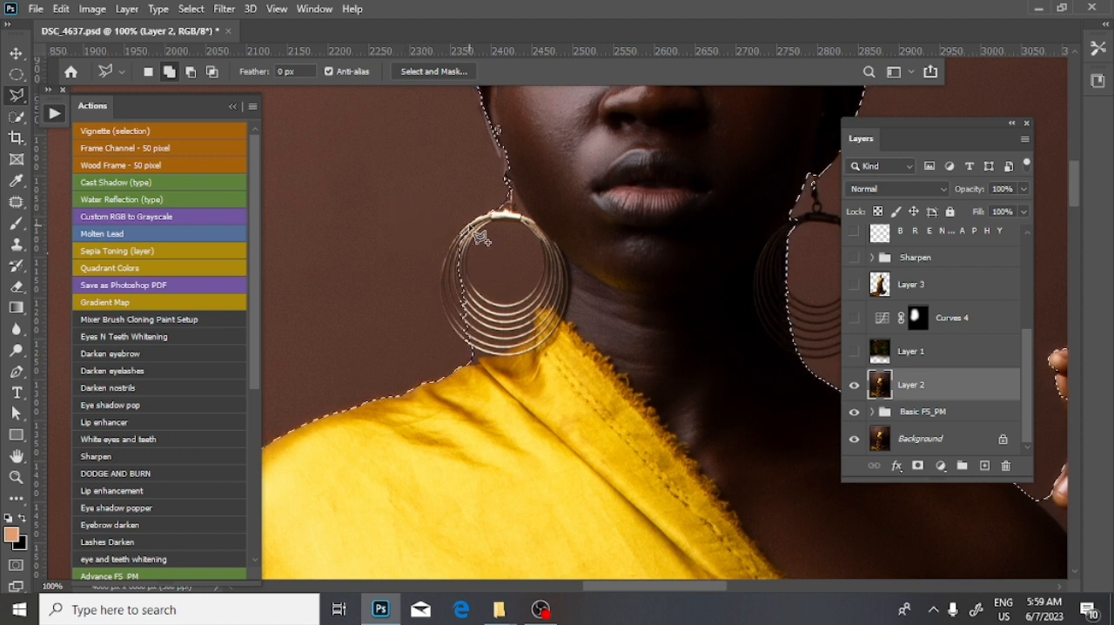
pyautogui.moveTo(461, 240)
pyautogui.mouseDown()
pyautogui.moveTo(438, 277)
pyautogui.moveTo(447, 328)
pyautogui.moveTo(493, 364)
pyautogui.moveTo(503, 355)
pyautogui.moveTo(495, 255)
pyautogui.mouseUp()
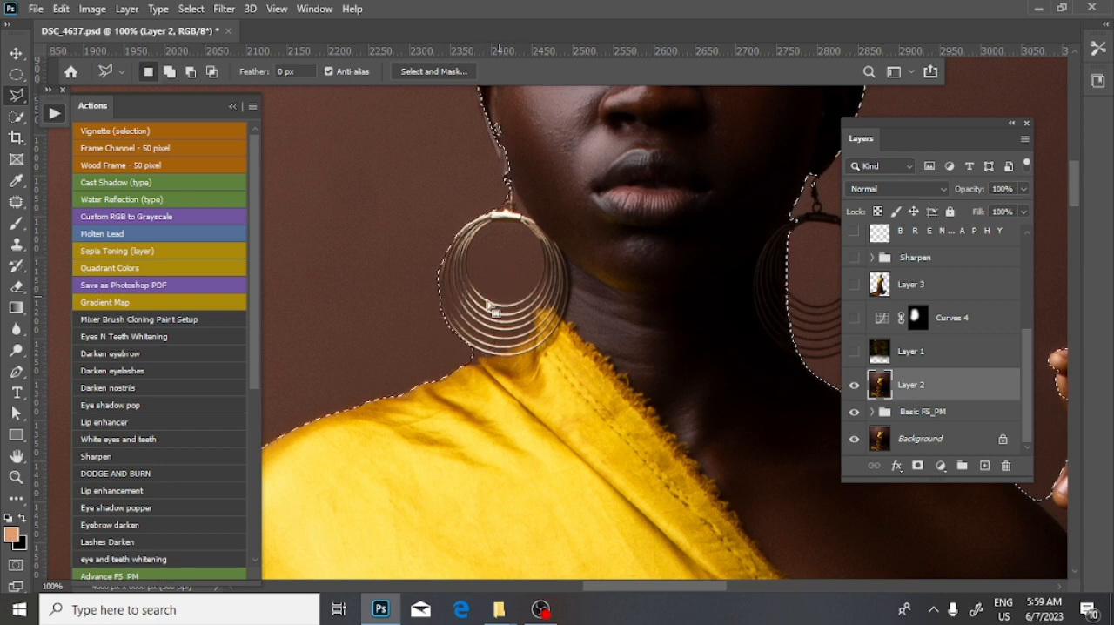
# - Add the whole right earring to the selection by outlining its hoops with the Polygonal Lasso
pyautogui.hotkey('ctrl', '-')
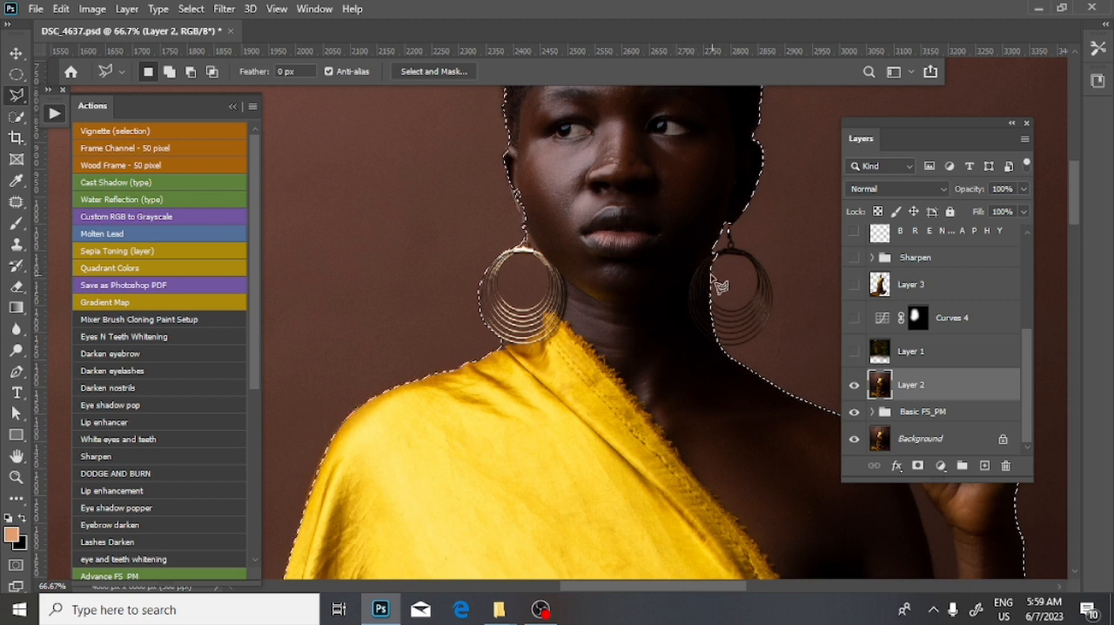
pyautogui.click(711, 254)
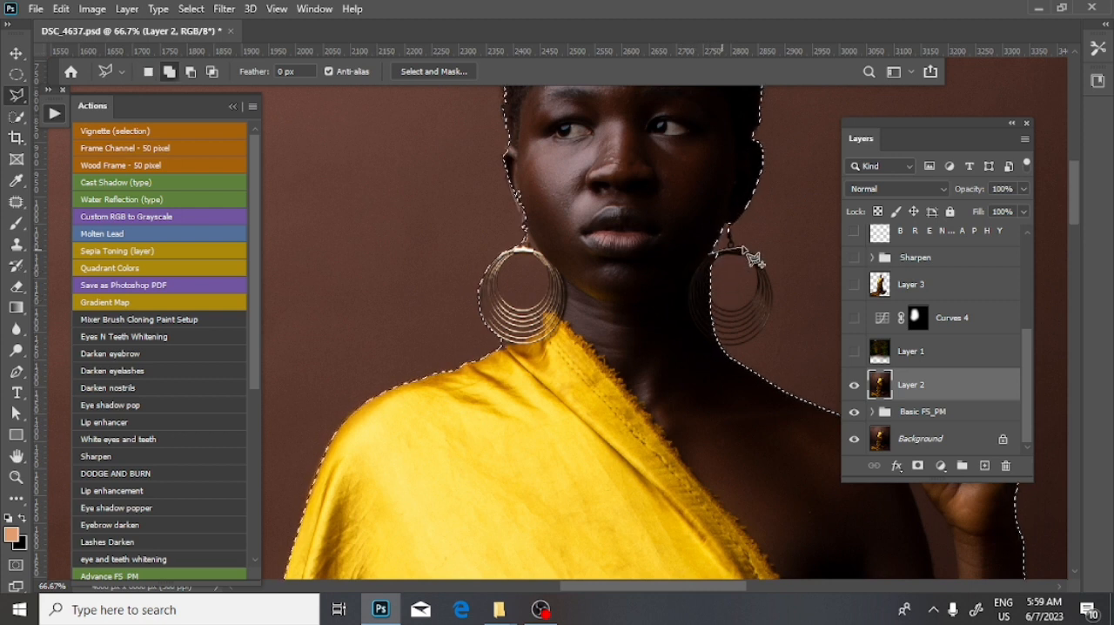
pyautogui.click(728, 244)
pyautogui.click(758, 255)
pyautogui.click(776, 296)
pyautogui.click(763, 336)
pyautogui.click(727, 350)
pyautogui.click(683, 337)
pyautogui.doubleClick(665, 274)
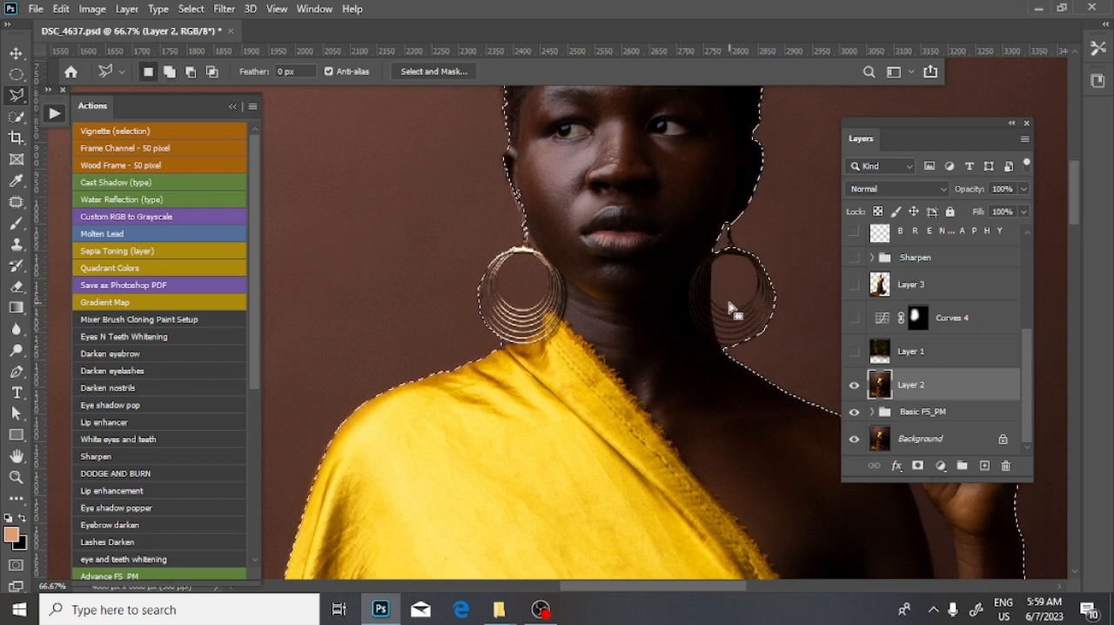
# - Subtract the background inside the right earring's inner hoop from the selection with the Polygonal Lasso
pyautogui.press('alt')
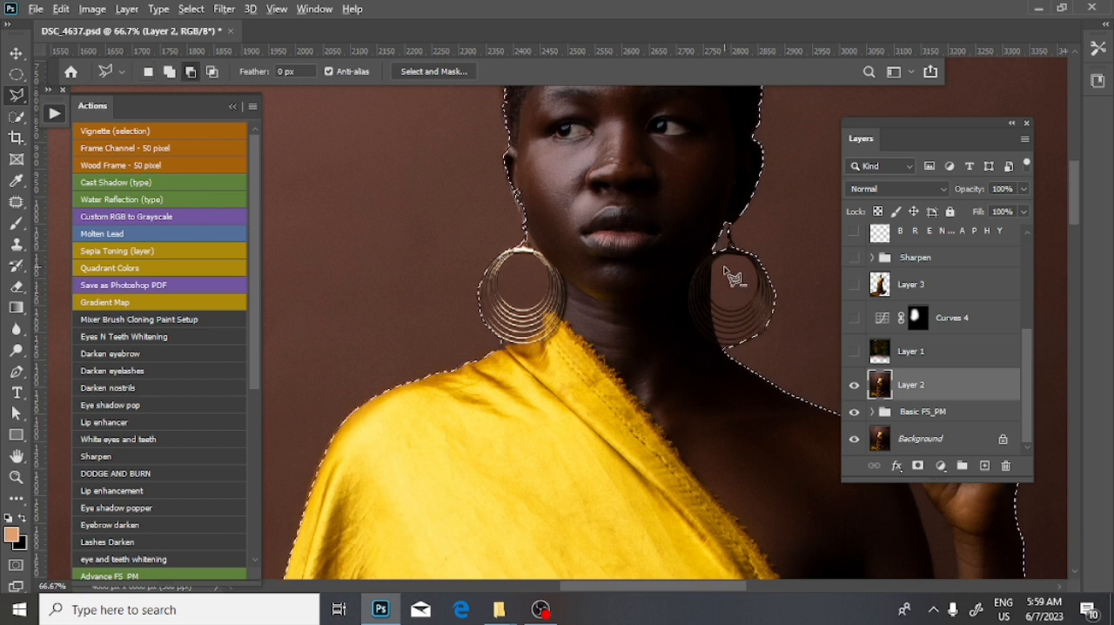
pyautogui.press('alt')
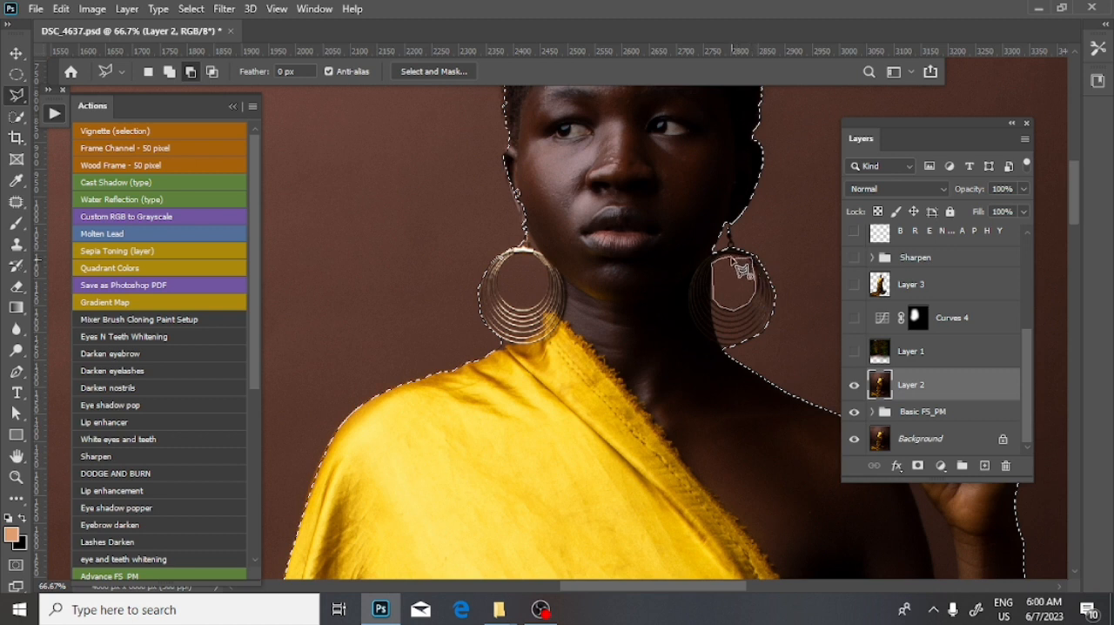
pyautogui.click(733, 259)
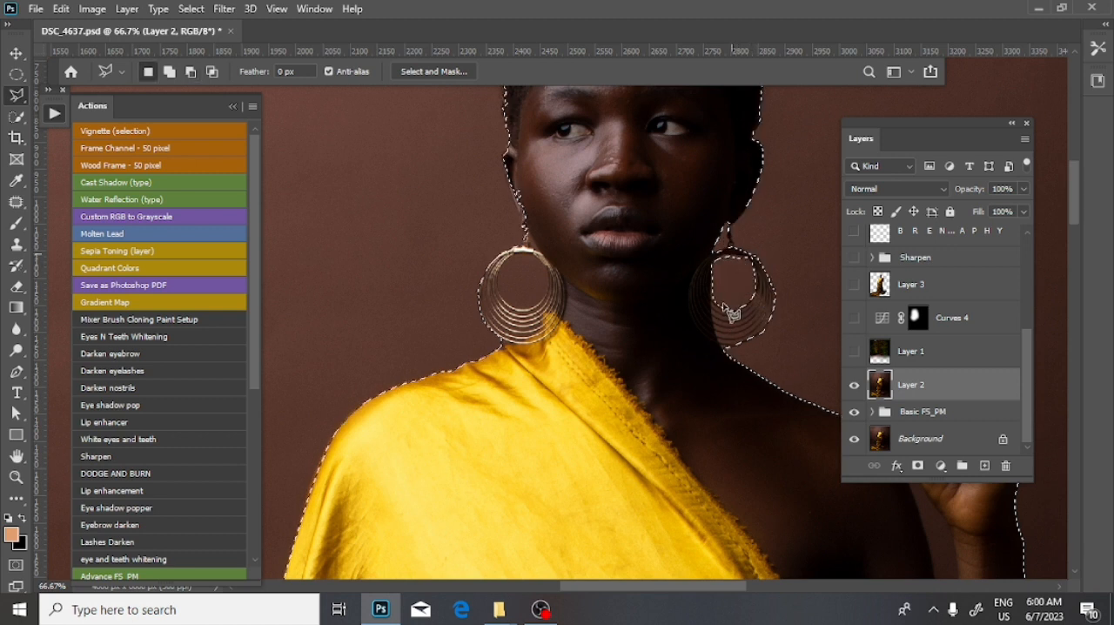
# - Add the dark gap between the gold fabric and the standing leg to the selection with the Polygonal Lasso
pyautogui.hotkey('ctrl', '-')
pyautogui.moveTo(603, 383); pyautogui.dragTo(506, 216)
pyautogui.hotkey('ctrl', '-')
pyautogui.hotkey('ctrl', '-')
pyautogui.hotkey('ctrl', '-')
pyautogui.hotkey('ctrl', '-')
pyautogui.hotkey('ctrl', '-')
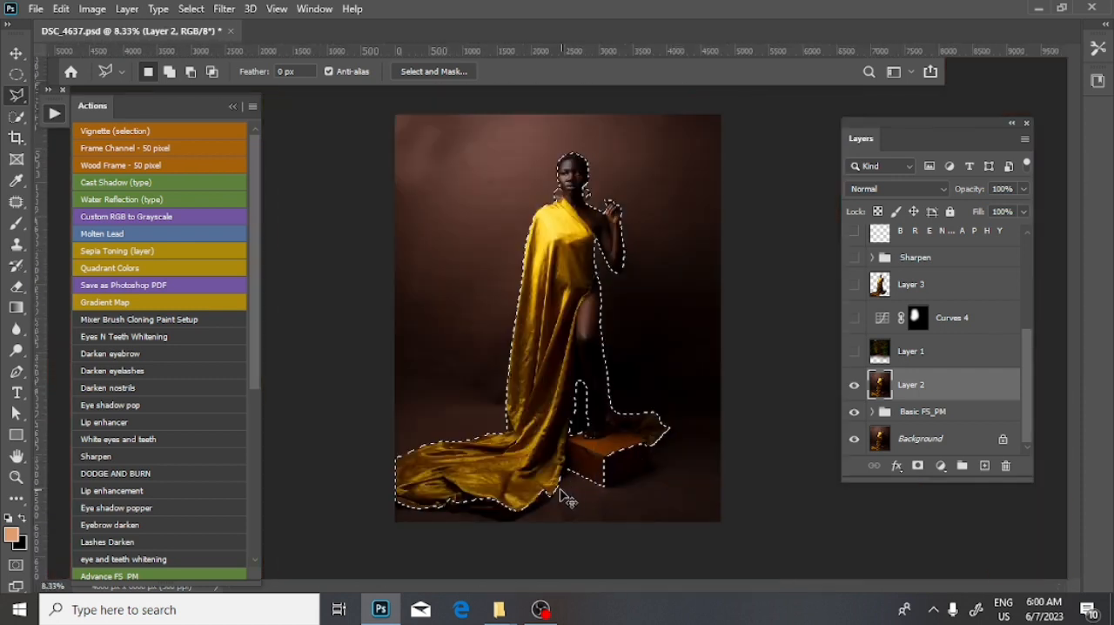
pyautogui.hotkey('ctrl', '+')
pyautogui.hotkey('ctrl', '+')
pyautogui.moveTo(613, 496); pyautogui.dragTo(580, 288)
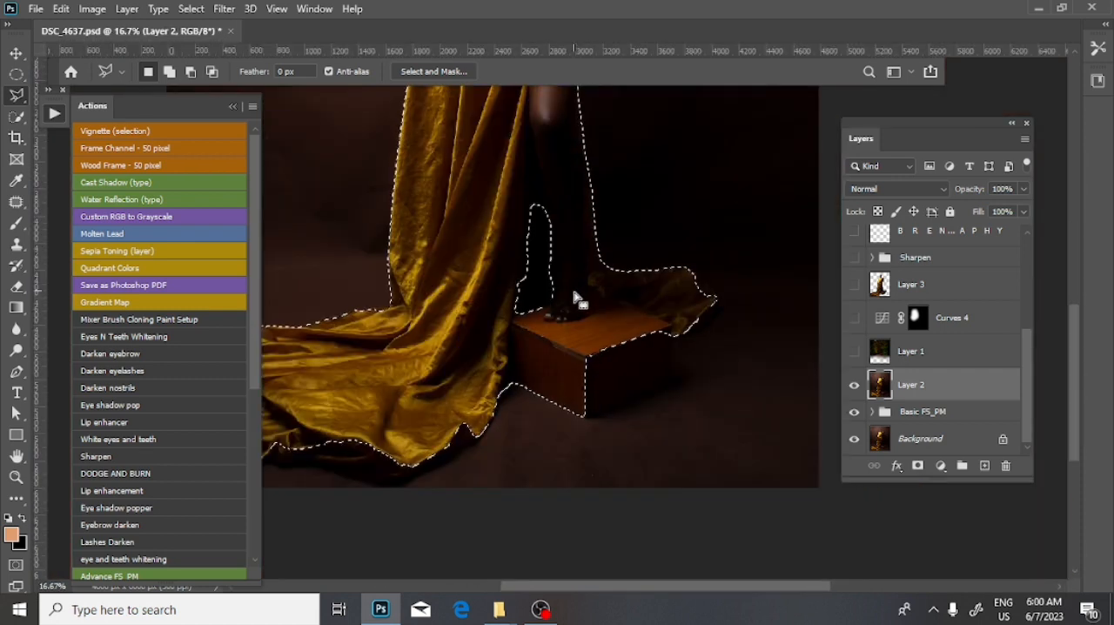
pyautogui.click(561, 226)
pyautogui.click(524, 176)
pyautogui.click(493, 207)
pyautogui.click(507, 313)
pyautogui.click(519, 322)
pyautogui.click(558, 309)
pyautogui.click(572, 285)
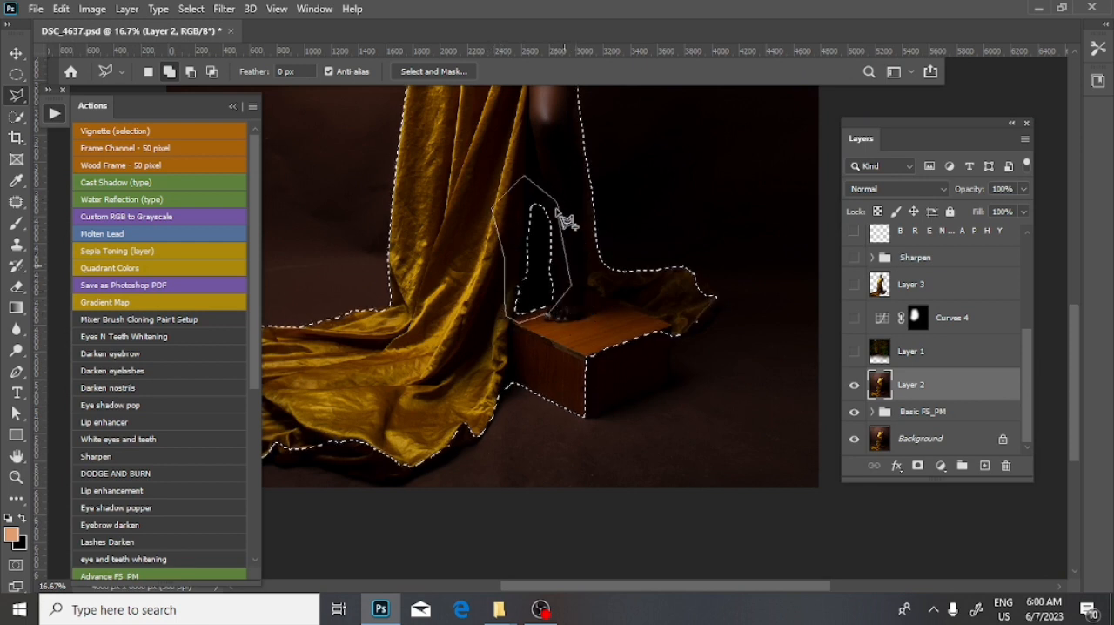
pyautogui.click(561, 223)
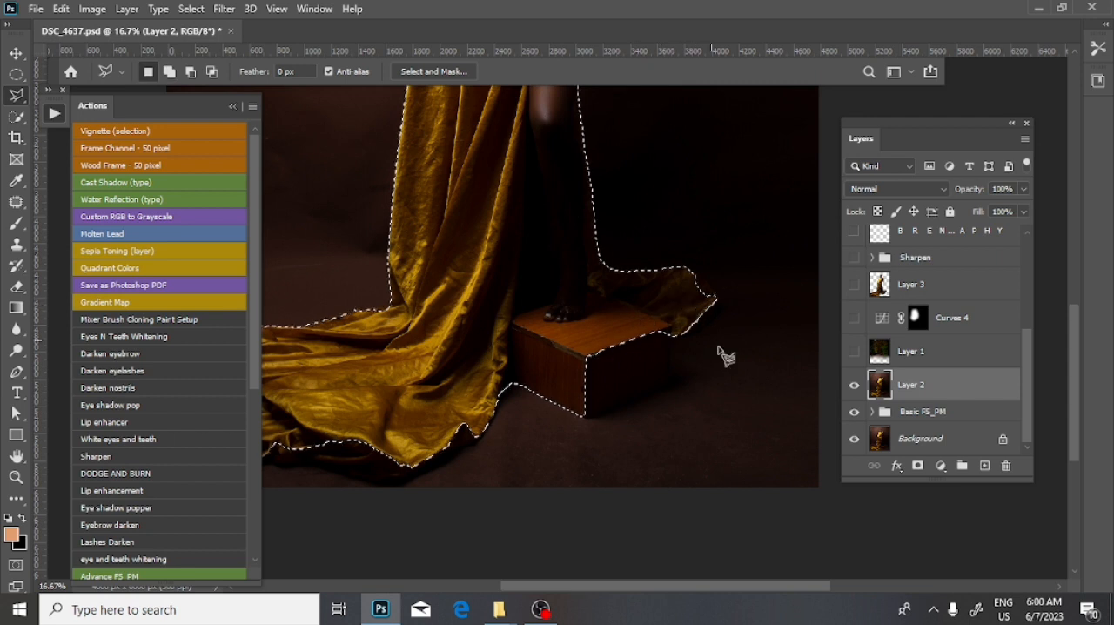
# - Add the right side of the wooden box and the fabric end behind it to the selection with the Polygonal Lasso
pyautogui.click(610, 292)
pyautogui.click(659, 261)
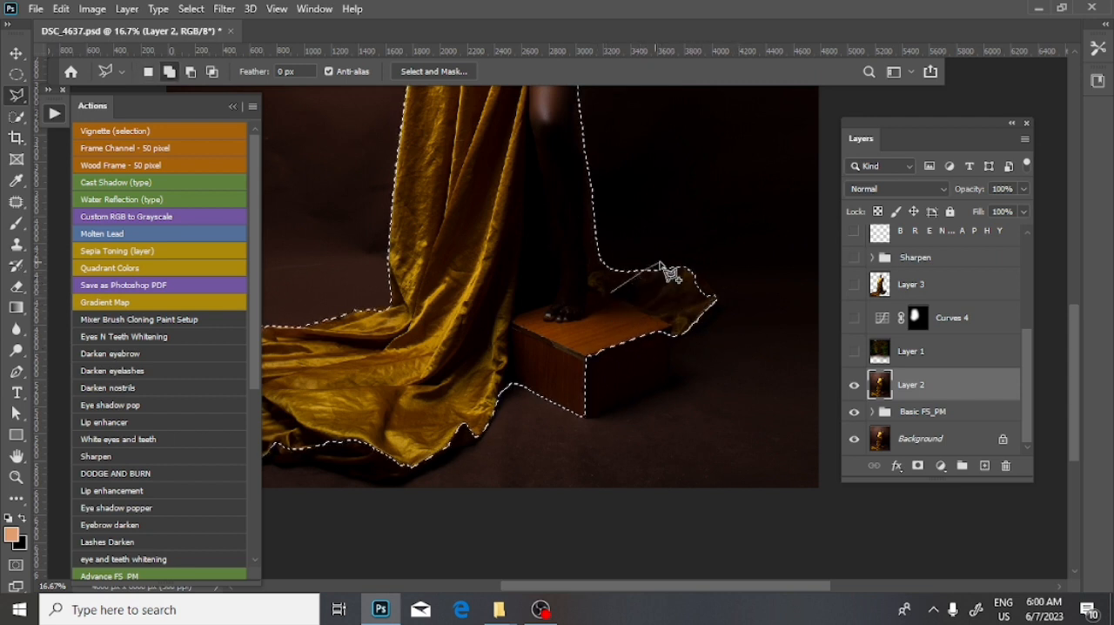
pyautogui.click(703, 265)
pyautogui.click(722, 289)
pyautogui.click(723, 306)
pyautogui.click(713, 320)
pyautogui.click(676, 341)
pyautogui.click(678, 379)
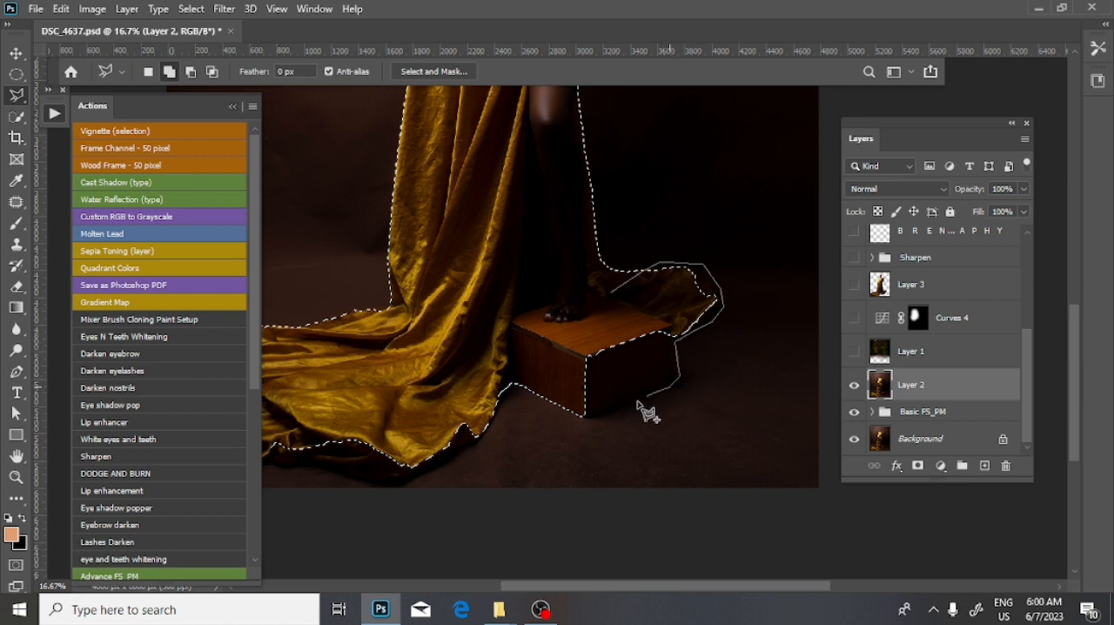
pyautogui.click(587, 421)
pyautogui.doubleClick(561, 346)
# - Extend the selection along the lower edge of the gold fabric train with the Polygonal Lasso
pyautogui.hotkey('ctrl', '-')
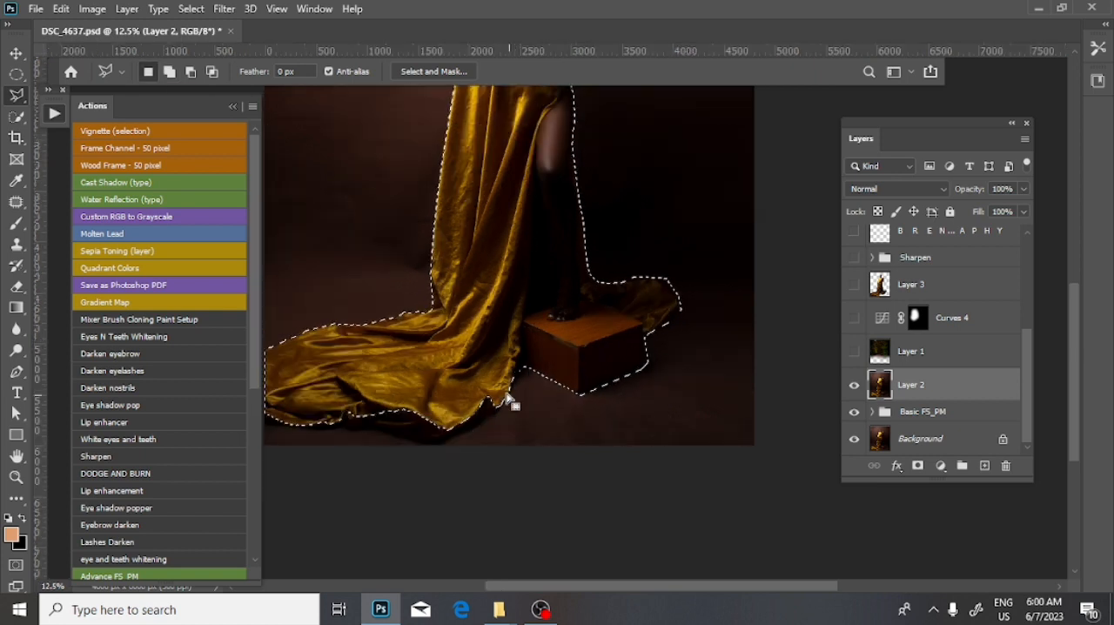
pyautogui.keyDown('shift'); pyautogui.click(497, 356); pyautogui.keyUp('shift')
pyautogui.keyDown('shift'); pyautogui.click(498, 406); pyautogui.keyUp('shift')
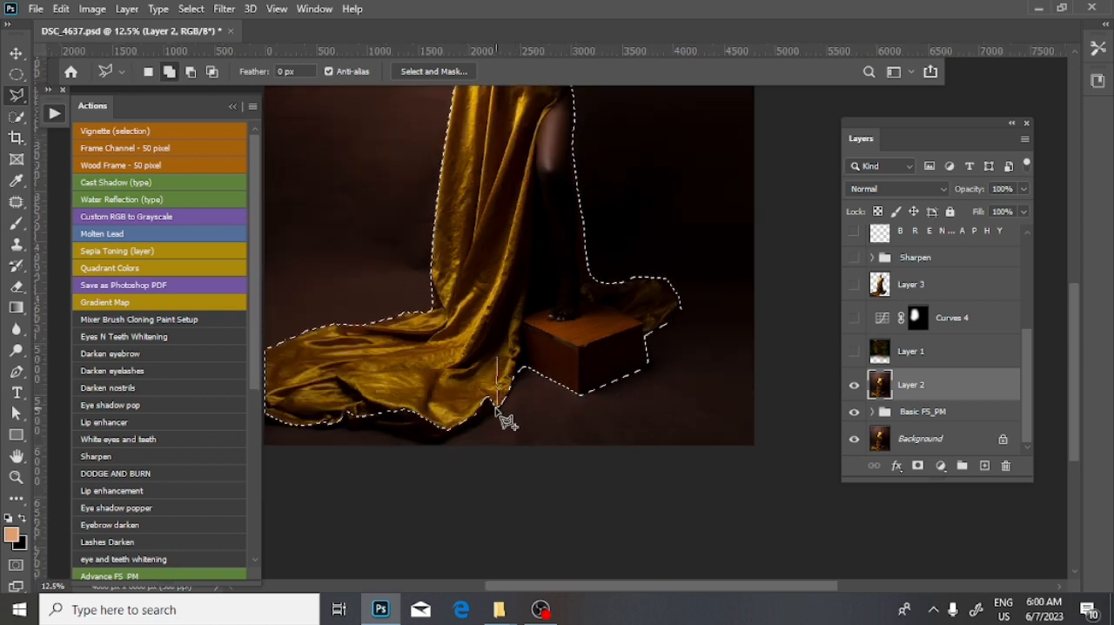
pyautogui.click(465, 433)
pyautogui.click(432, 439)
pyautogui.press('BackSpace')
pyautogui.click(442, 445)
pyautogui.click(413, 446)
pyautogui.click(306, 429)
pyautogui.click(289, 390)
pyautogui.doubleClick(415, 346)
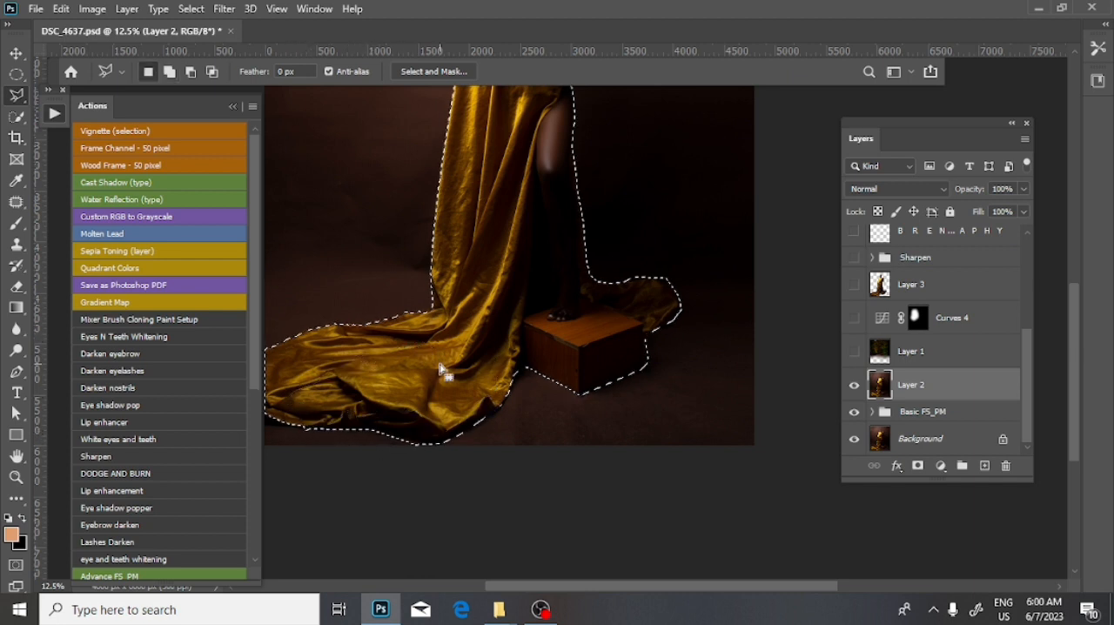
pyautogui.hotkey('ctrl', '-')
pyautogui.hotkey('ctrl', '+')
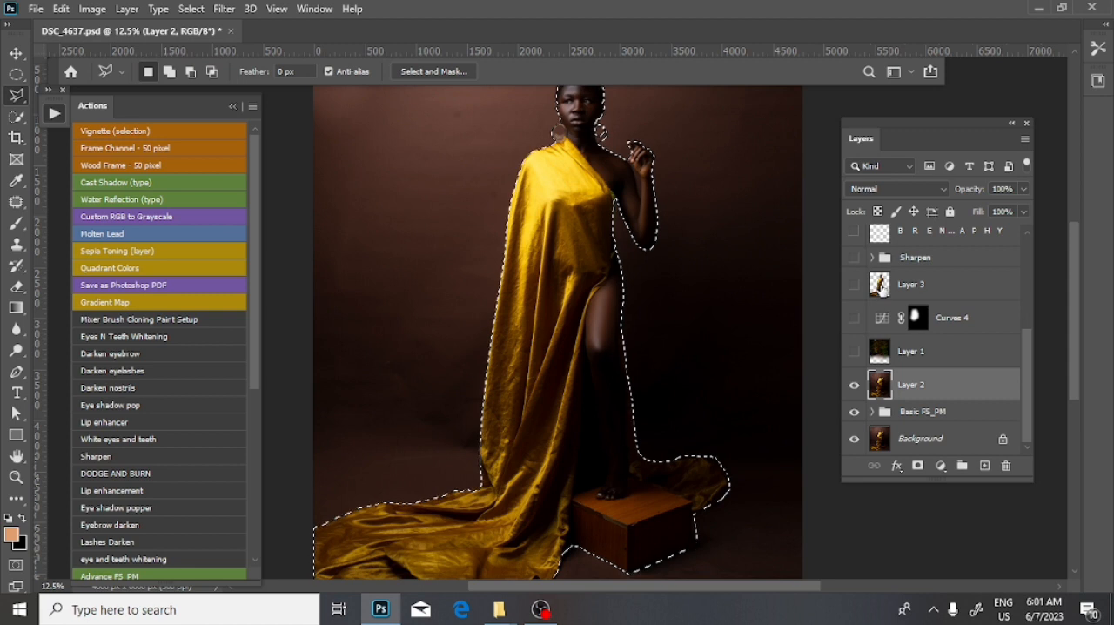
# - Move Layer 3 directly below Layer 1 in the layer order
pyautogui.click(887, 285)
pyautogui.moveTo(889, 283); pyautogui.dragTo(894, 370)
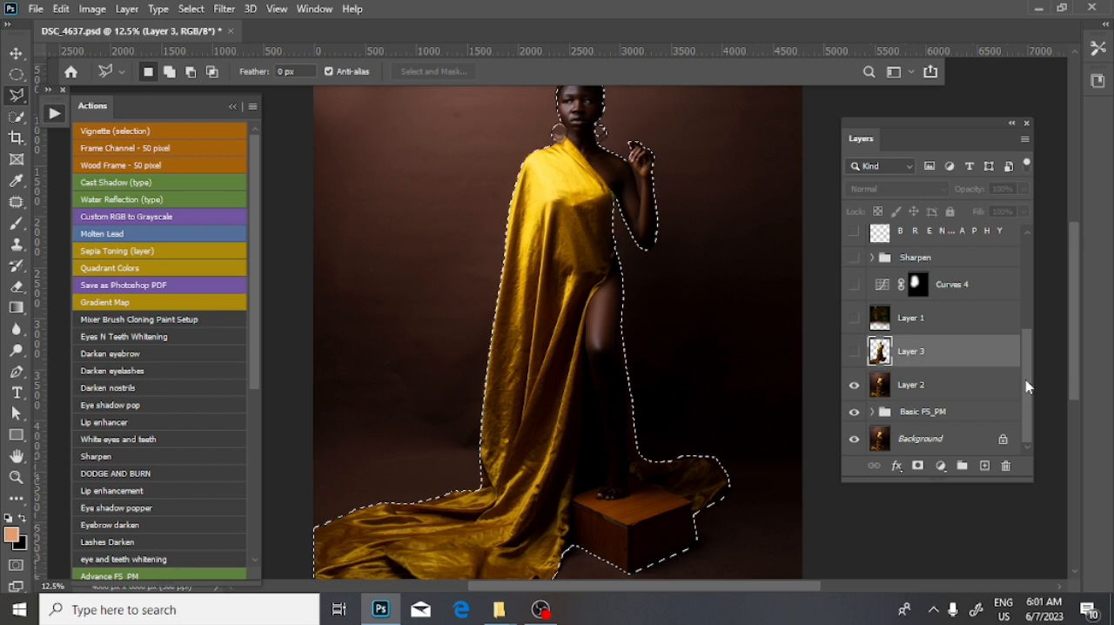
pyautogui.scroll(1, 1025, 379)
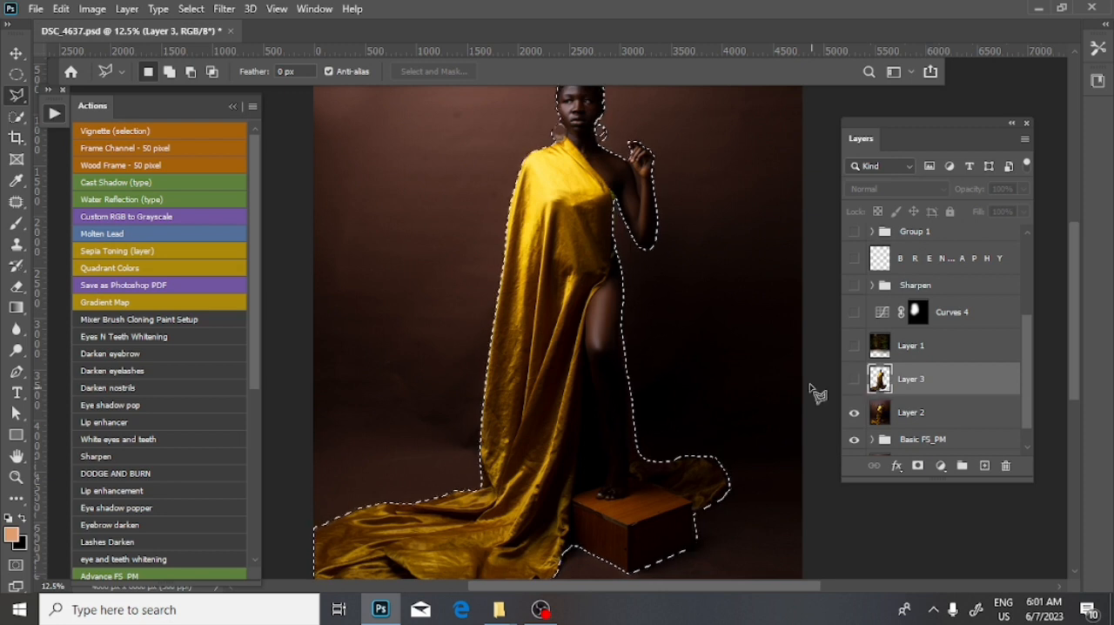
# - Deselect the woman's outline and show Layer 3
pyautogui.rightClick(684, 253)
pyautogui.click(789, 281)
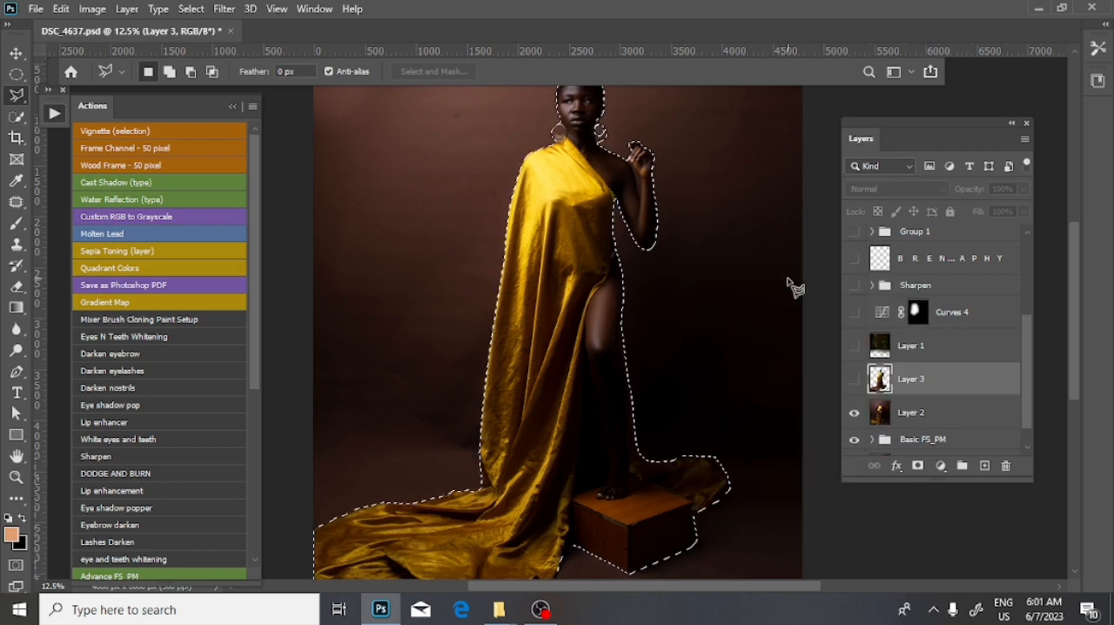
pyautogui.rightClick(725, 247)
pyautogui.click(741, 254)
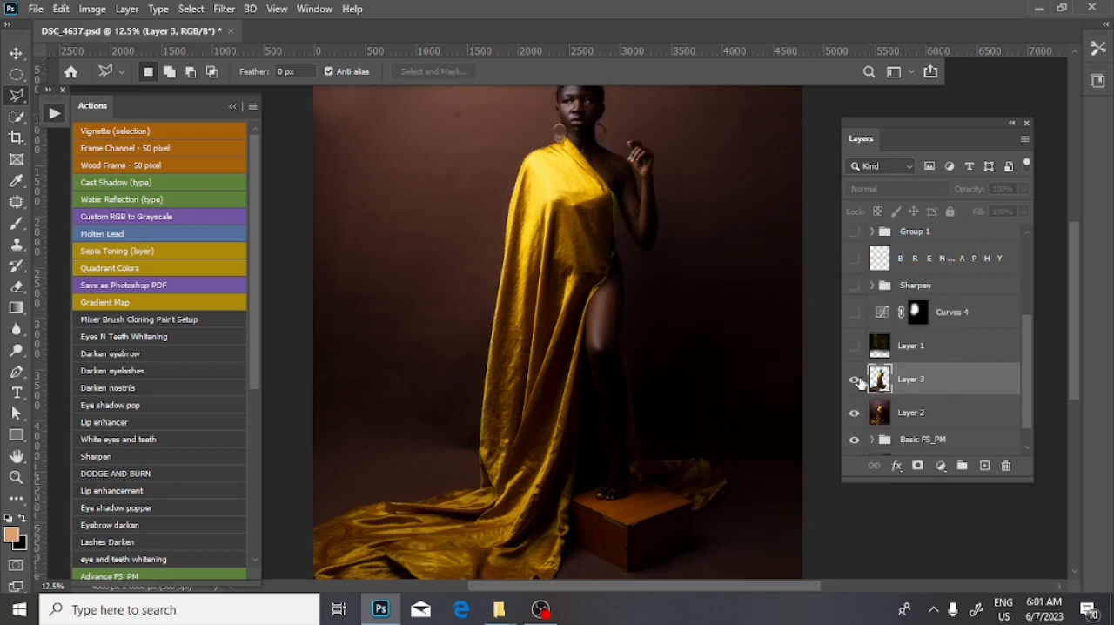
pyautogui.click(853, 381)
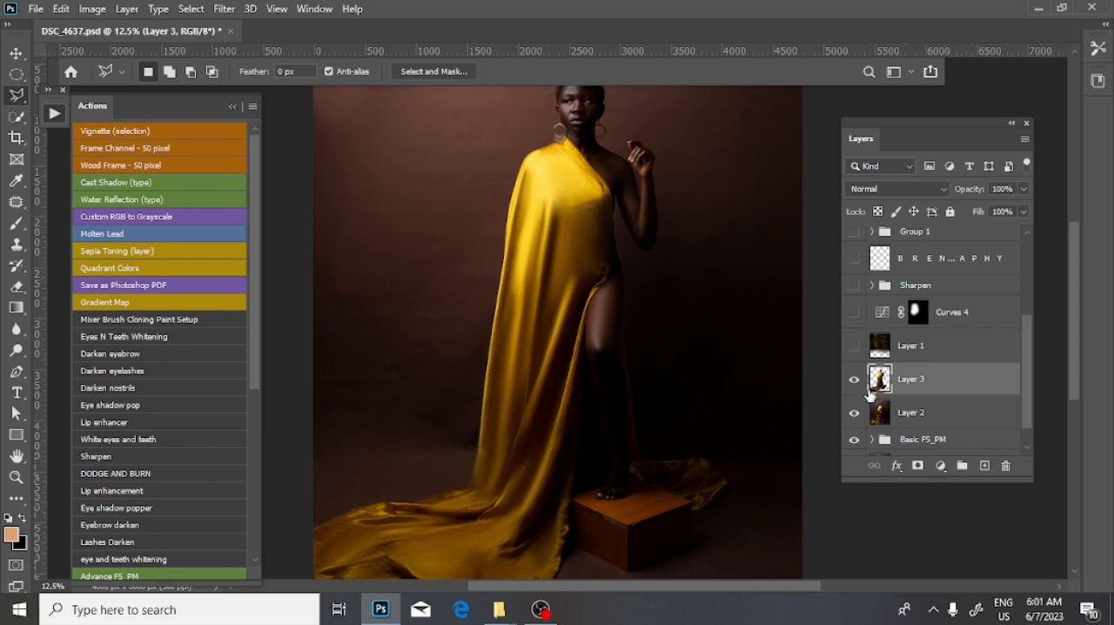
# - Try an inverted selection of Layer 3's outline with Layer 2 active, and deselect it
pyautogui.moveTo(881, 379); pyautogui.dragTo(687, 290)
pyautogui.moveTo(879, 393); pyautogui.dragTo(885, 387)
pyautogui.keyDown('ctrl'); pyautogui.click(881, 380); pyautogui.keyUp('ctrl')
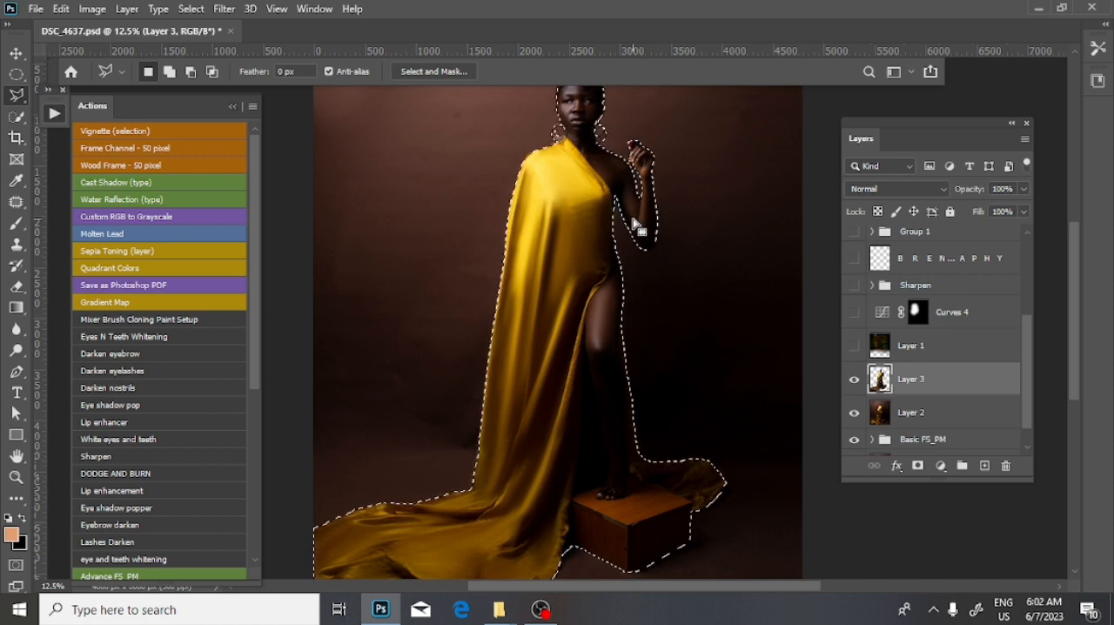
pyautogui.rightClick(604, 191)
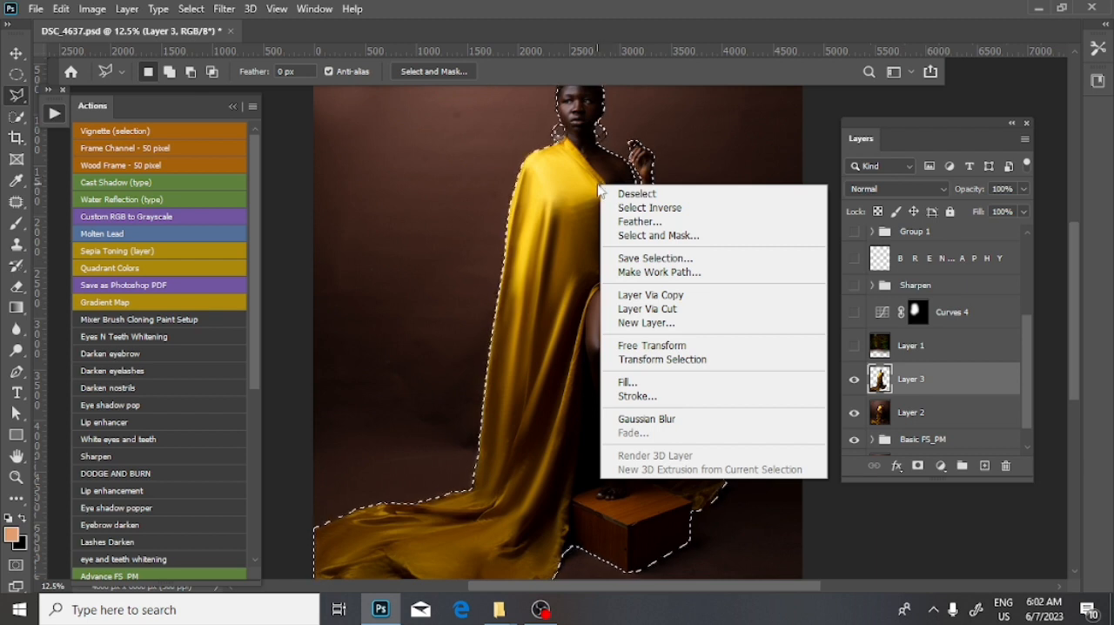
pyautogui.click(653, 209)
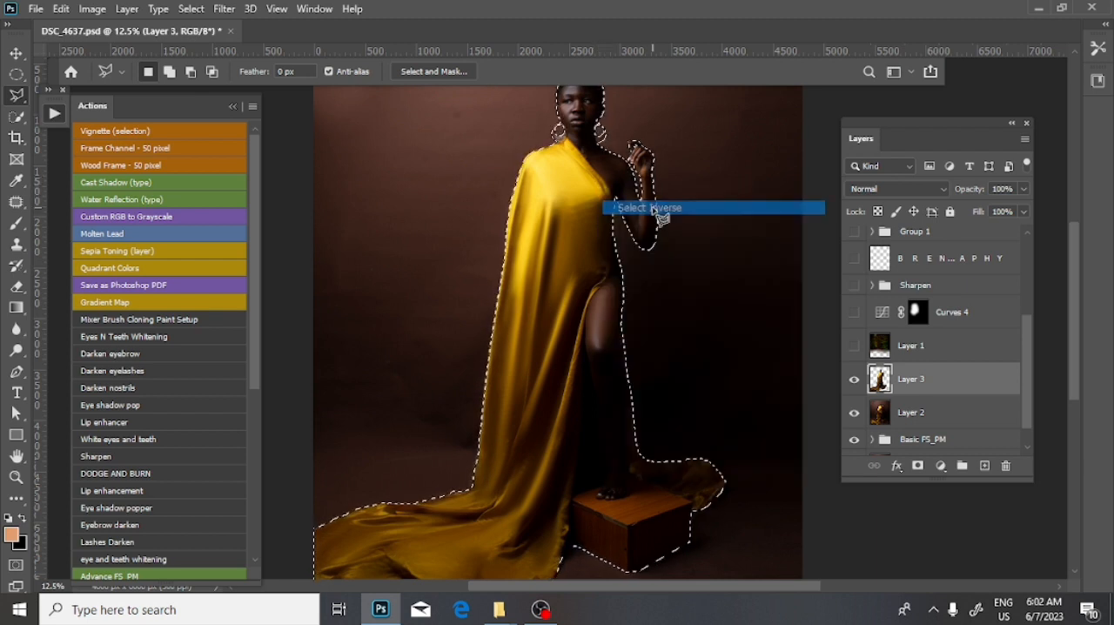
pyautogui.click(888, 413)
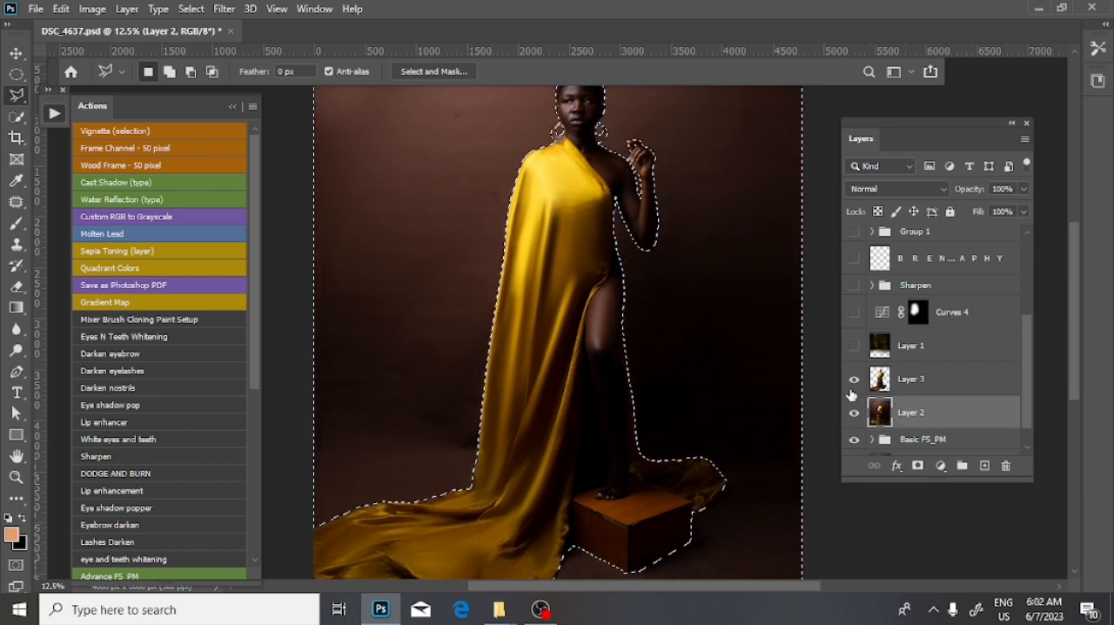
pyautogui.rightClick(702, 237)
pyautogui.click(724, 237)
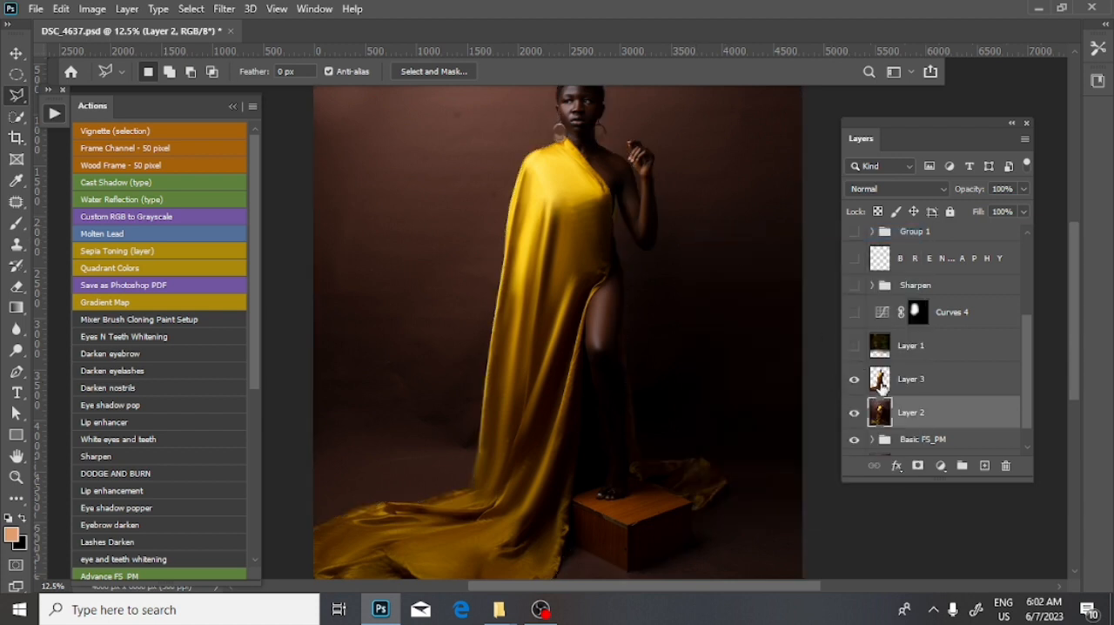
# - Show Layer 1 with the forest background and set its opacity to 100%
pyautogui.click(17, 53)
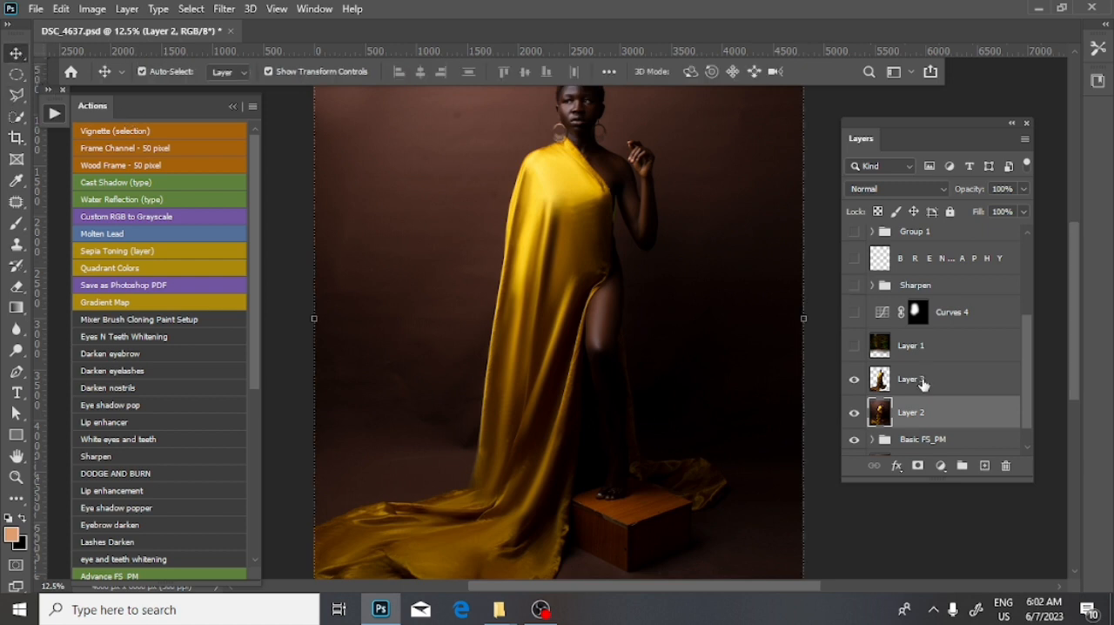
pyautogui.click(855, 347)
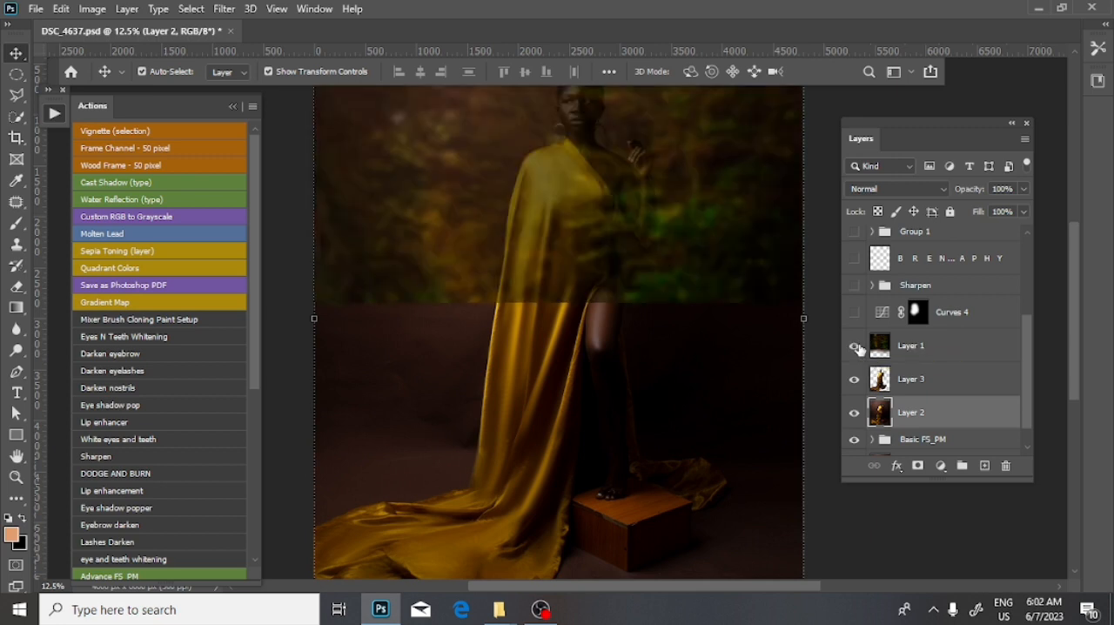
pyautogui.click(909, 347)
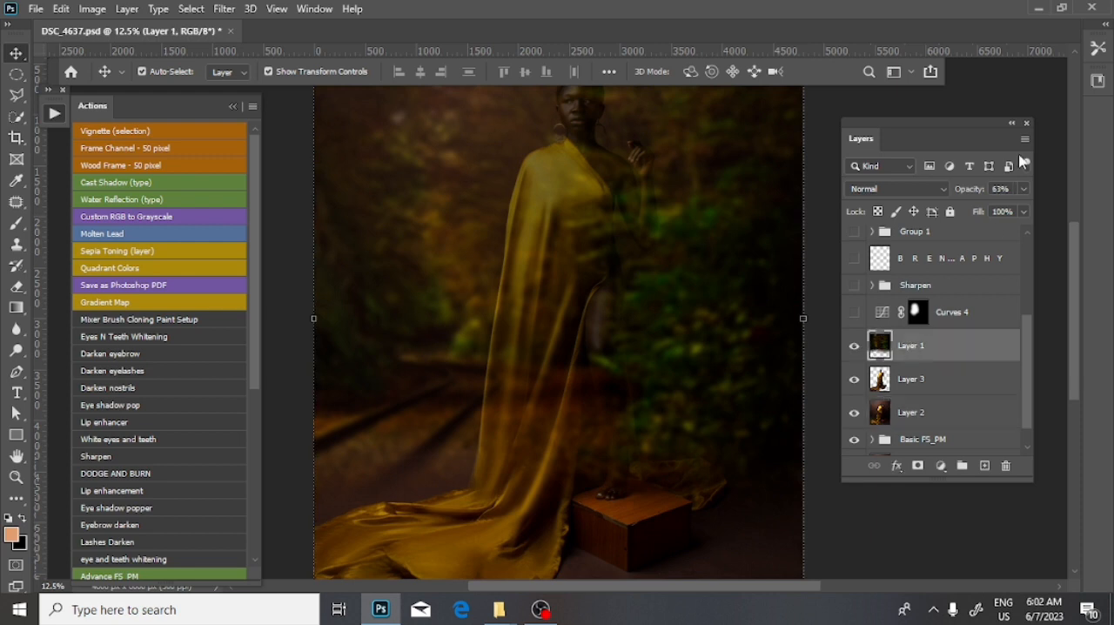
pyautogui.click(1025, 191)
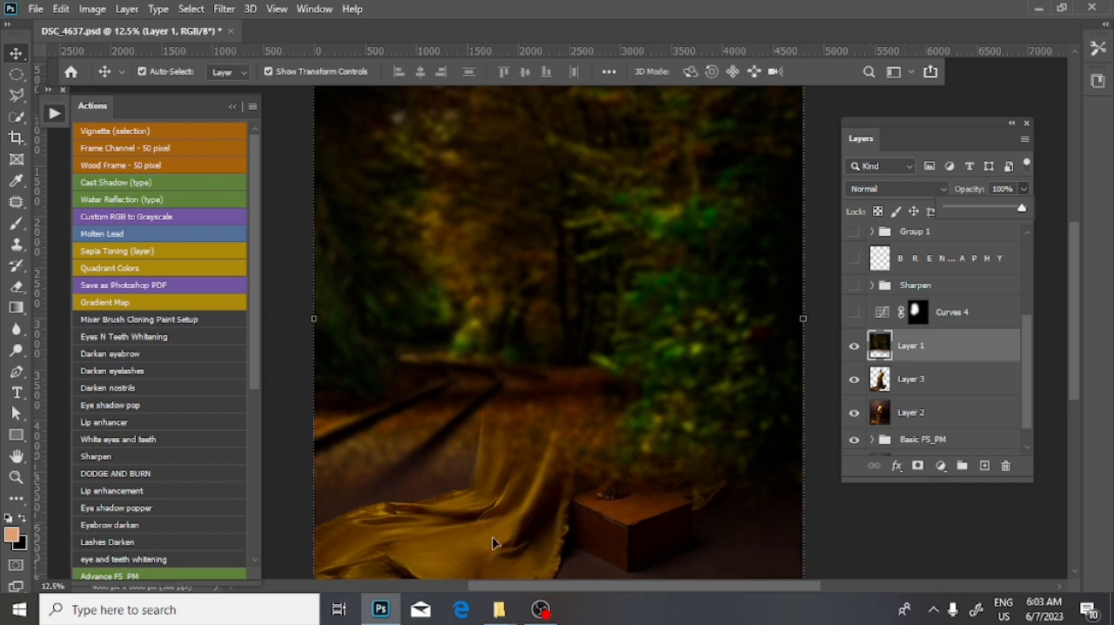
# - Try a feathered rectangular marquee selection across the lower part of Layer 1, and discard it
pyautogui.press('m')
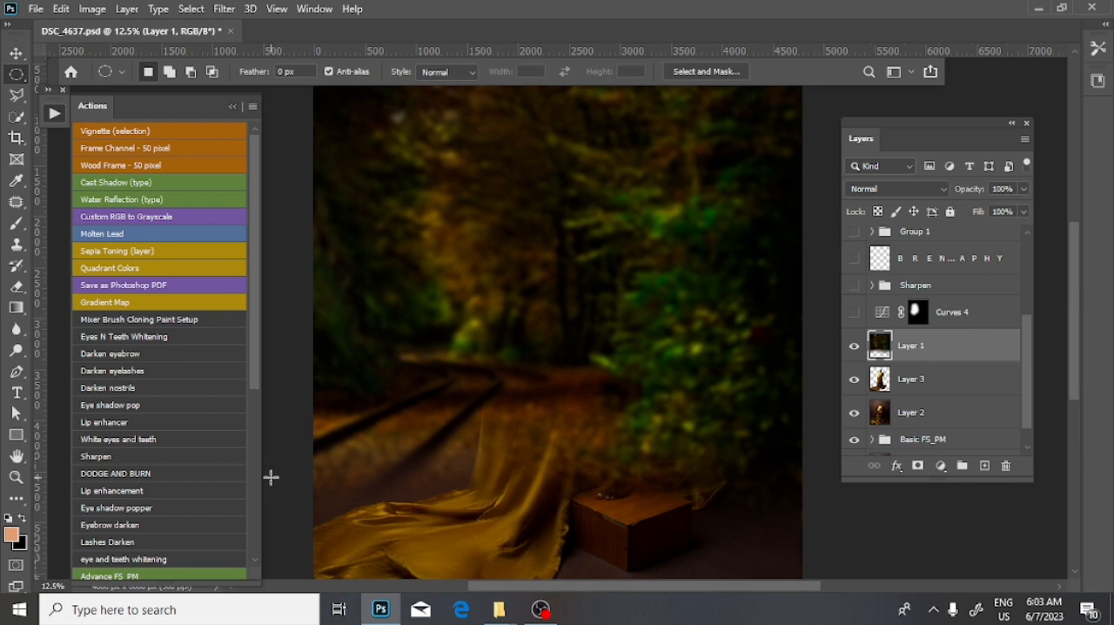
pyautogui.rightClick(17, 74)
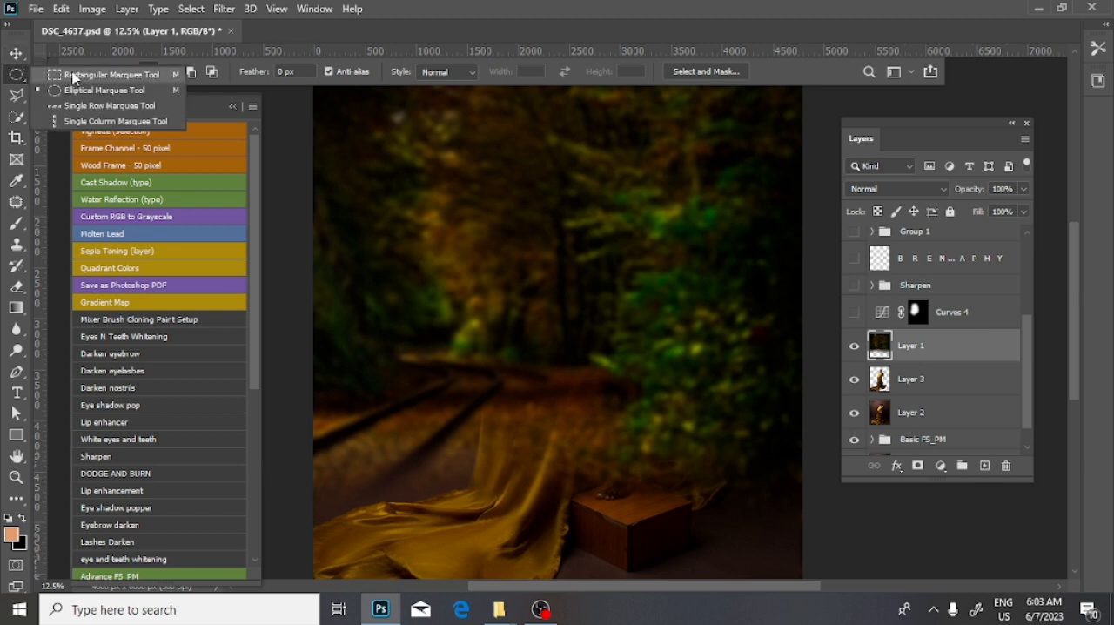
pyautogui.click(127, 77)
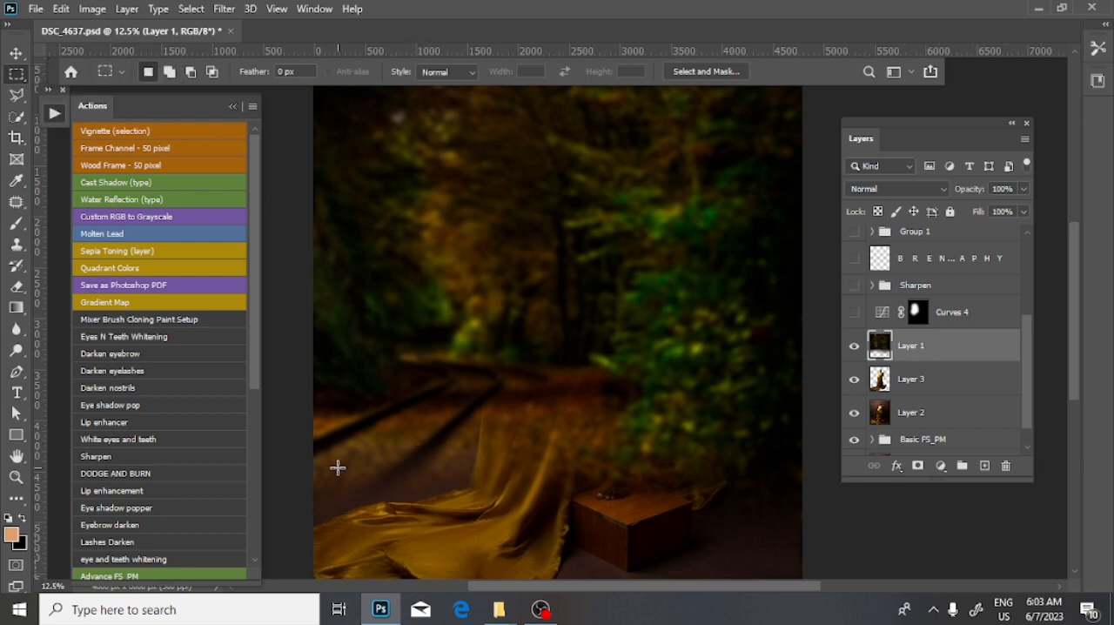
pyautogui.moveTo(305, 485); pyautogui.dragTo(833, 529)
pyautogui.rightClick(600, 397)
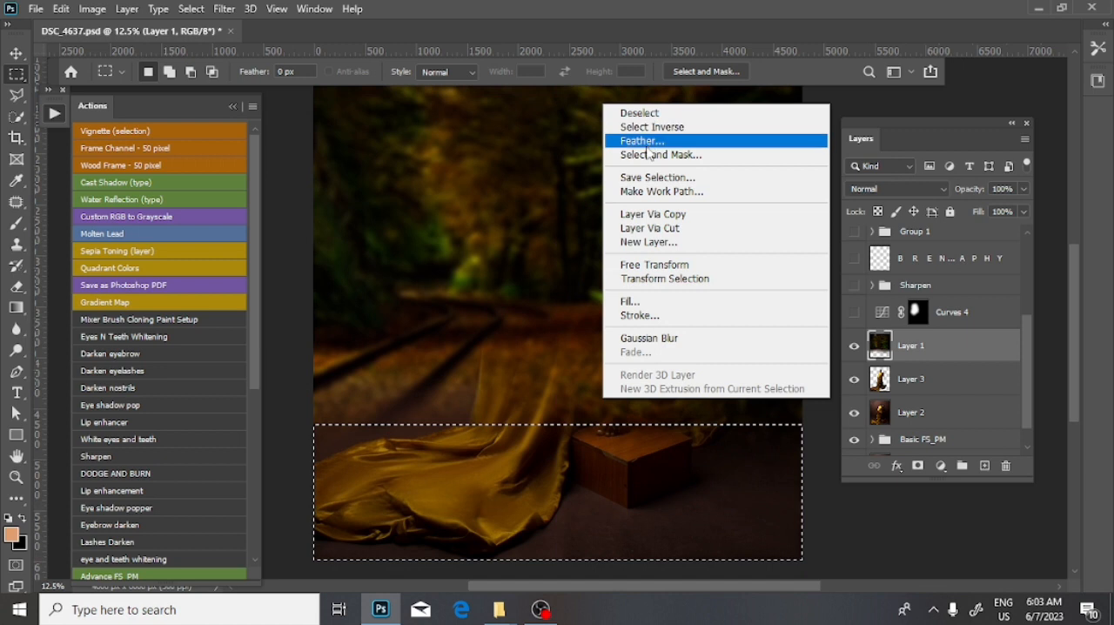
pyautogui.click(652, 142)
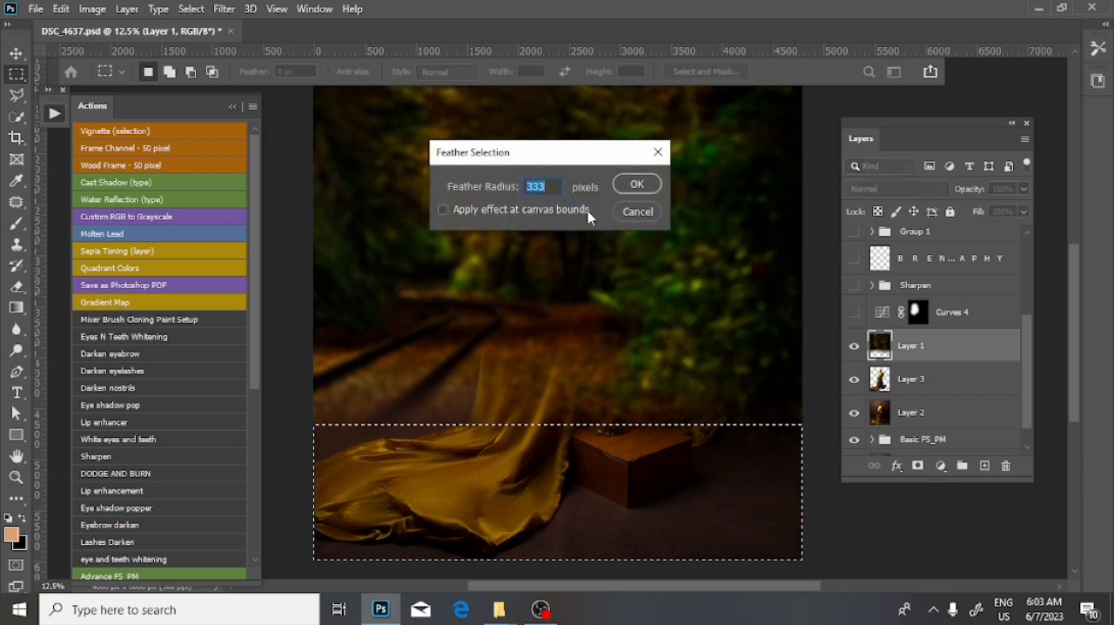
pyautogui.click(658, 152)
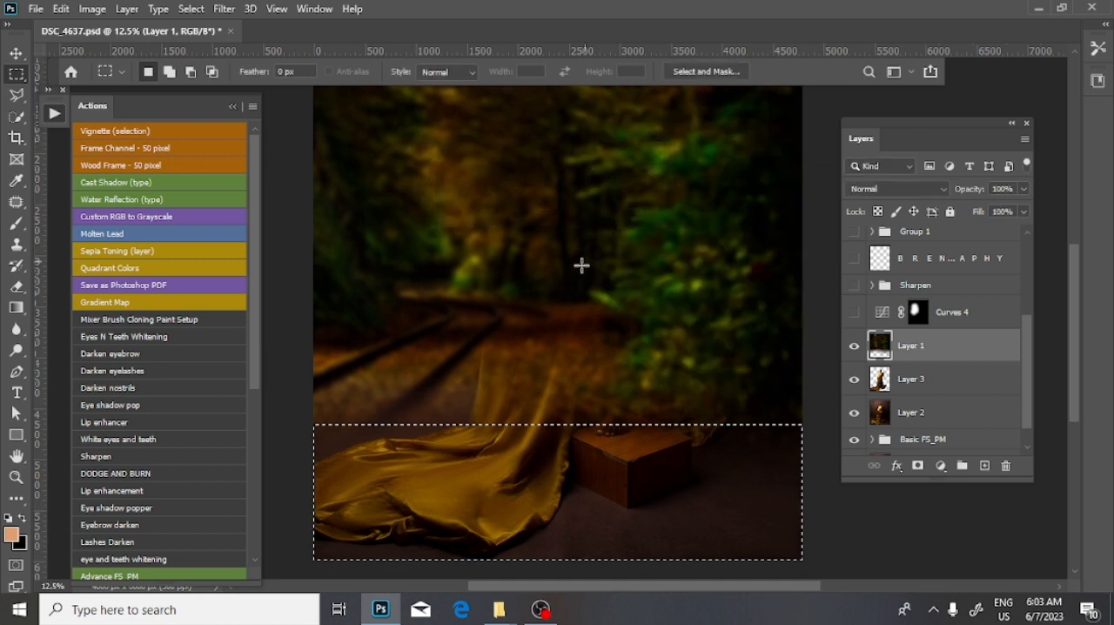
pyautogui.rightClick(545, 276)
pyautogui.click(577, 279)
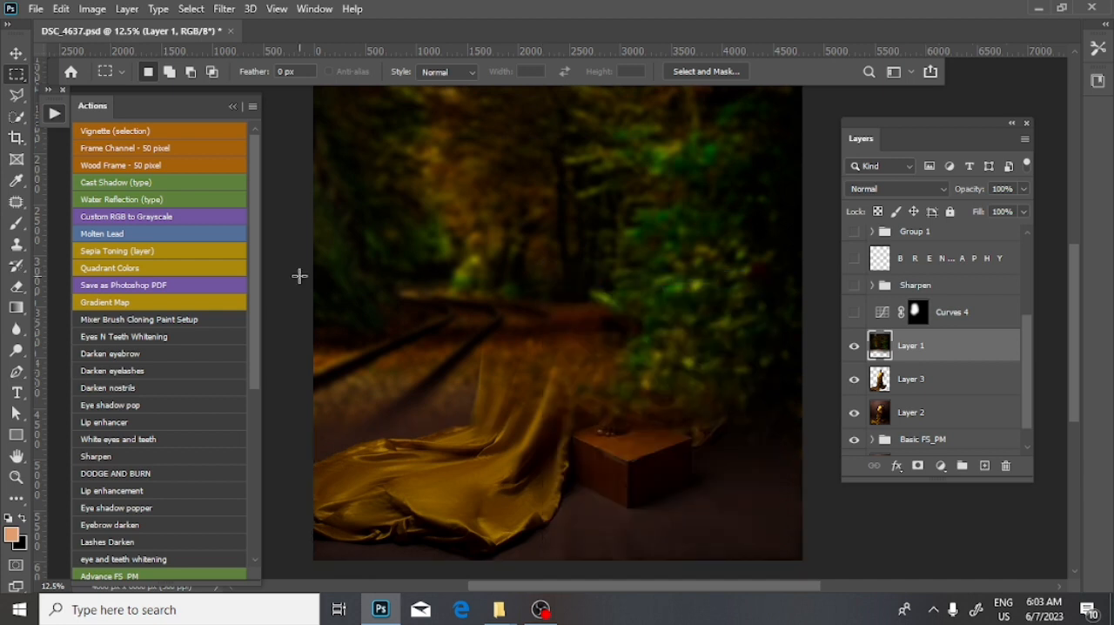
# - Compare the image with Layer 1 off and on, and move Layer 1 below Layer 3
pyautogui.click(15, 55)
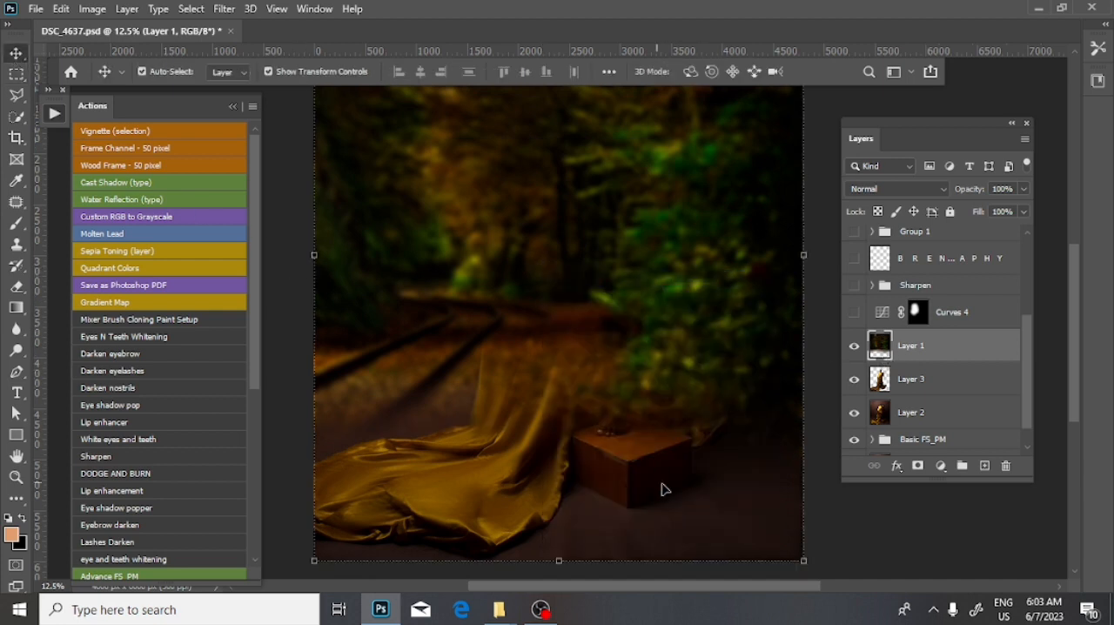
pyautogui.click(854, 347)
pyautogui.click(856, 345)
pyautogui.moveTo(939, 348); pyautogui.dragTo(955, 388)
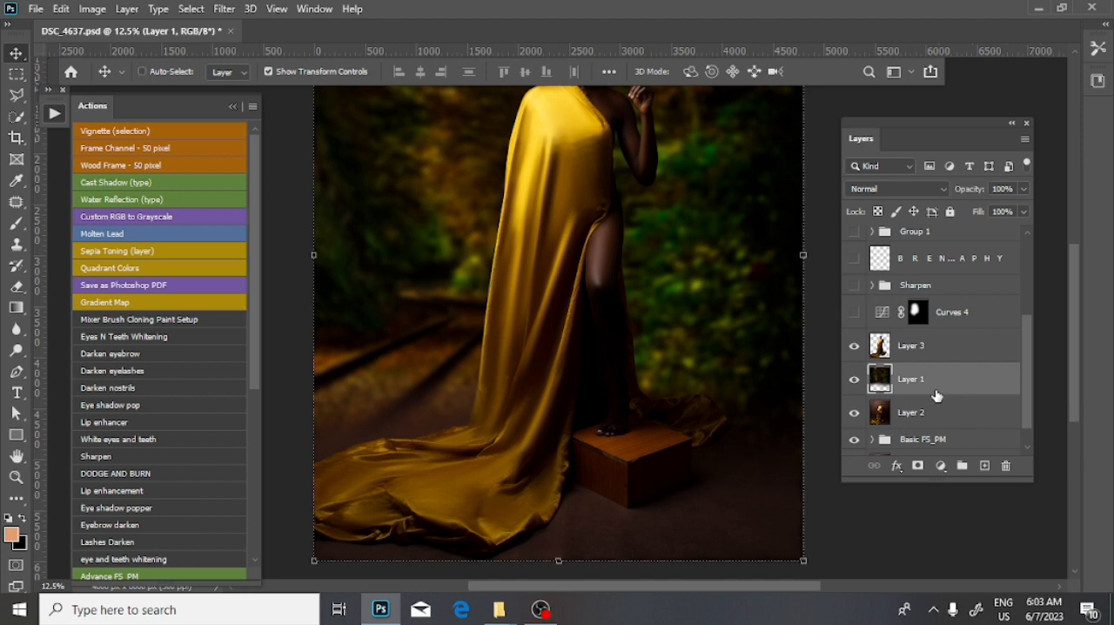
# - Show the Curves 4 adjustment layer and compare the image with Layer 3 off and on
pyautogui.hotkey('ctrl', '-')
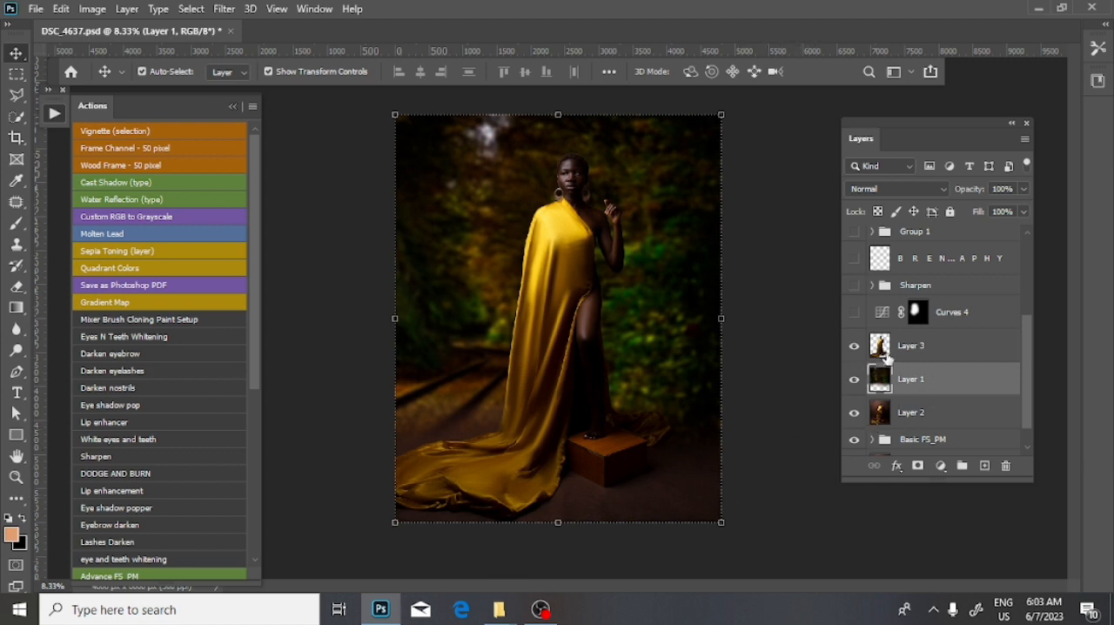
pyautogui.click(853, 312)
pyautogui.click(849, 316)
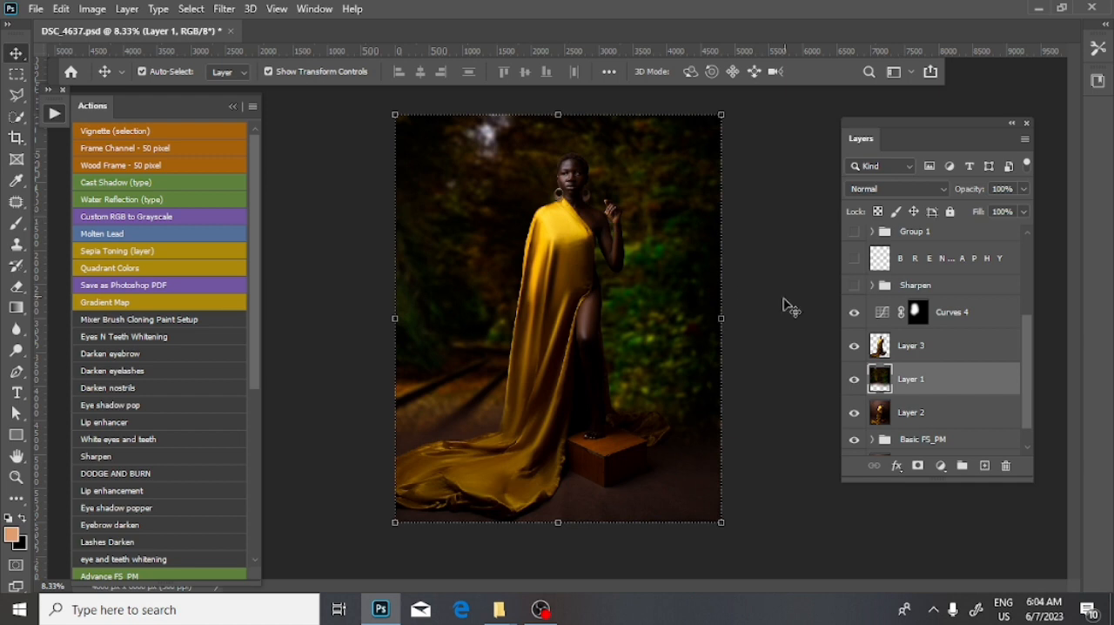
pyautogui.click(854, 346)
pyautogui.click(855, 346)
# - Examine the curve of the Curves 4 adjustment and compare the image with that layer off and on
pyautogui.doubleClick(887, 316)
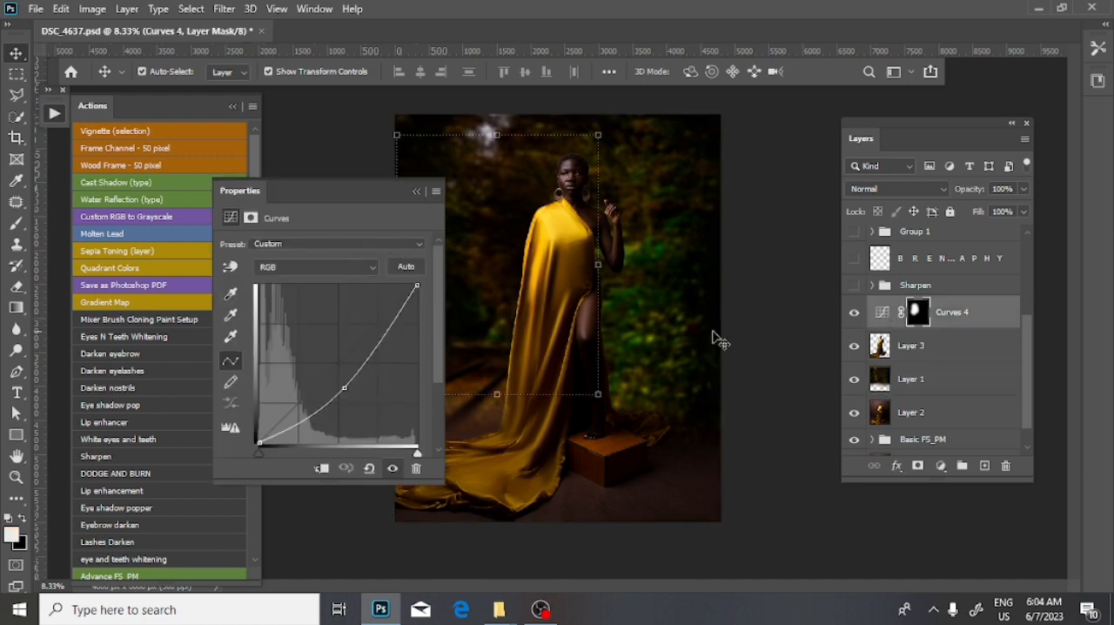
pyautogui.click(418, 193)
pyautogui.click(940, 466)
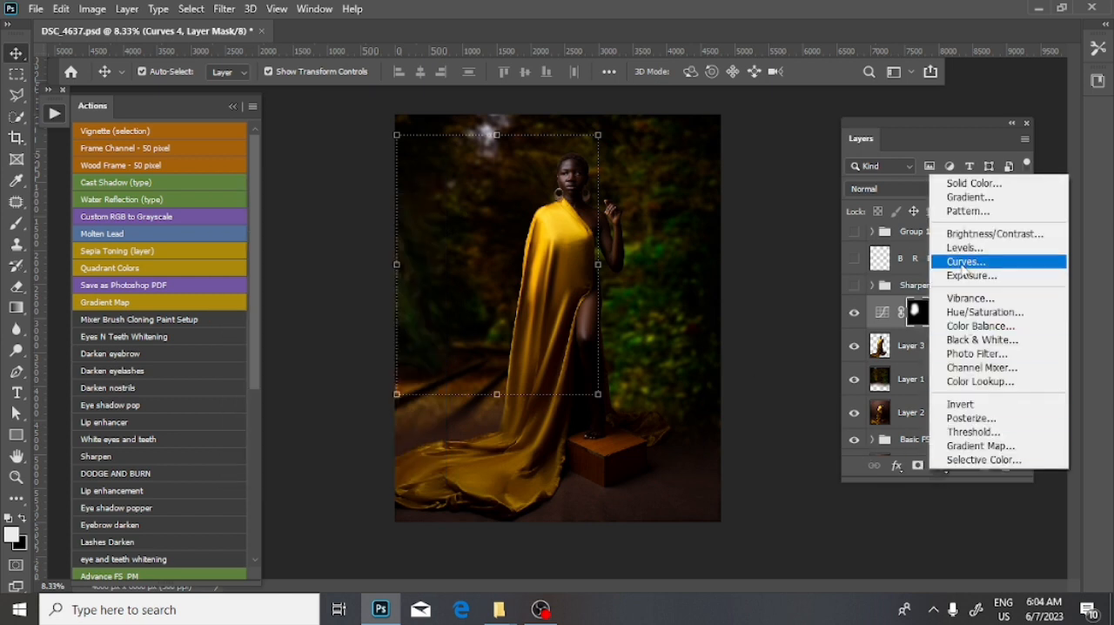
pyautogui.click(964, 263)
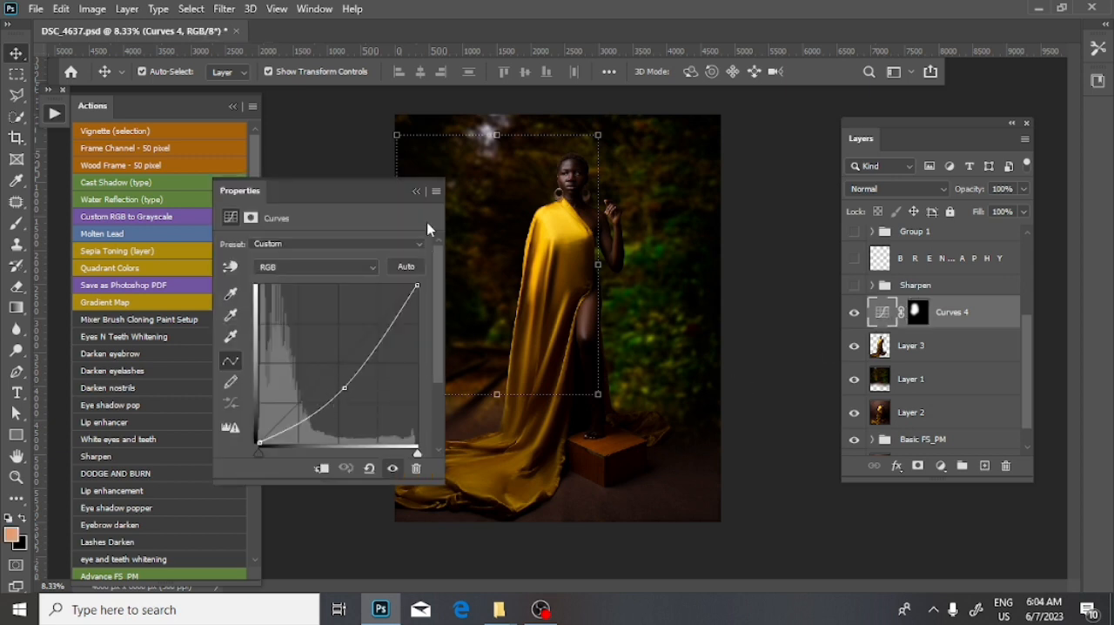
pyautogui.click(418, 193)
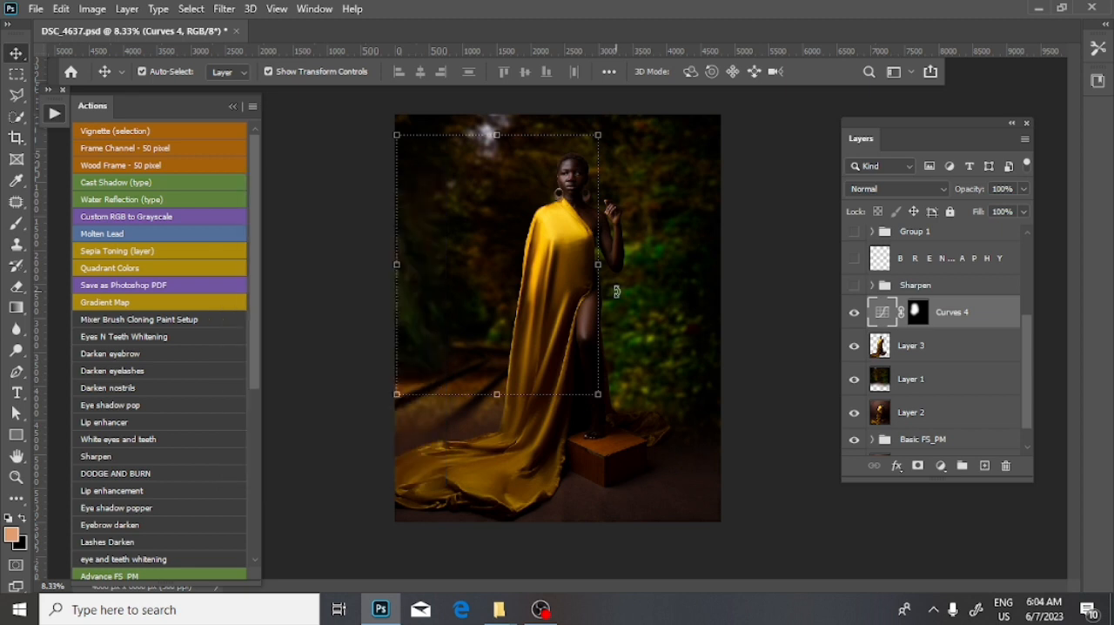
pyautogui.click(854, 312)
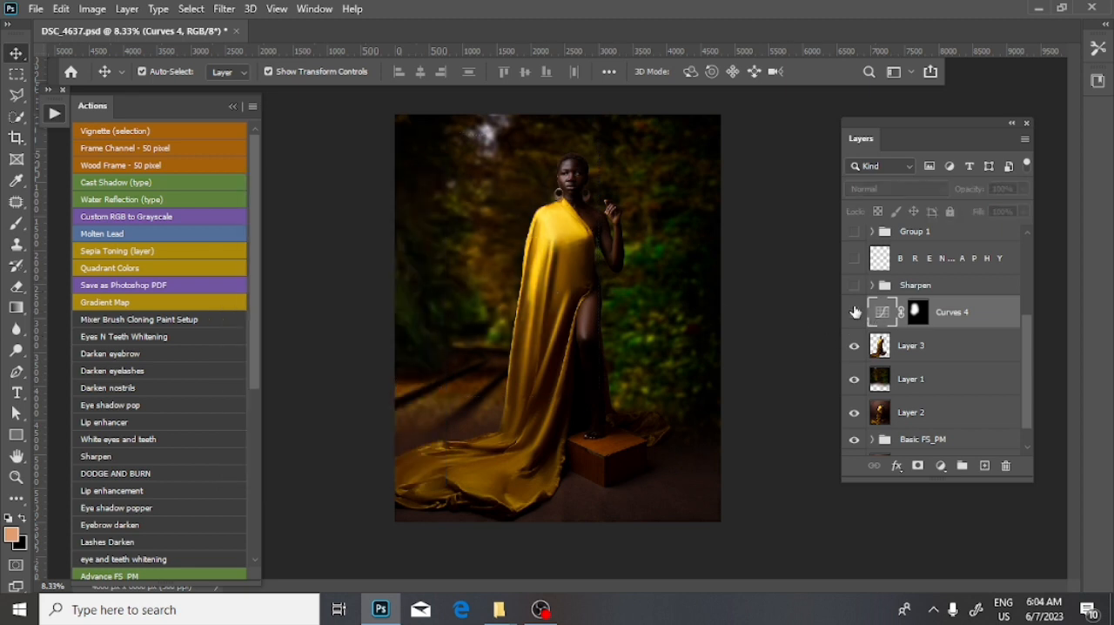
pyautogui.click(855, 312)
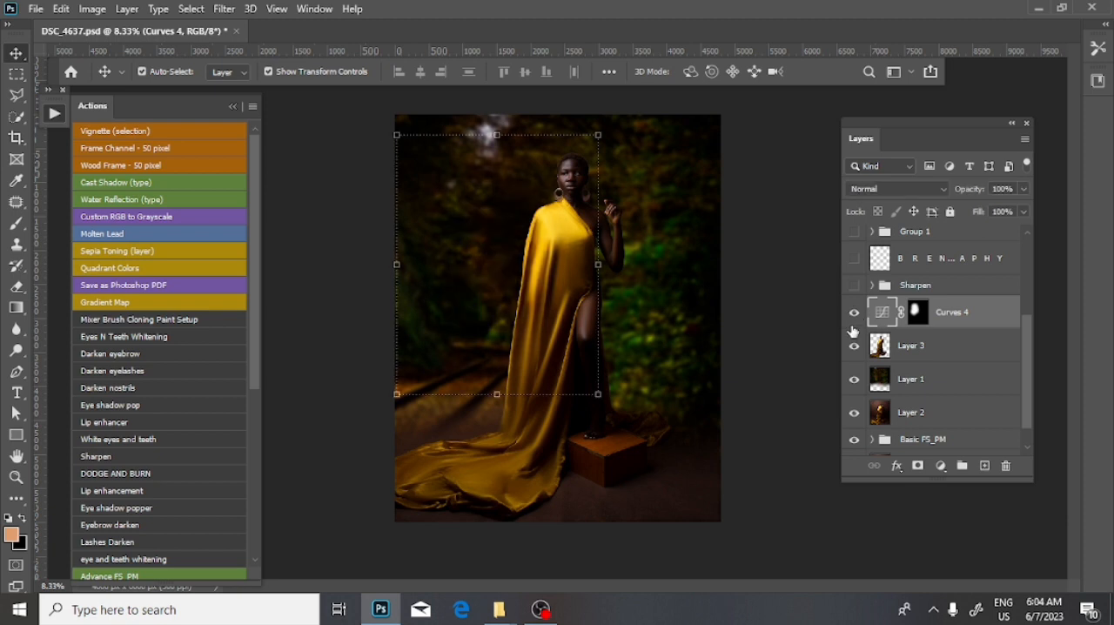
# - Show the Sharpen group and move it between Layer 3 and Curves 4
pyautogui.click(891, 350)
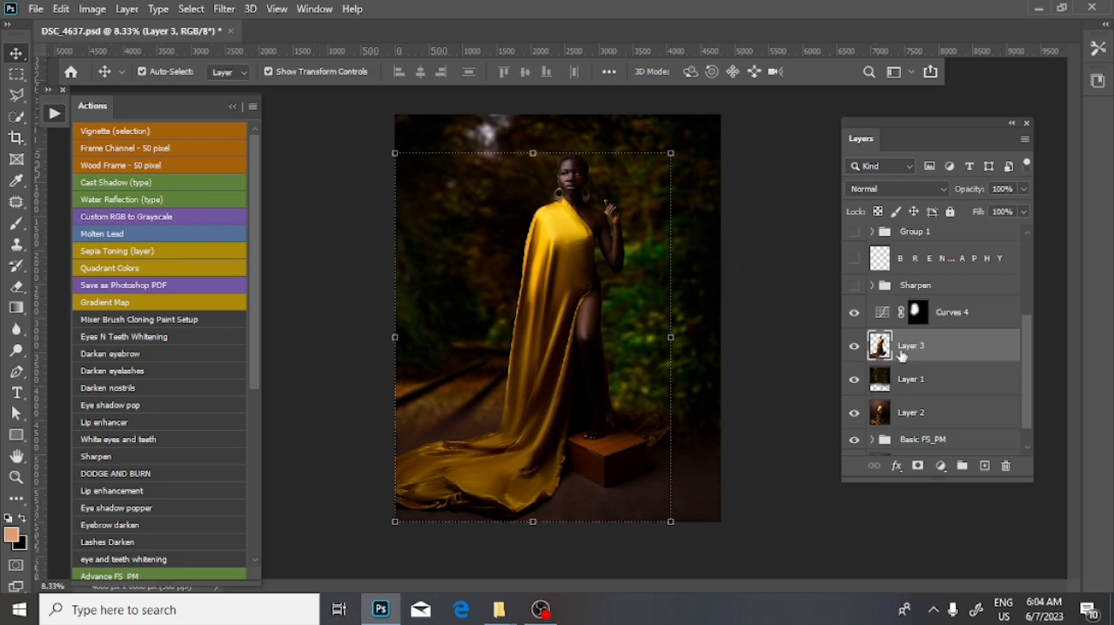
pyautogui.click(855, 286)
pyautogui.moveTo(886, 293); pyautogui.dragTo(908, 329)
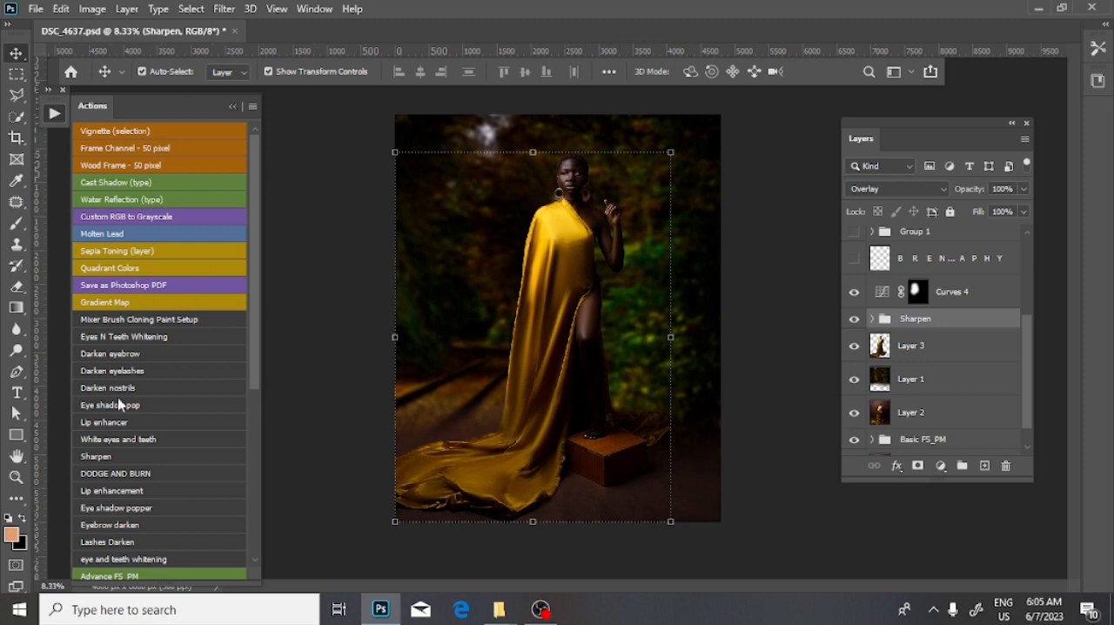
# - Try the Sharpen group above Curves 4, and return it to its place directly above Layer 3
pyautogui.scroll(-5, 100, 513)
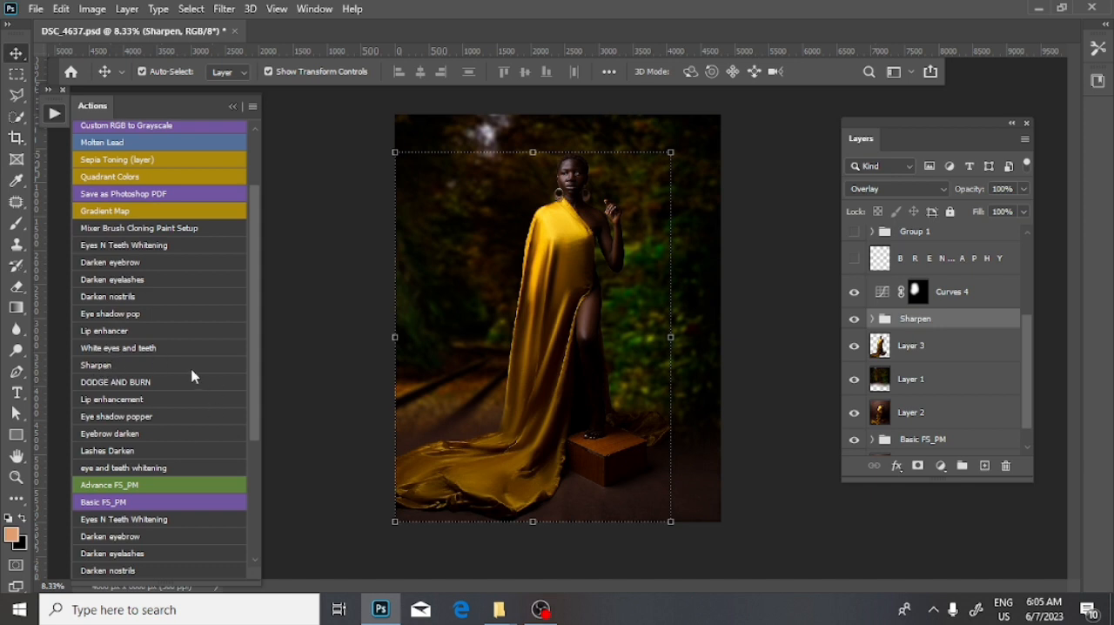
pyautogui.scroll(3, 187, 365)
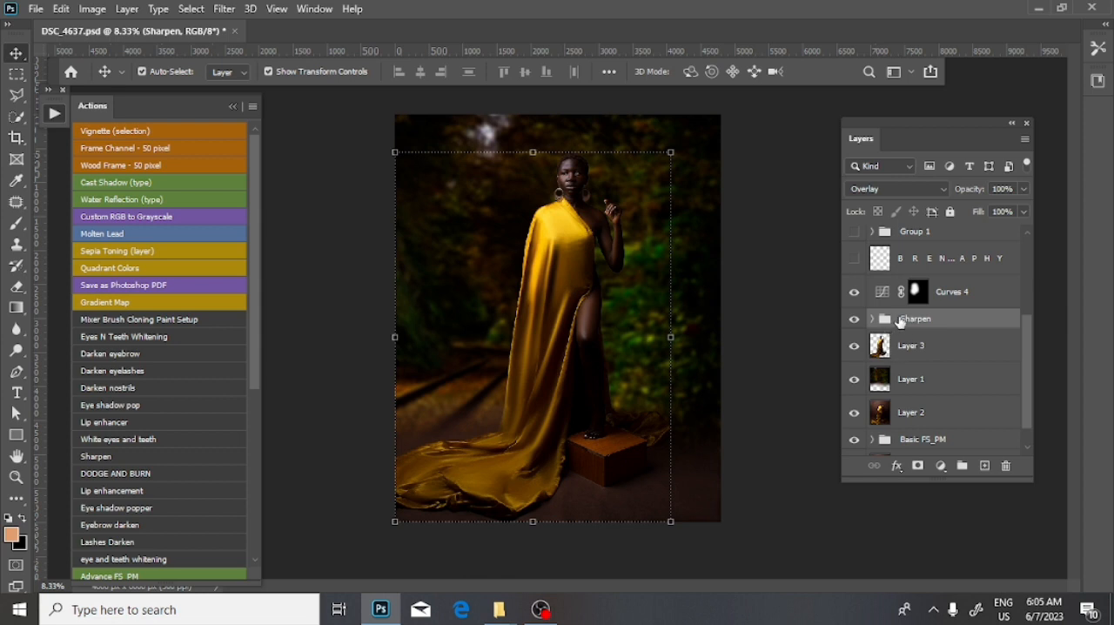
pyautogui.moveTo(902, 322); pyautogui.dragTo(902, 289)
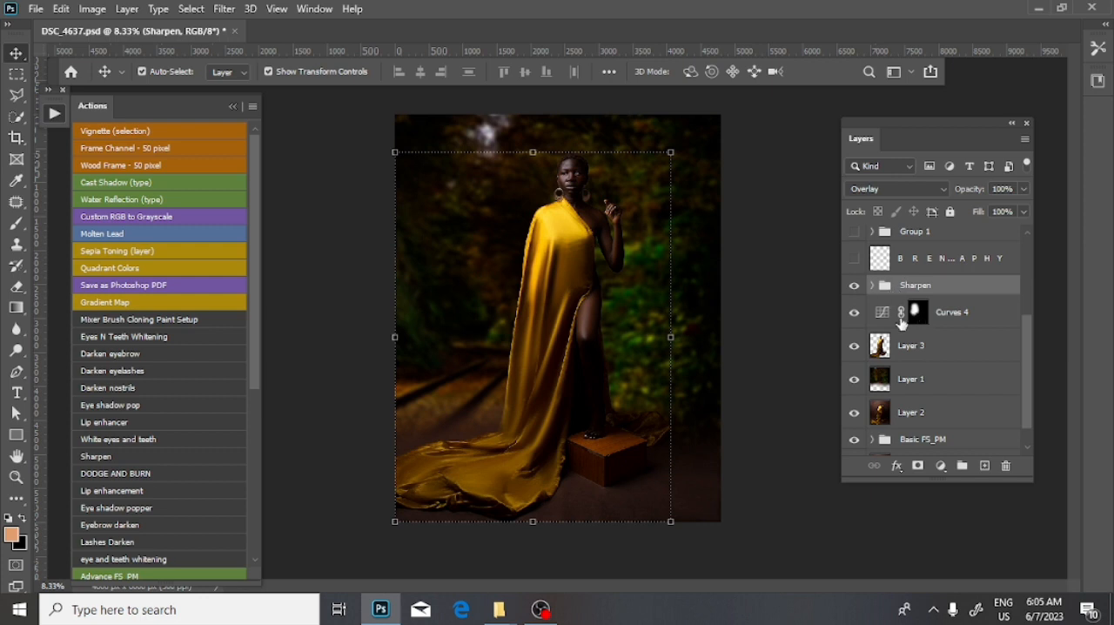
pyautogui.moveTo(911, 289); pyautogui.dragTo(911, 322)
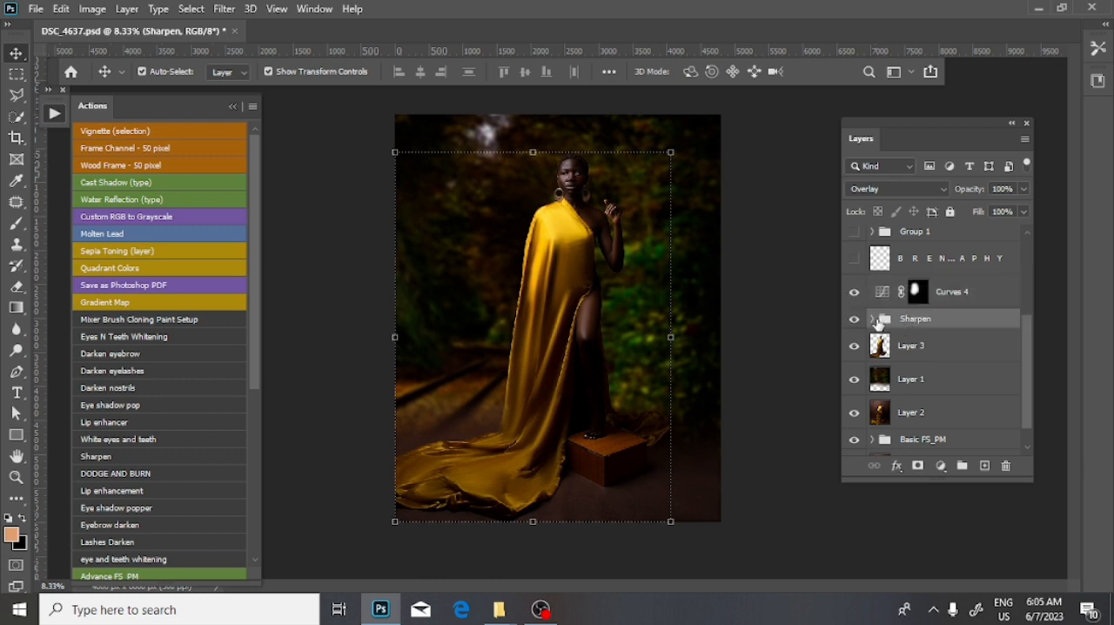
# - Show Group 1 and compare the dress with the group off and on
pyautogui.scroll(3, 888, 321)
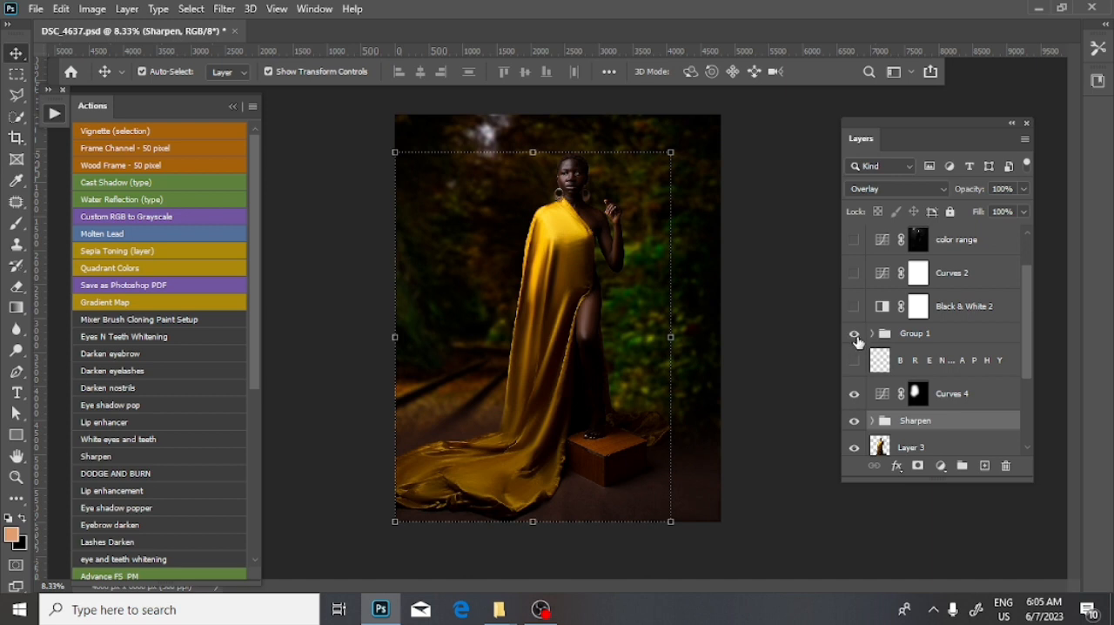
pyautogui.click(905, 343)
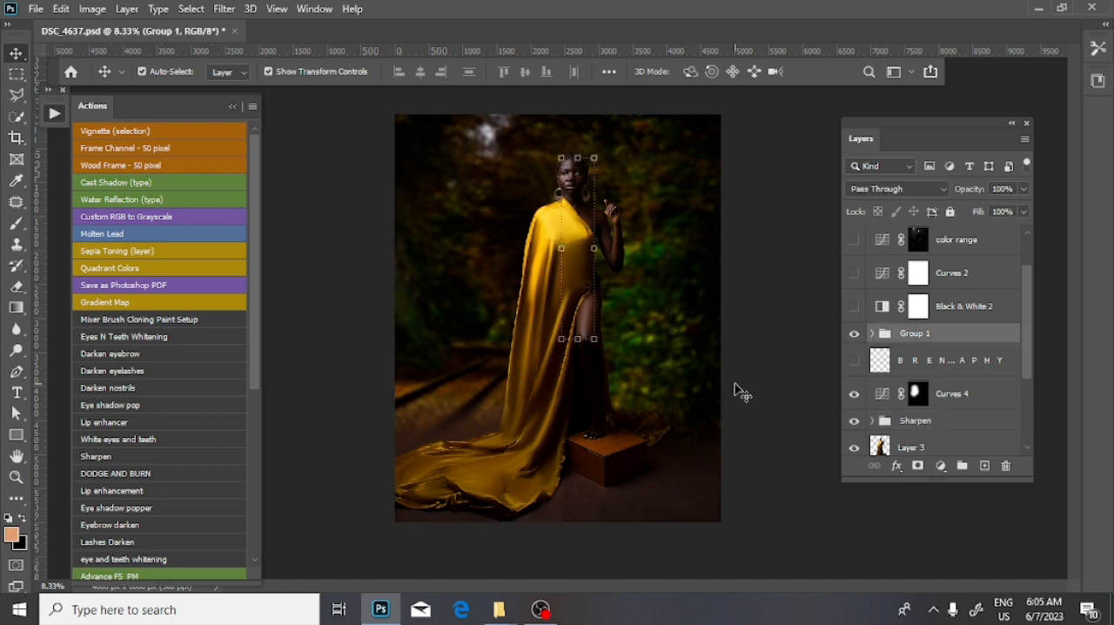
pyautogui.hotkey('ctrl', '+')
pyautogui.hotkey('ctrl', '+')
pyautogui.moveTo(635, 263); pyautogui.dragTo(623, 346)
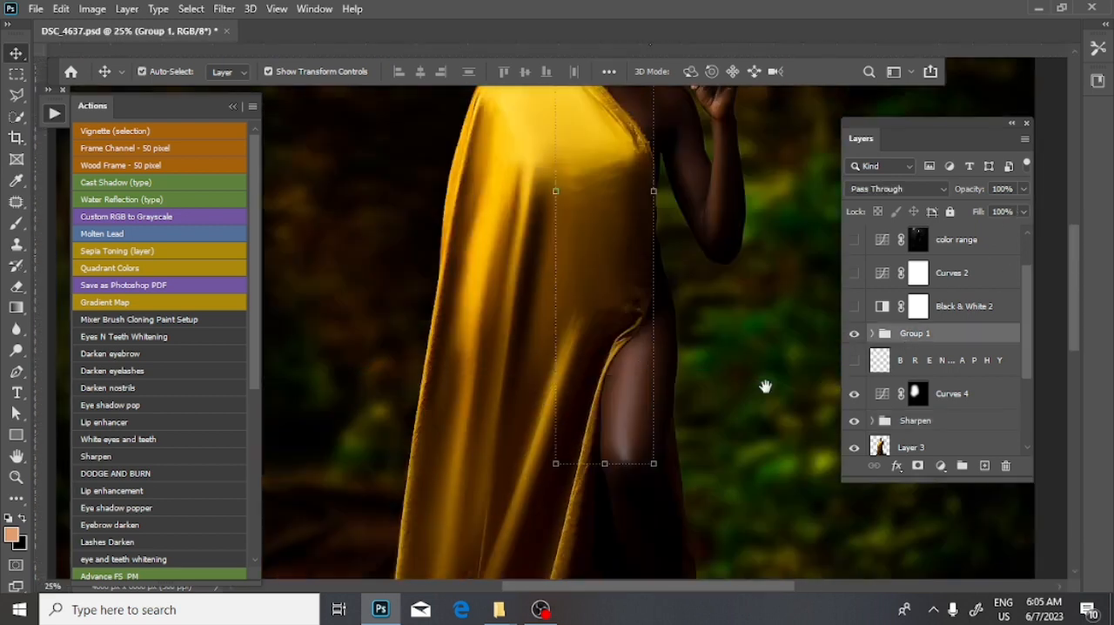
pyautogui.hotkey('ctrl', 'r')
pyautogui.click(854, 335)
pyautogui.click(854, 335)
pyautogui.click(854, 335)
pyautogui.click(854, 335)
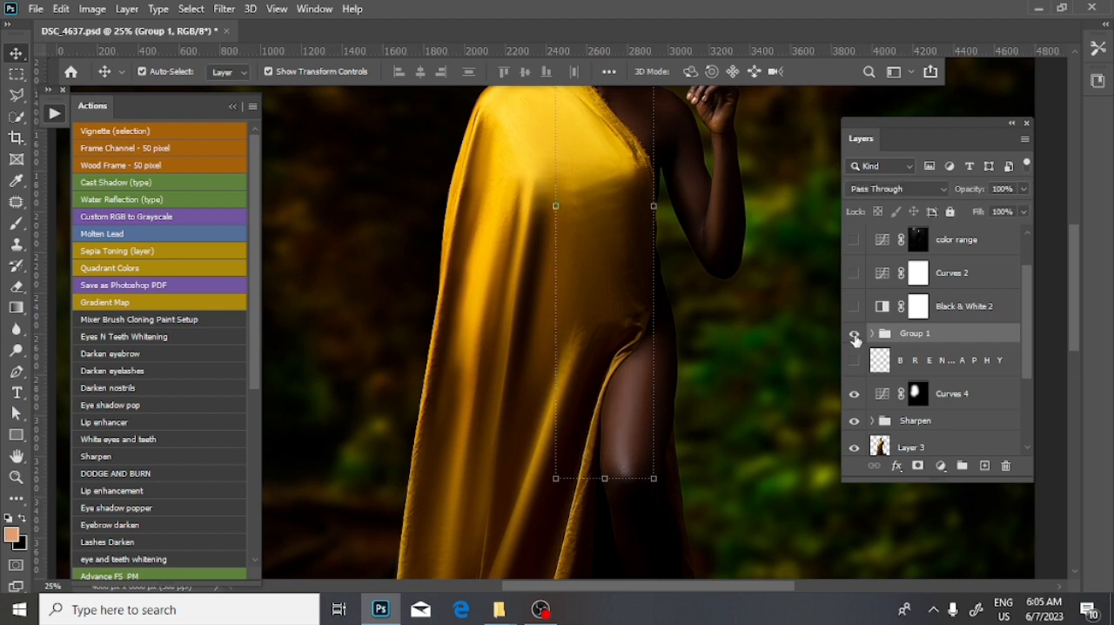
# - Look through the recorded retouching actions and compare the woman's upper body with Layer 3 off and on
pyautogui.moveTo(693, 178); pyautogui.dragTo(741, 352)
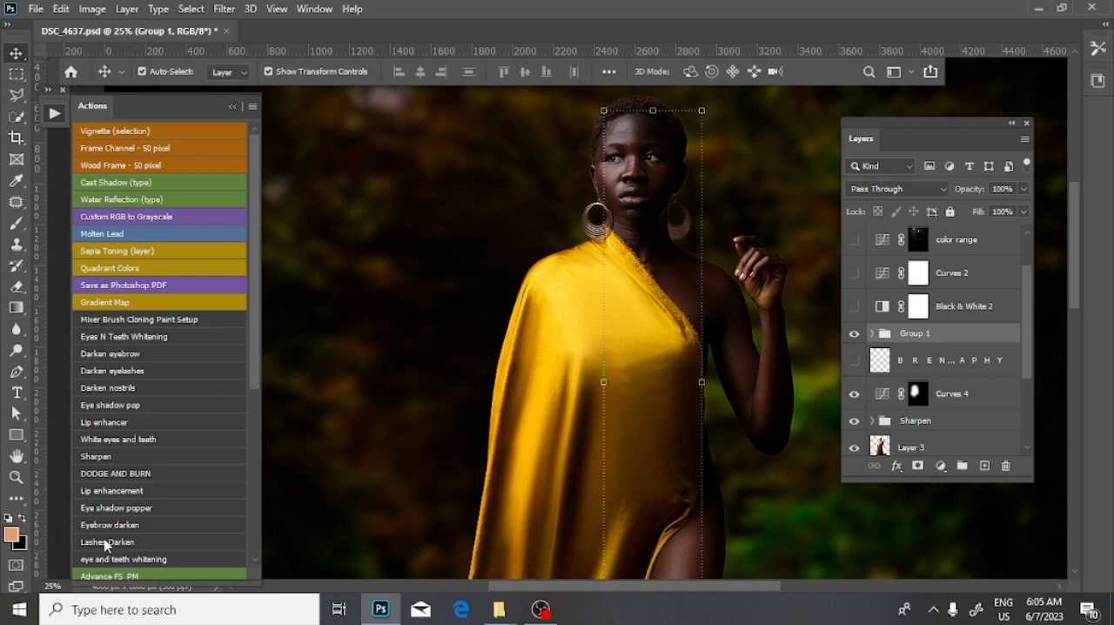
pyautogui.scroll(-3, 106, 545)
pyautogui.scroll(-1, 109, 562)
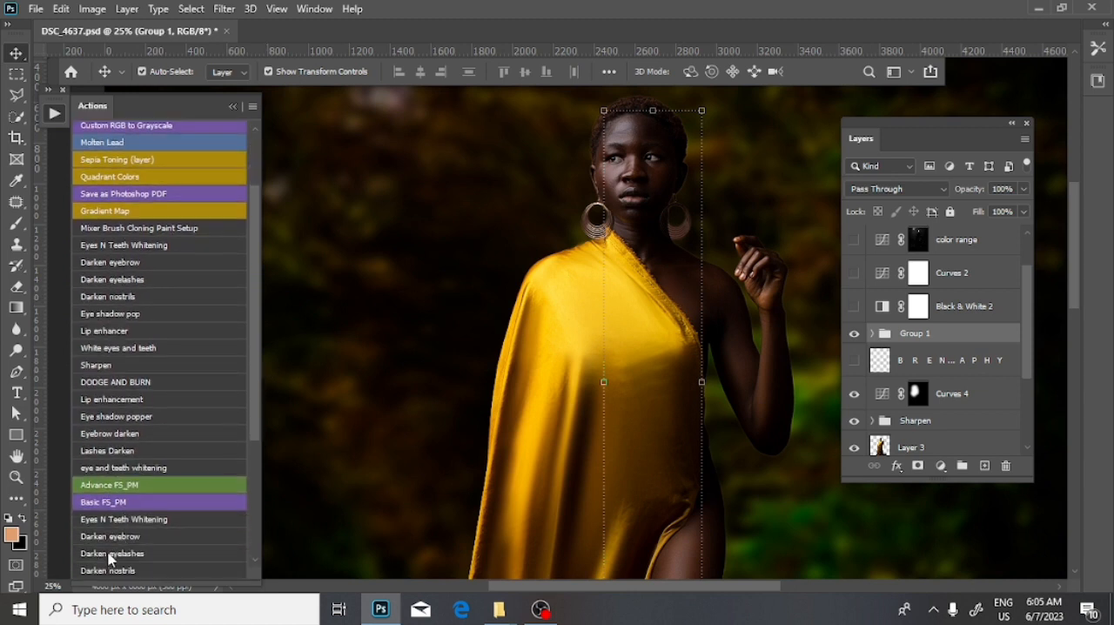
pyautogui.scroll(2, 113, 522)
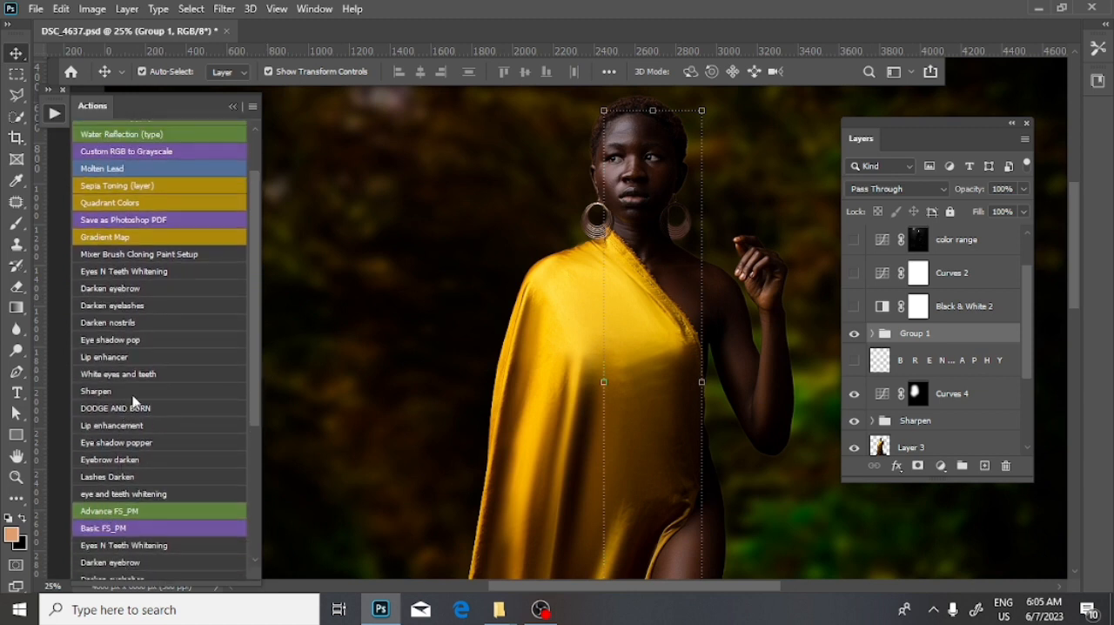
pyautogui.scroll(4, 601, 324)
pyautogui.scroll(-3, 687, 311)
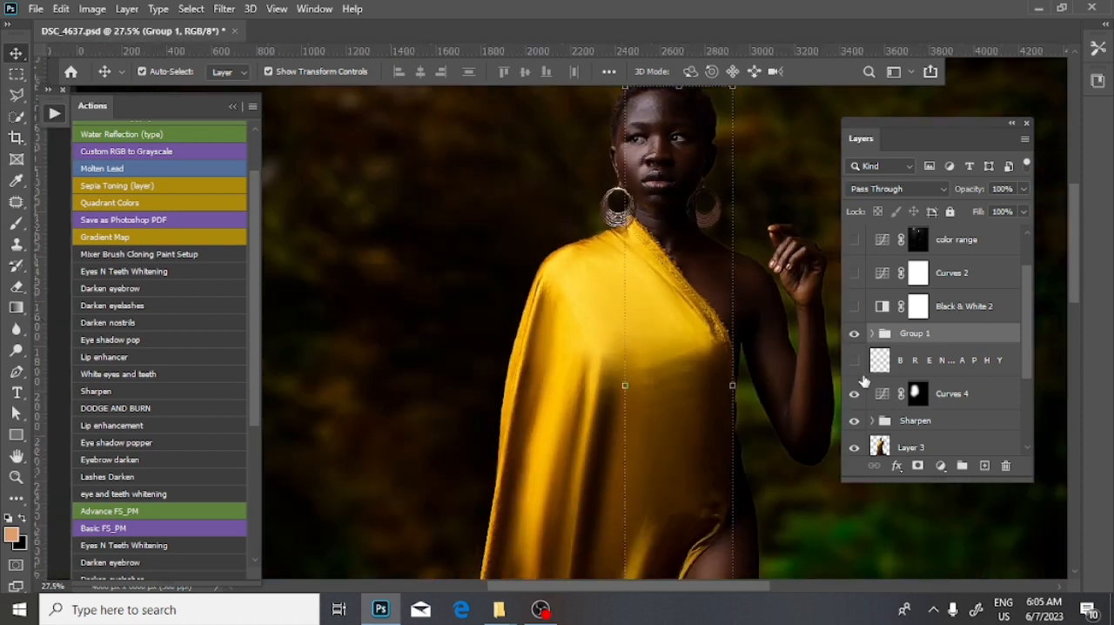
pyautogui.scroll(-2, 879, 400)
pyautogui.click(879, 390)
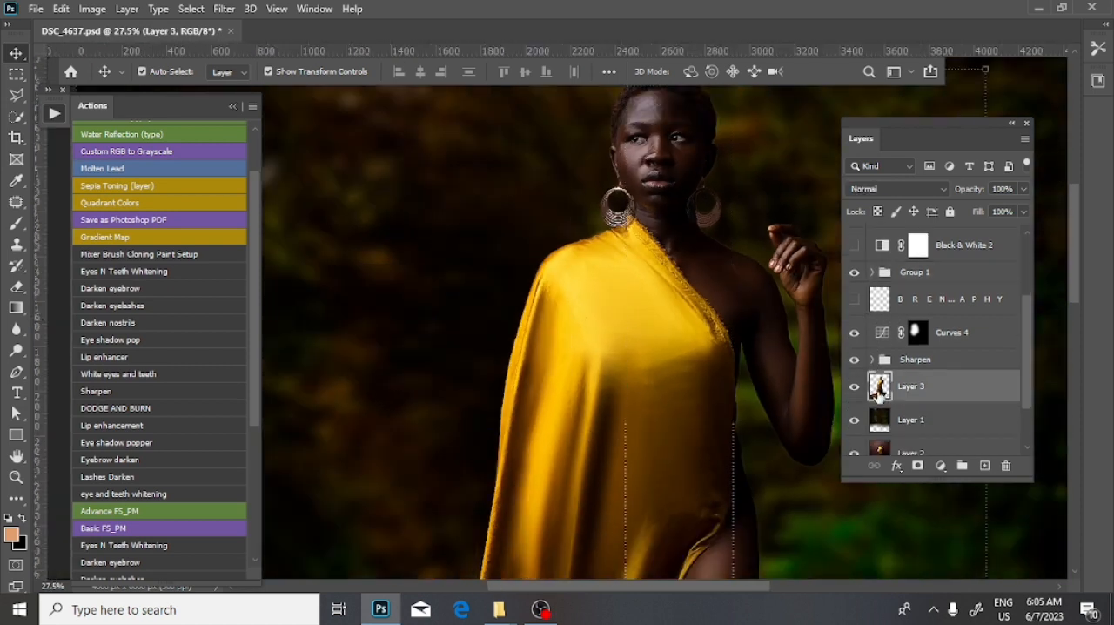
pyautogui.click(855, 386)
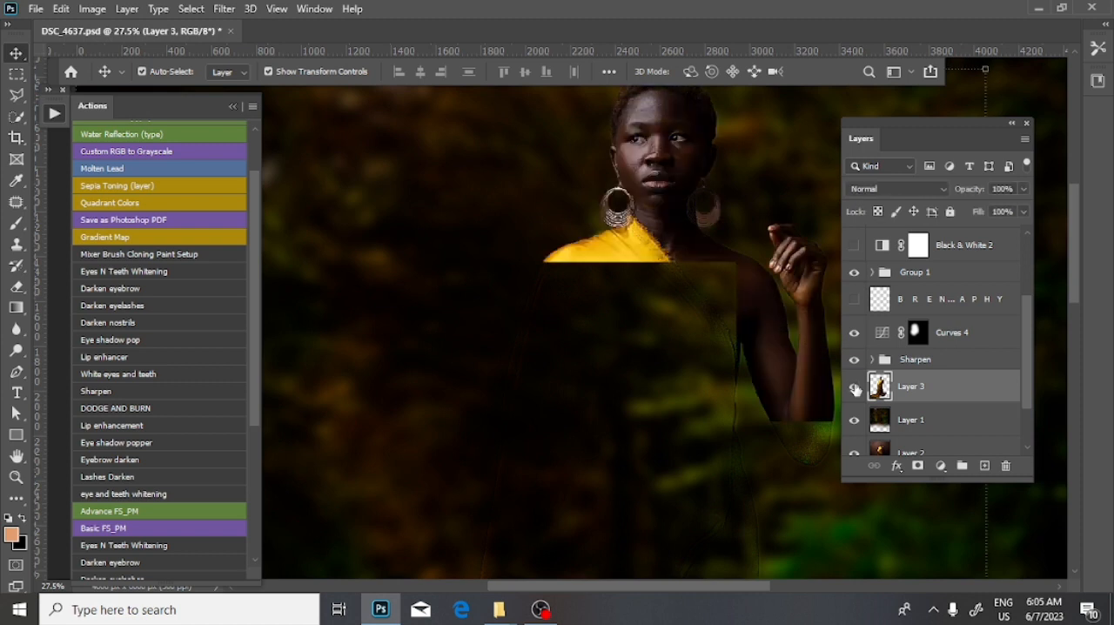
pyautogui.click(855, 388)
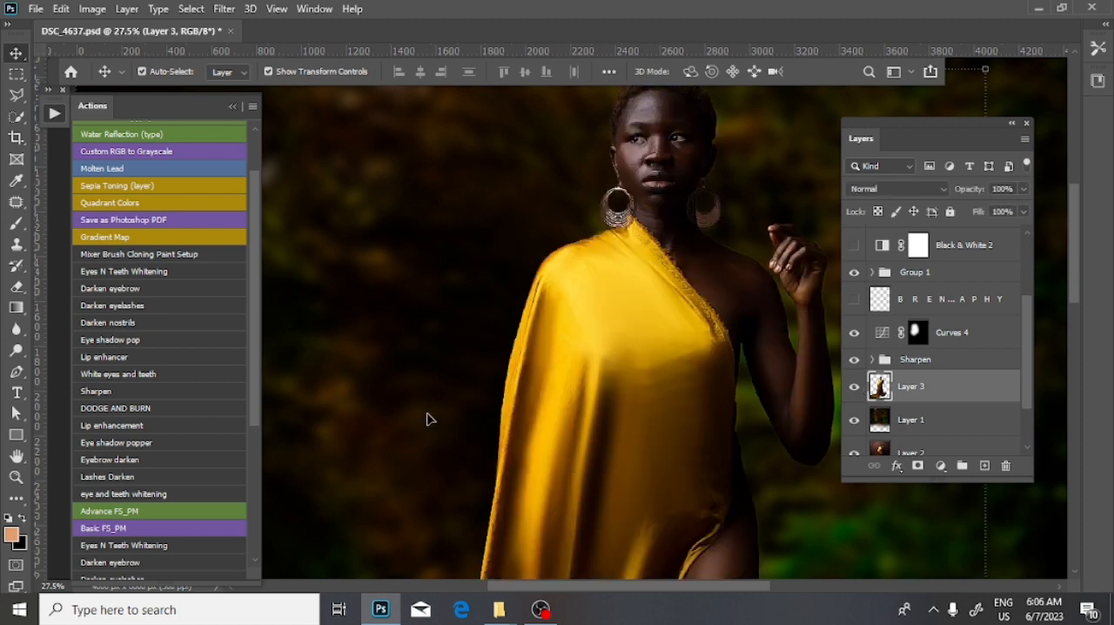
# - Activate the Brush tool with Layer 3 selected and look over the whole figure
pyautogui.click(16, 223)
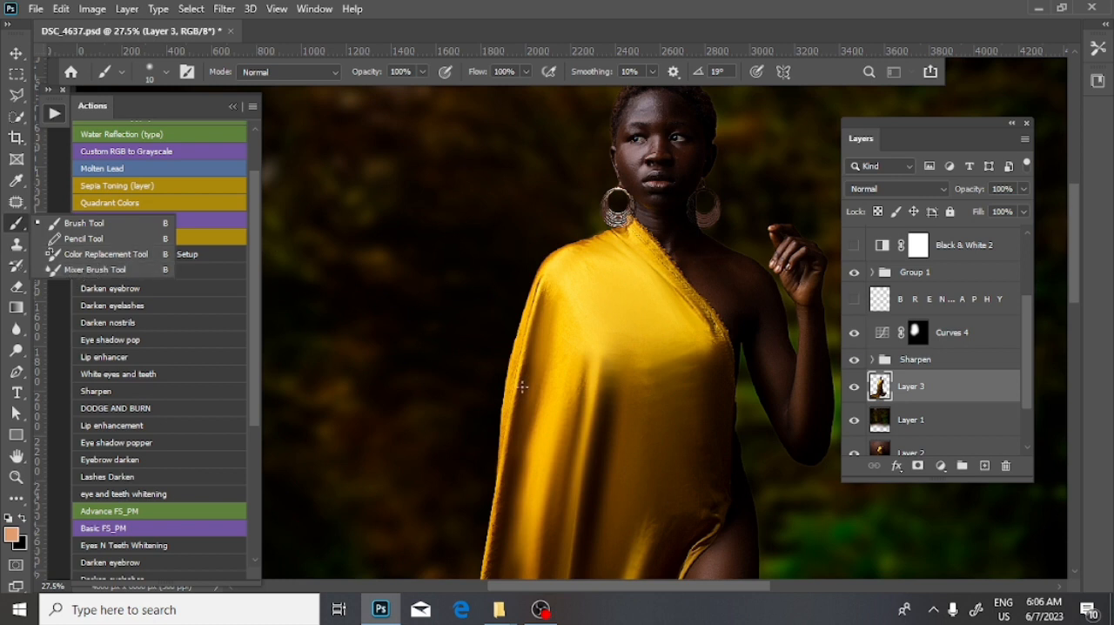
pyautogui.click(623, 327)
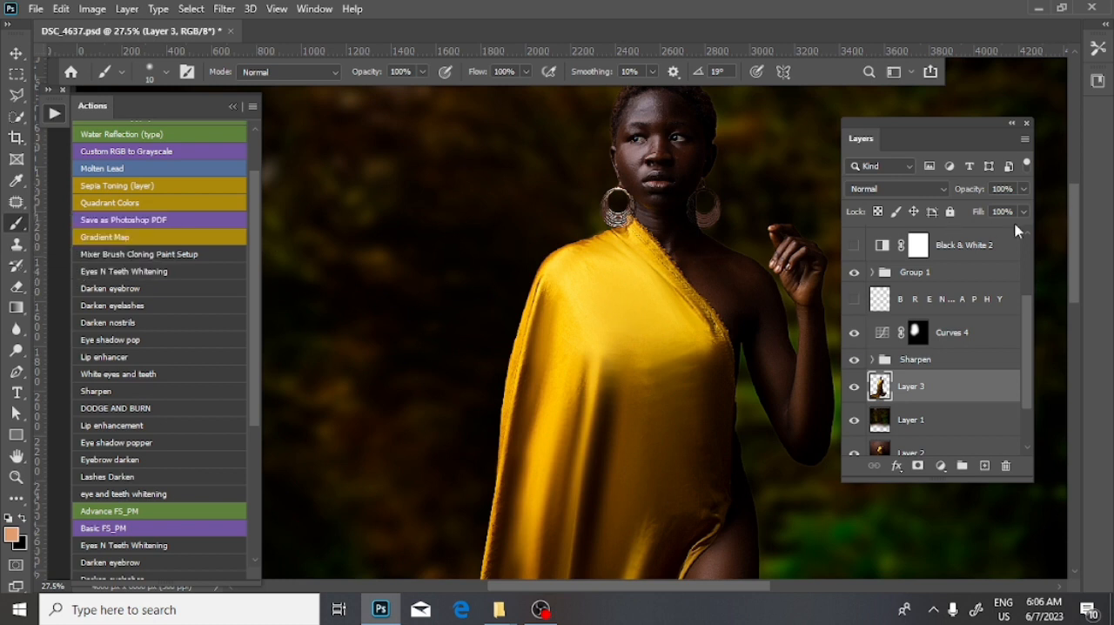
pyautogui.moveTo(1075, 240); pyautogui.dragTo(1074, 277)
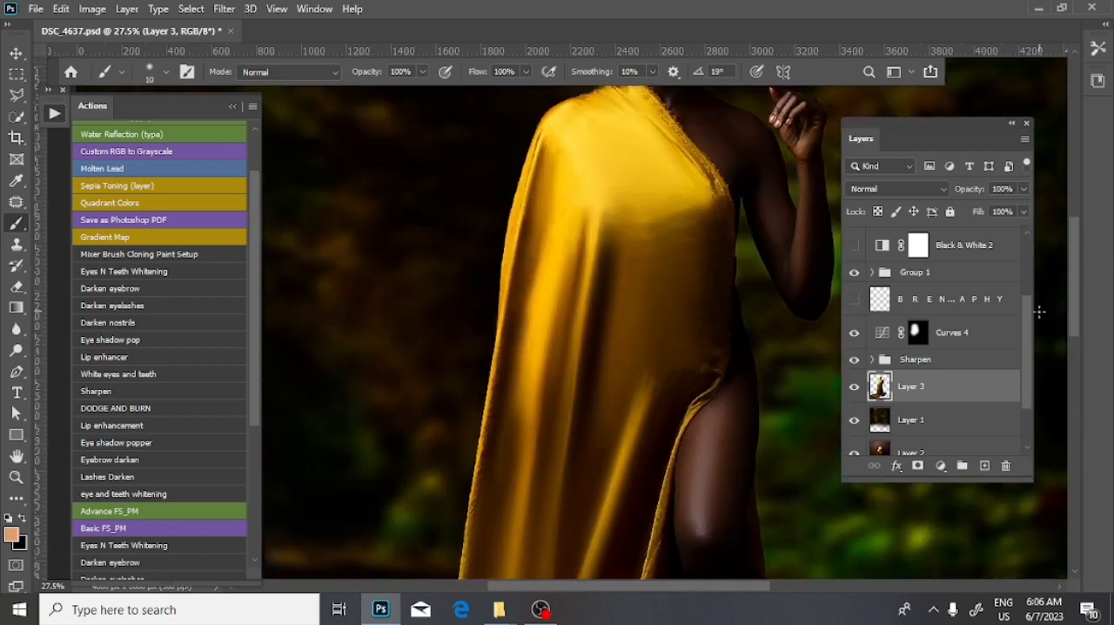
pyautogui.scroll(-4, 824, 401)
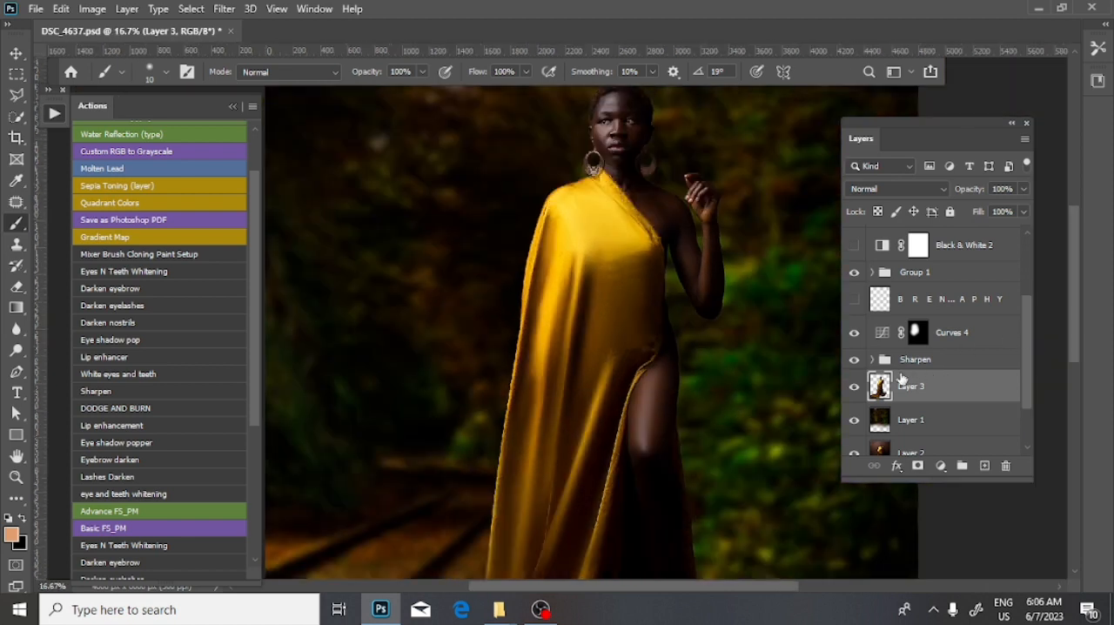
pyautogui.scroll(1, 777, 407)
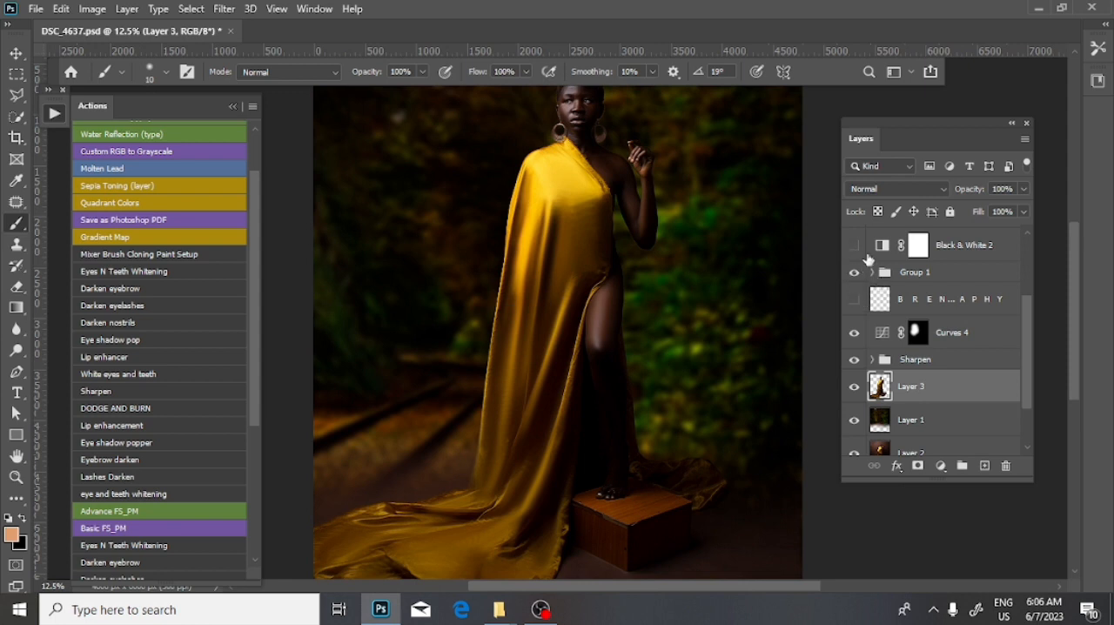
# - Show the Black & White 2 adjustment layer and review its color settings and opacity
pyautogui.click(857, 245)
pyautogui.moveTo(1029, 331); pyautogui.dragTo(1023, 302)
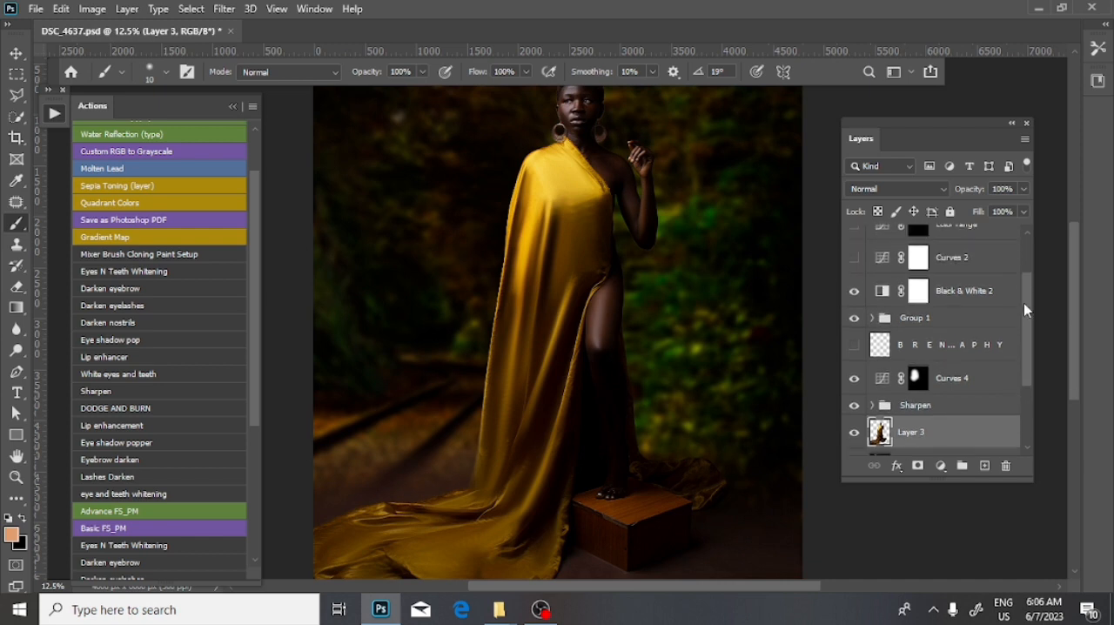
pyautogui.doubleClick(882, 295)
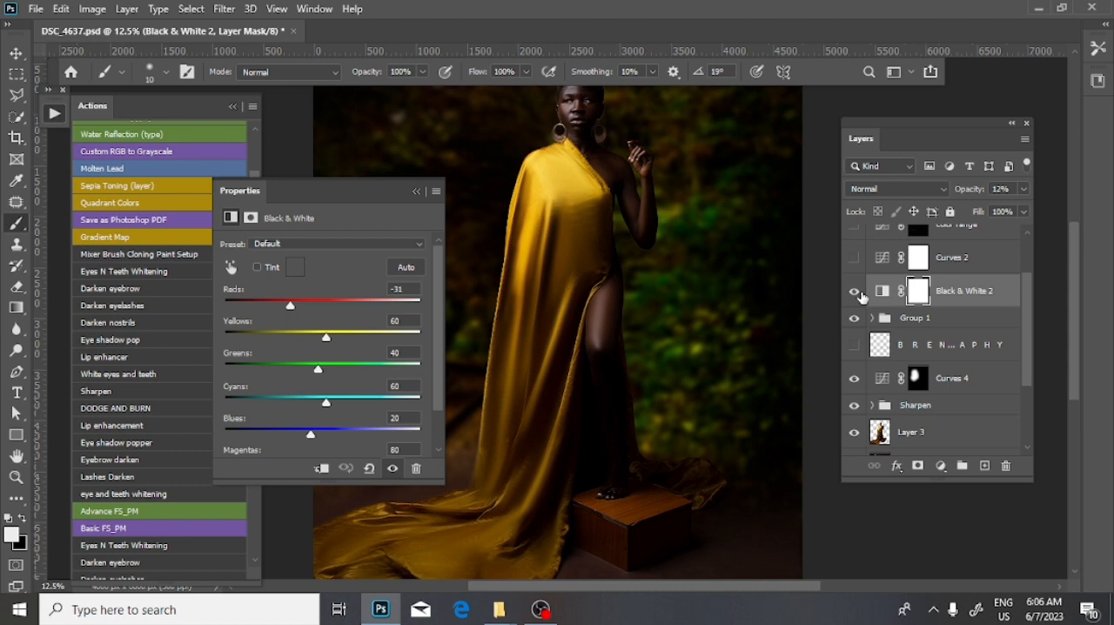
pyautogui.click(1024, 190)
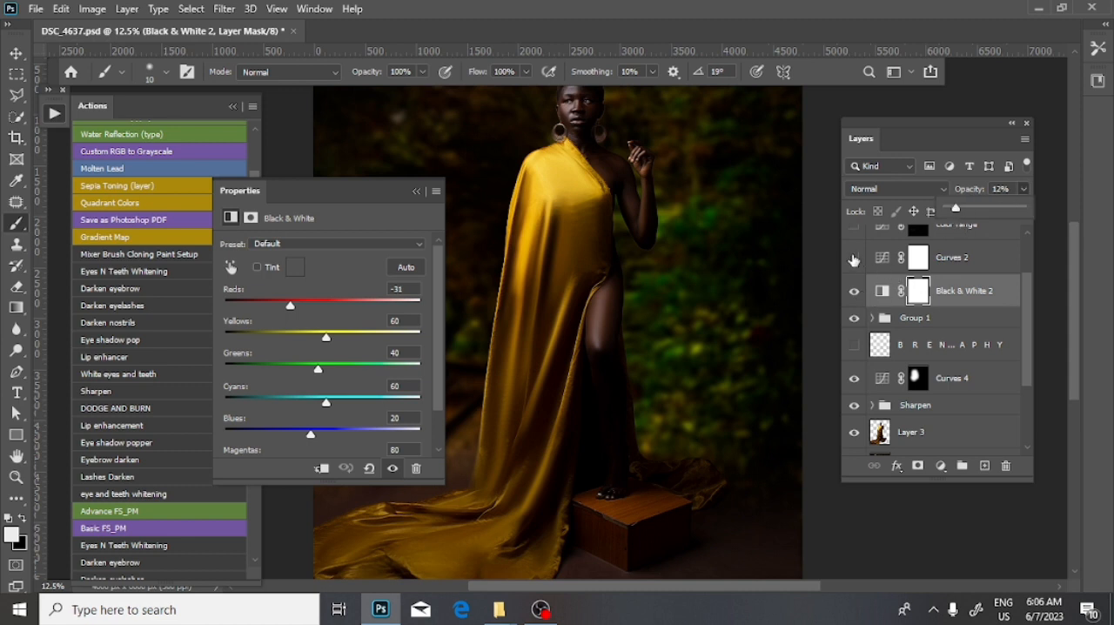
pyautogui.click(405, 198)
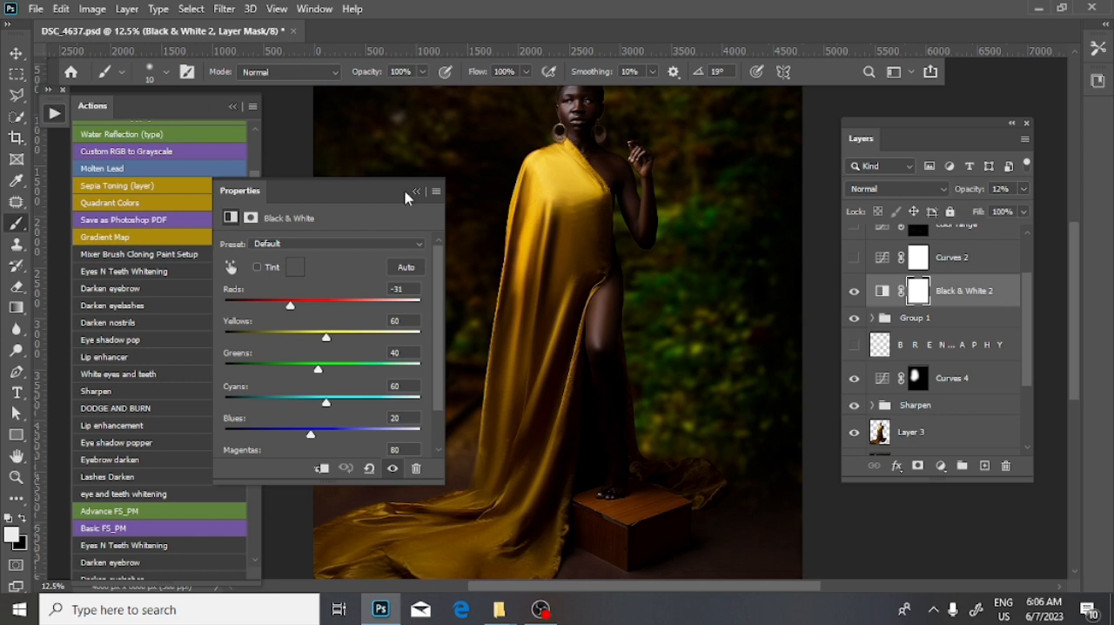
pyautogui.click(417, 191)
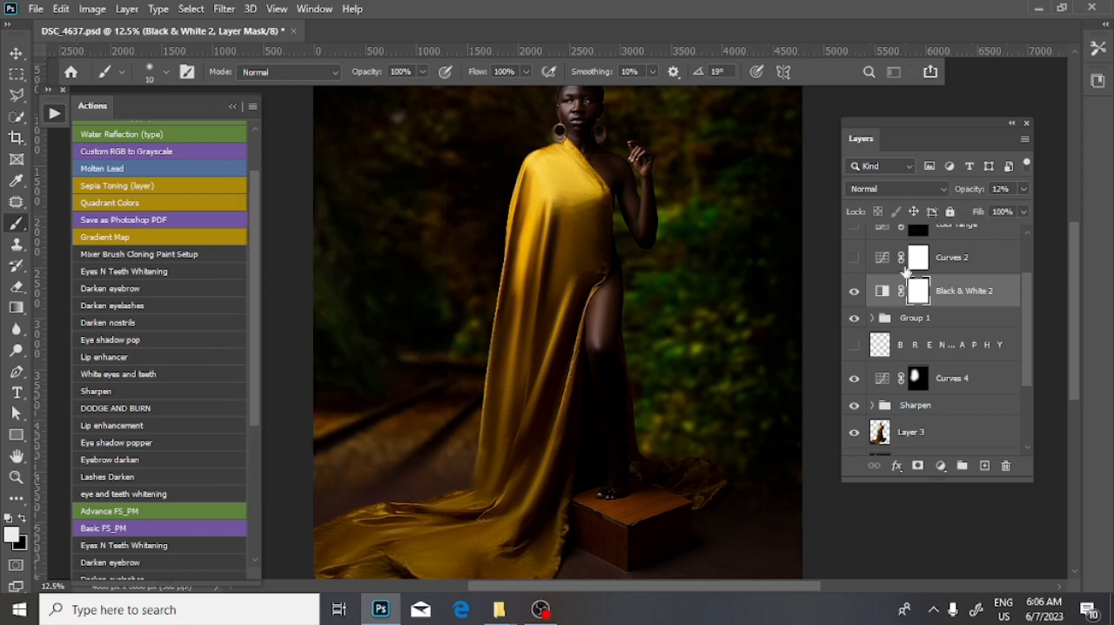
# - Show the Curves 2 layer, check the Black & White 2 settings and compare the image with Curves 2 off and on
pyautogui.click(853, 259)
pyautogui.hotkey('ctrl', '-')
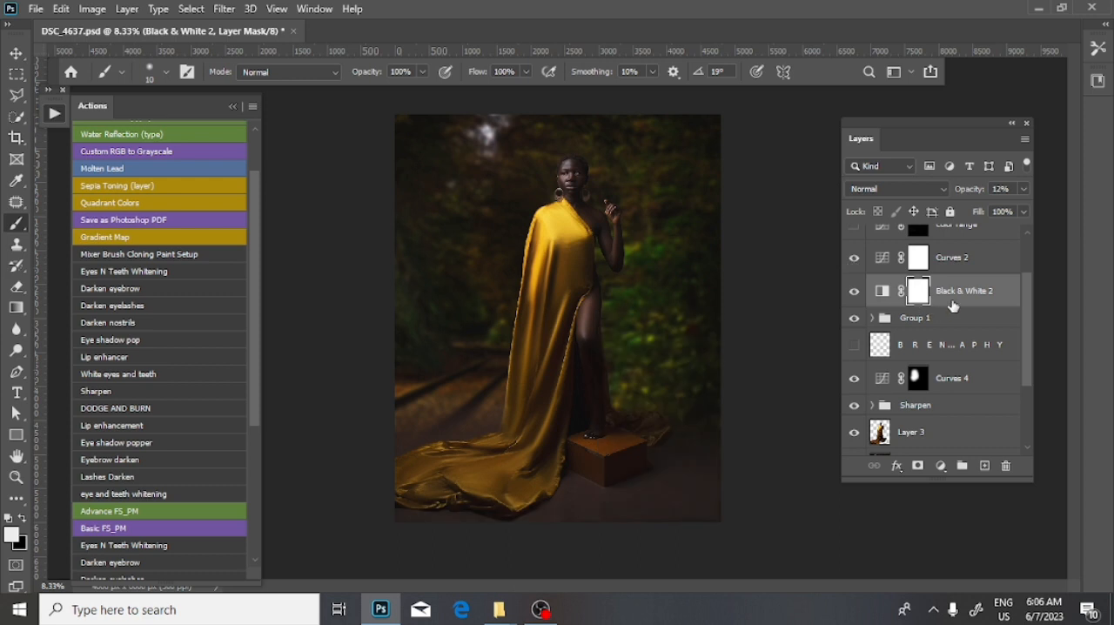
pyautogui.doubleClick(883, 289)
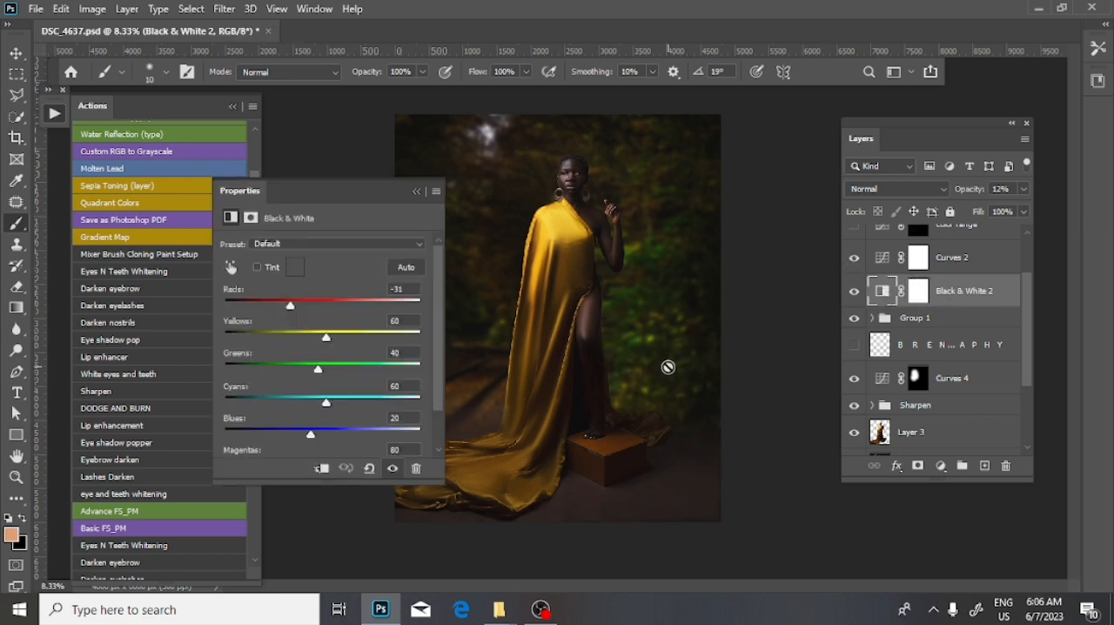
pyautogui.click(416, 191)
pyautogui.scroll(2, 934, 281)
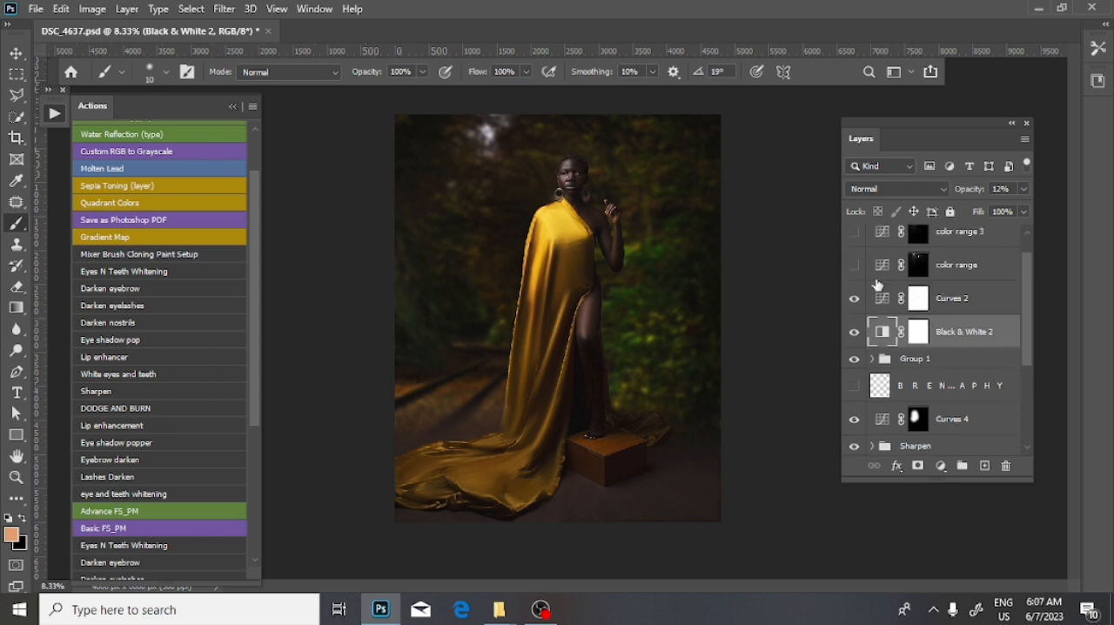
pyautogui.click(852, 299)
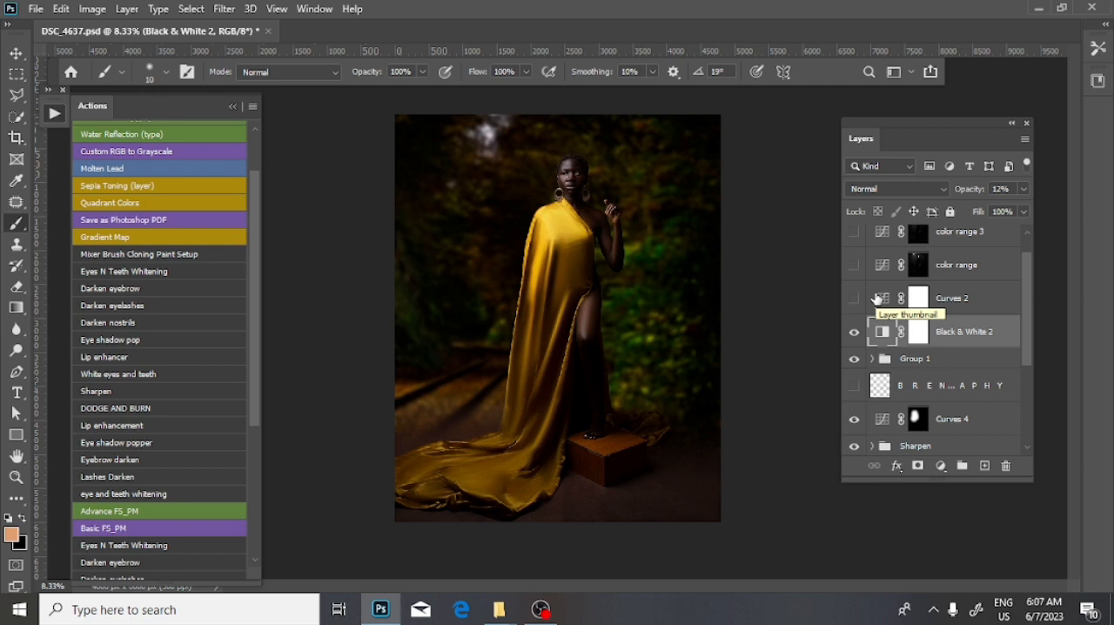
pyautogui.click(852, 299)
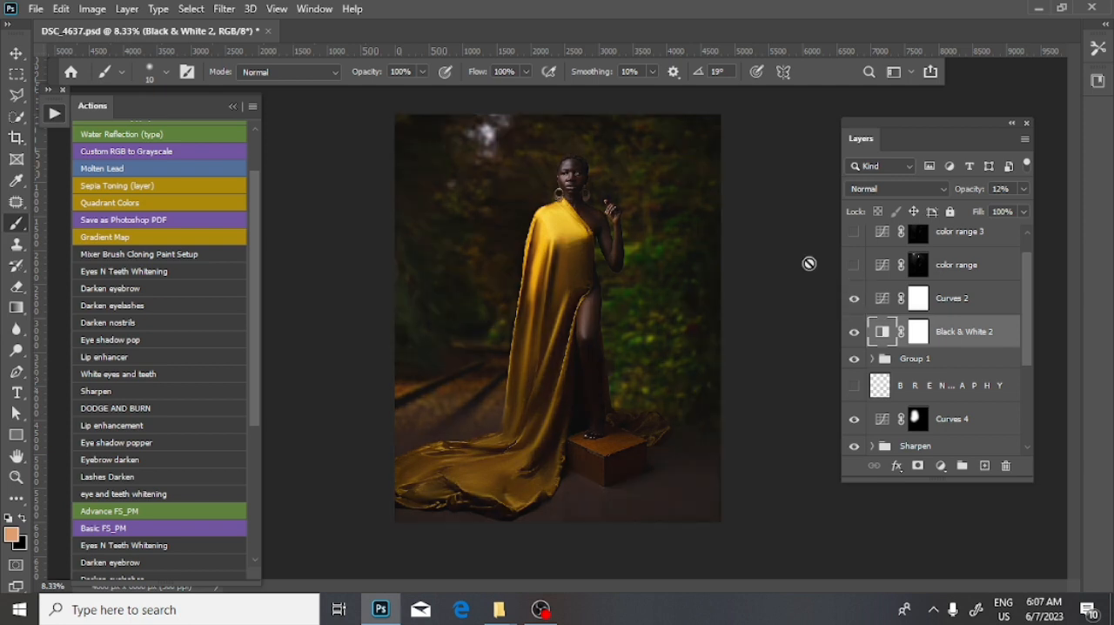
# - Open the Curves 2 settings and slightly lower the shadow endpoint of its RGB curve
pyautogui.click(879, 298)
pyautogui.doubleClick(881, 298)
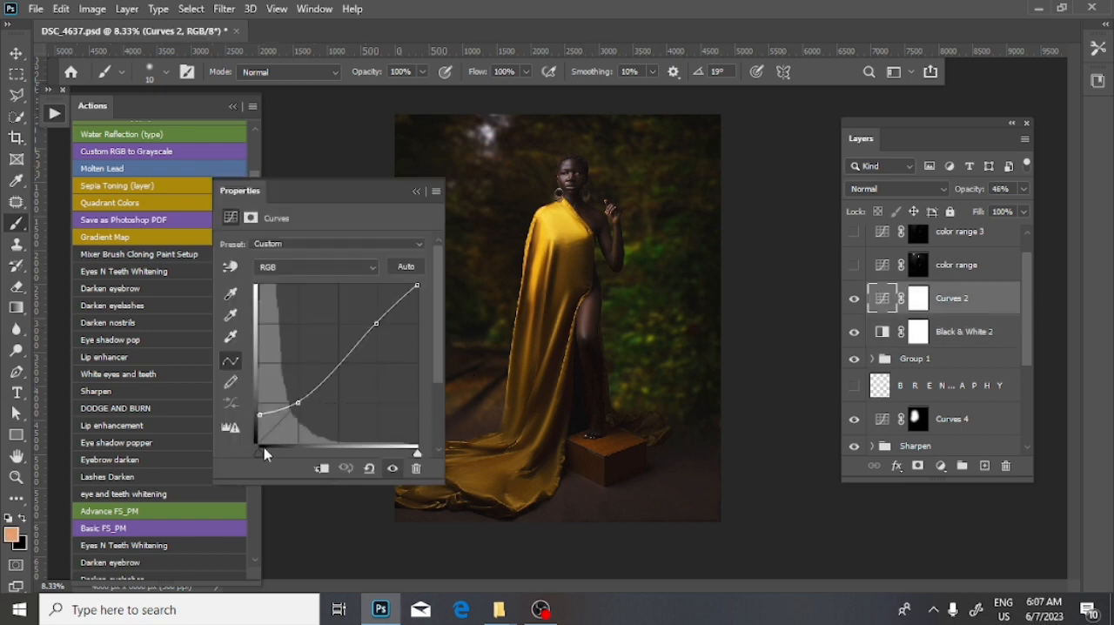
pyautogui.click(941, 468)
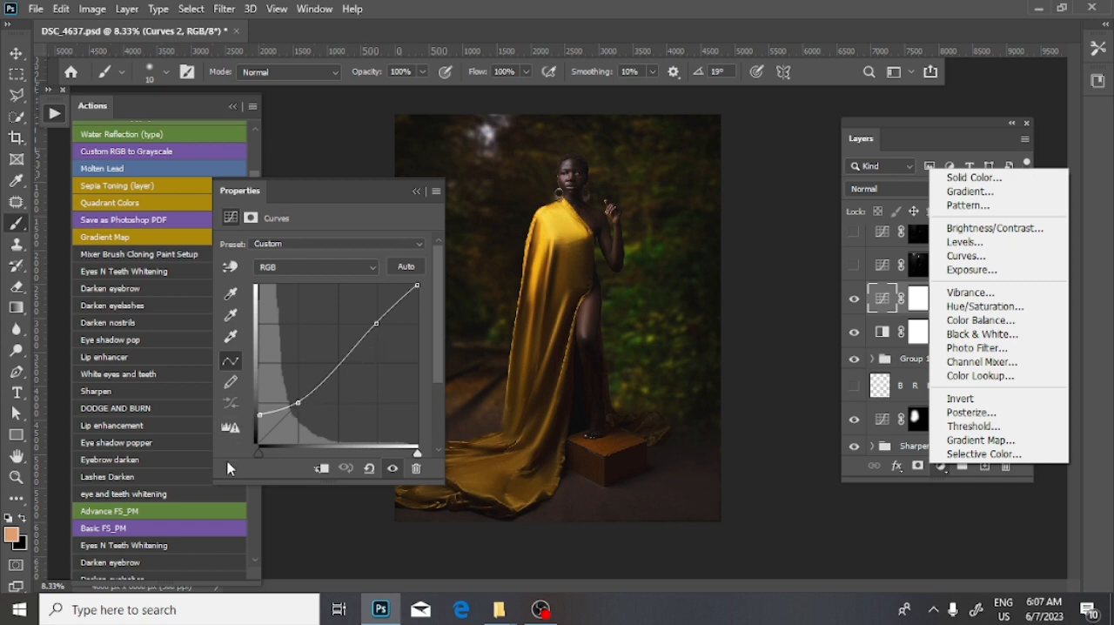
pyautogui.click(263, 420)
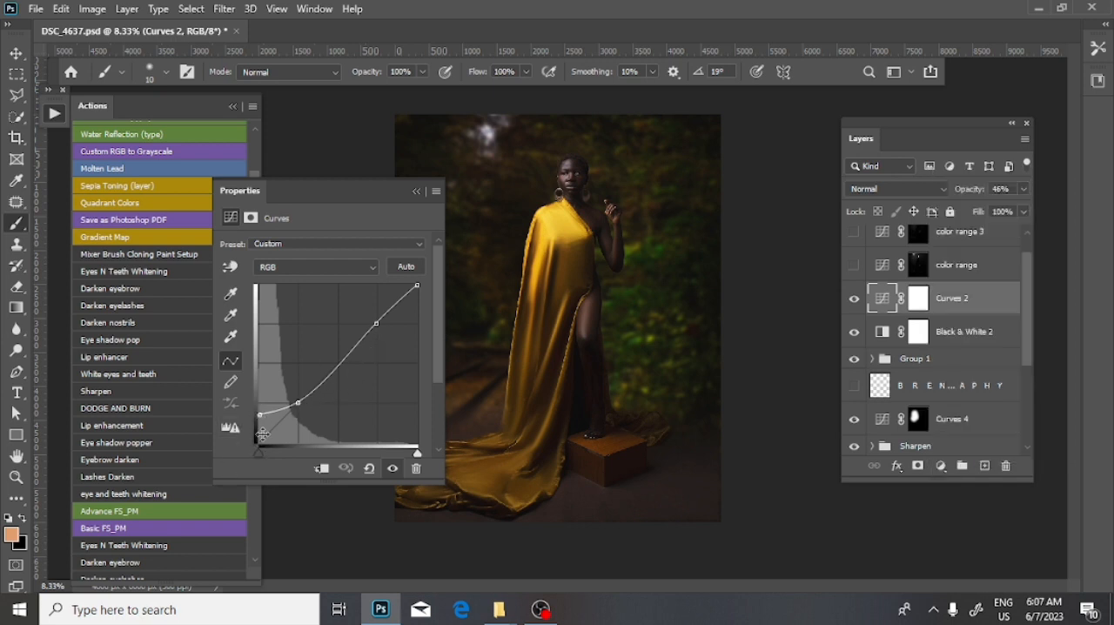
pyautogui.moveTo(259, 416)
pyautogui.mouseDown()
pyautogui.moveTo(252, 442)
pyautogui.moveTo(257, 383)
pyautogui.moveTo(243, 443)
pyautogui.moveTo(258, 462)
pyautogui.moveTo(291, 464)
pyautogui.moveTo(258, 464)
pyautogui.moveTo(258, 416)
pyautogui.mouseUp()
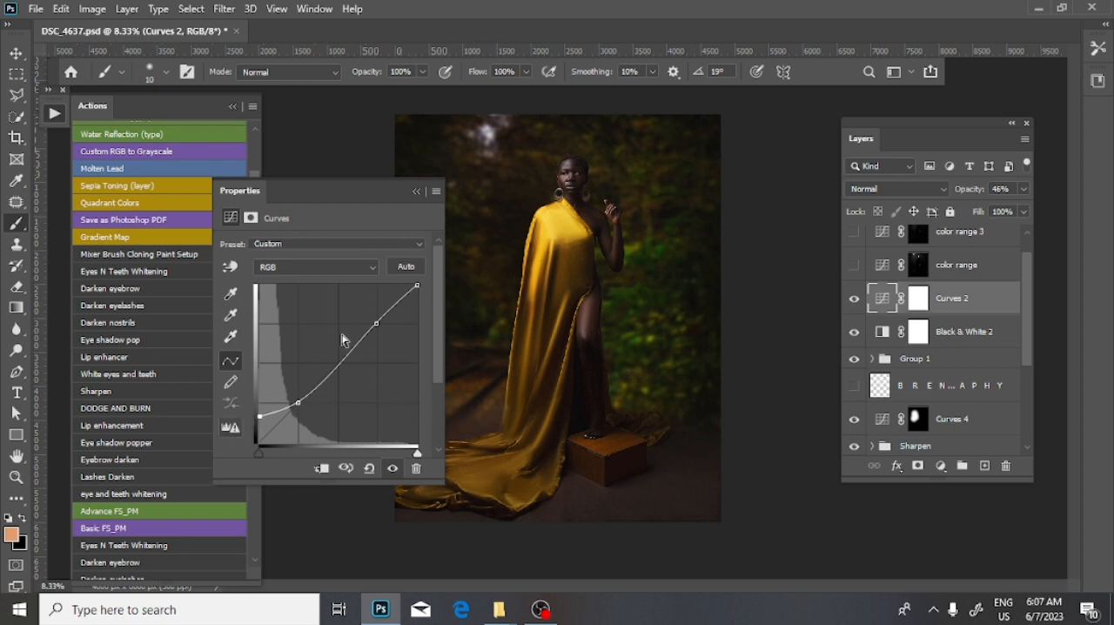
pyautogui.click(434, 192)
# - Show and select the color range layer, and look over the available adjustment types and selection commands
pyautogui.scroll(1, 894, 307)
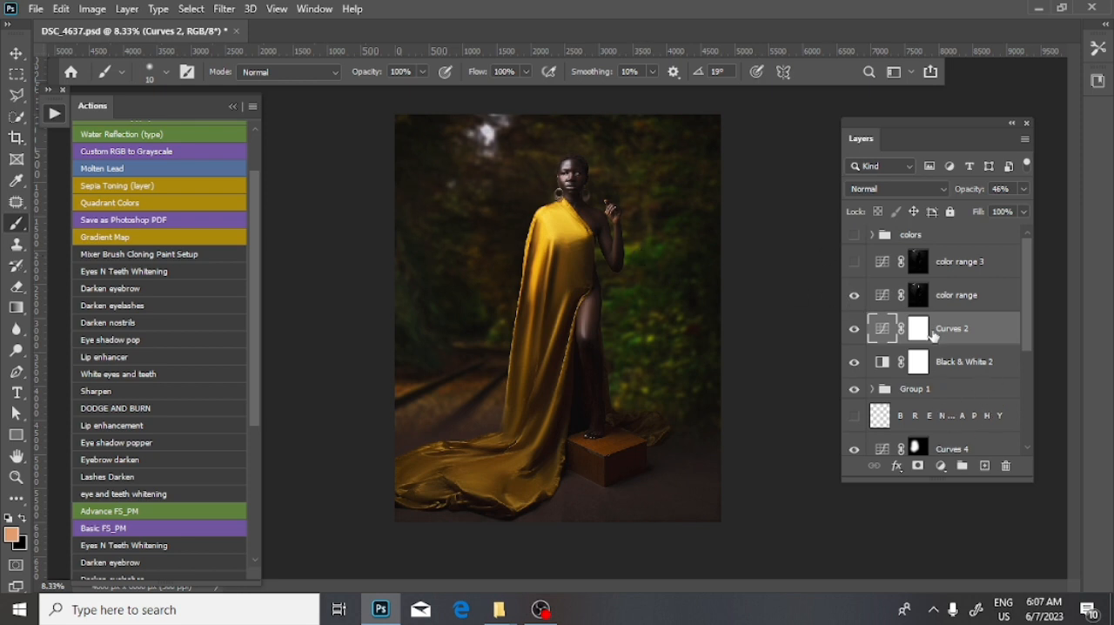
pyautogui.click(945, 304)
pyautogui.click(942, 467)
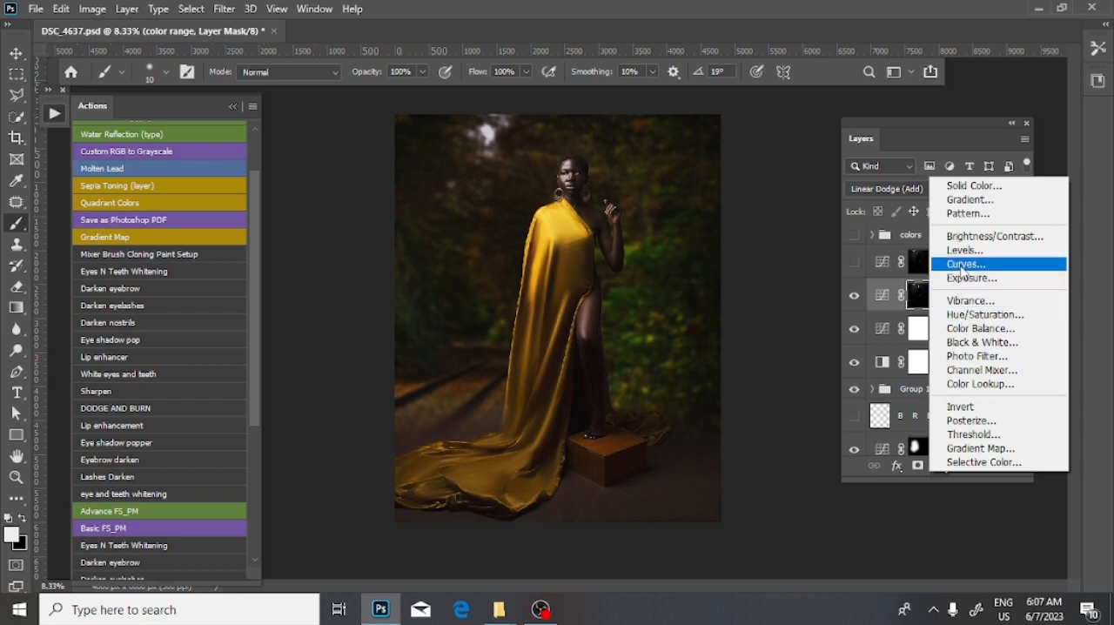
pyautogui.click(188, 7)
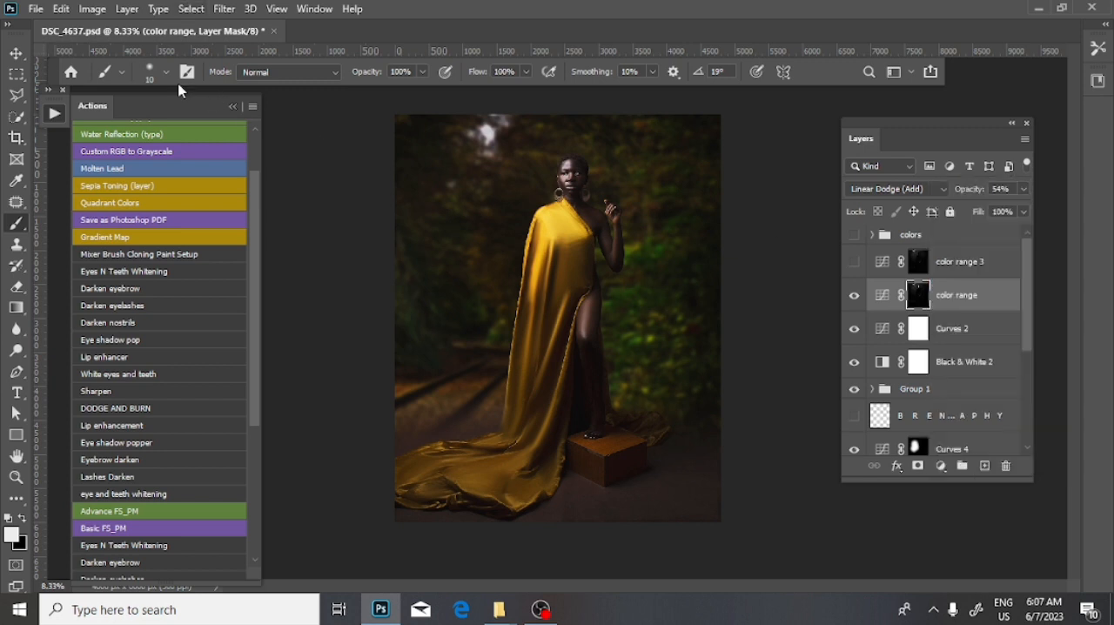
pyautogui.click(223, 9)
pyautogui.moveTo(185, 9)
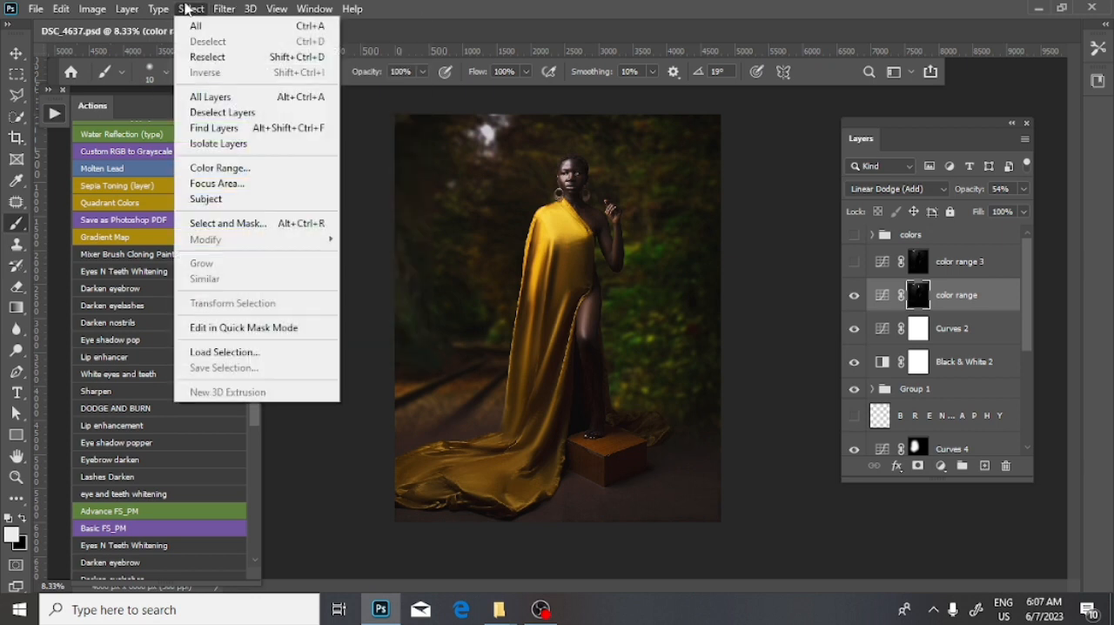
pyautogui.click(503, 31)
# - Compare the image with the color range layer off and on and examine the woman's upper body
pyautogui.click(854, 295)
pyautogui.click(854, 295)
pyautogui.click(854, 295)
pyautogui.click(853, 294)
pyautogui.hotkey('ctrl', '+')
pyautogui.hotkey('ctrl', '+')
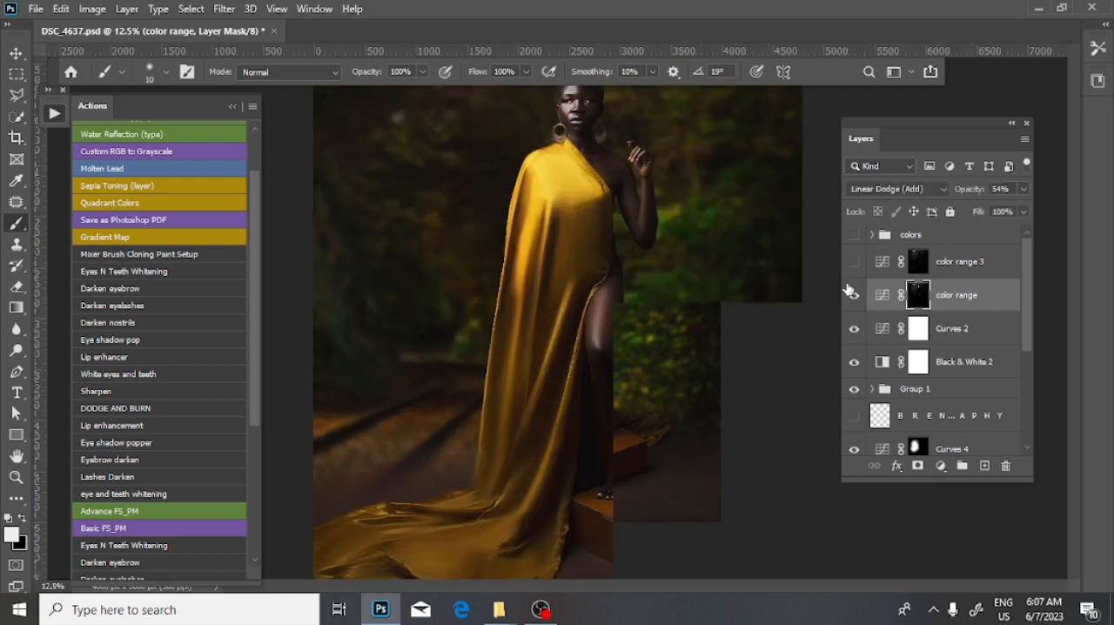
pyautogui.moveTo(666, 205); pyautogui.dragTo(690, 404)
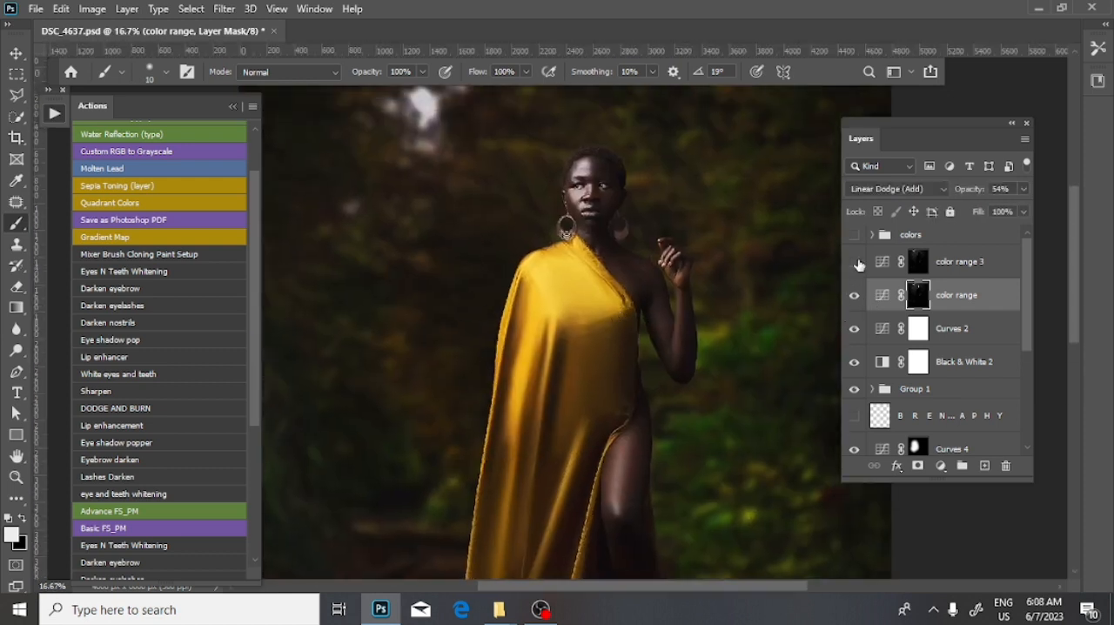
pyautogui.moveTo(616, 197); pyautogui.dragTo(643, 298)
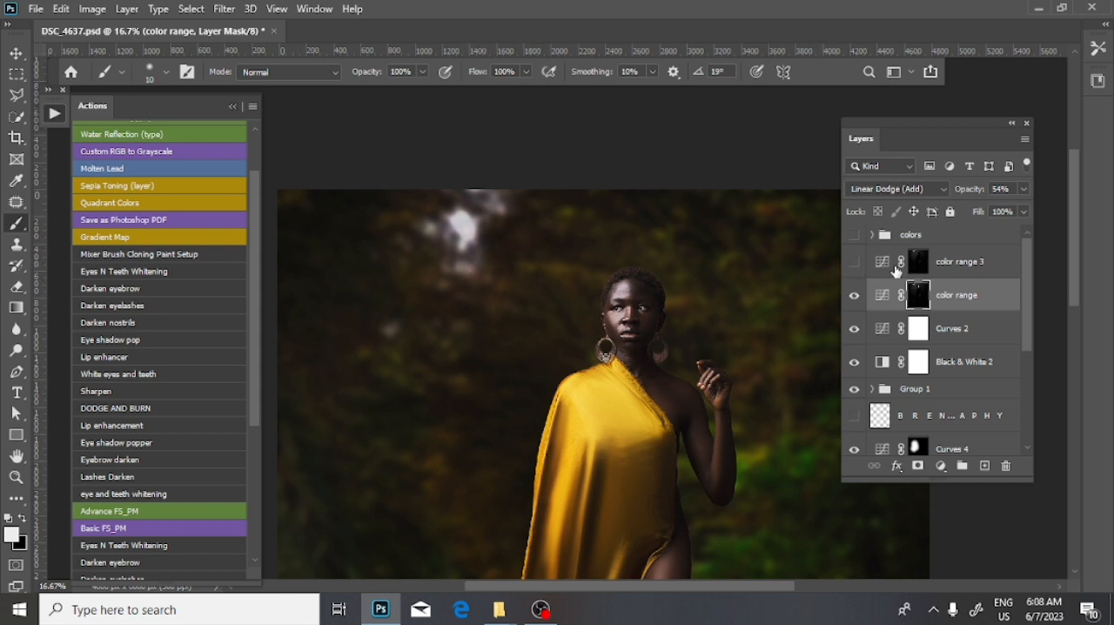
# - Show the color range 3 layer and the colors group above it
pyautogui.click(854, 261)
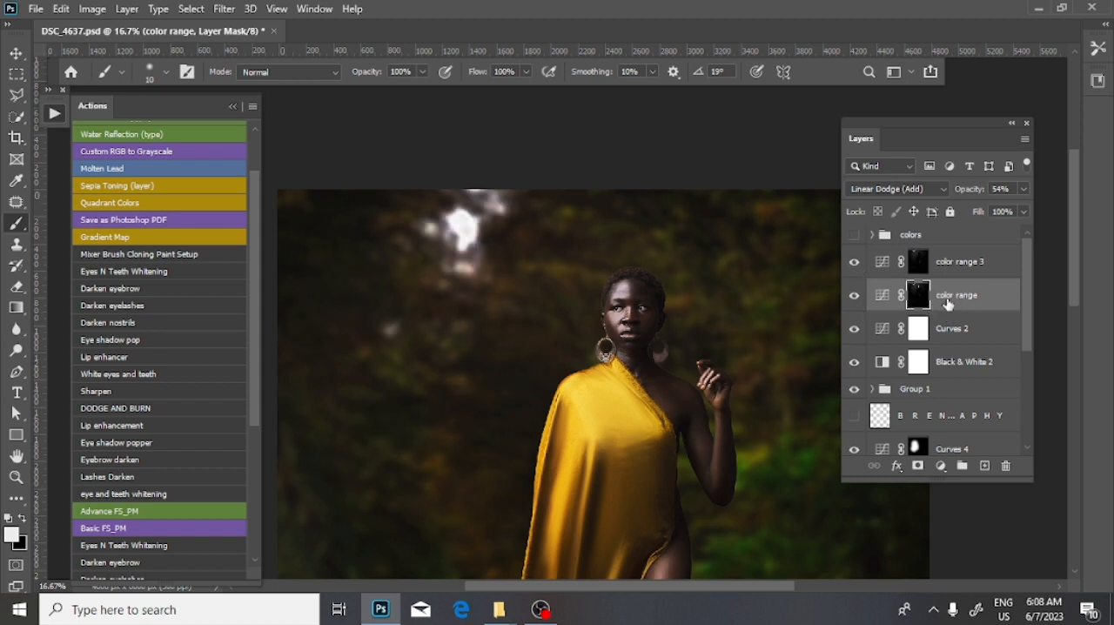
pyautogui.click(917, 267)
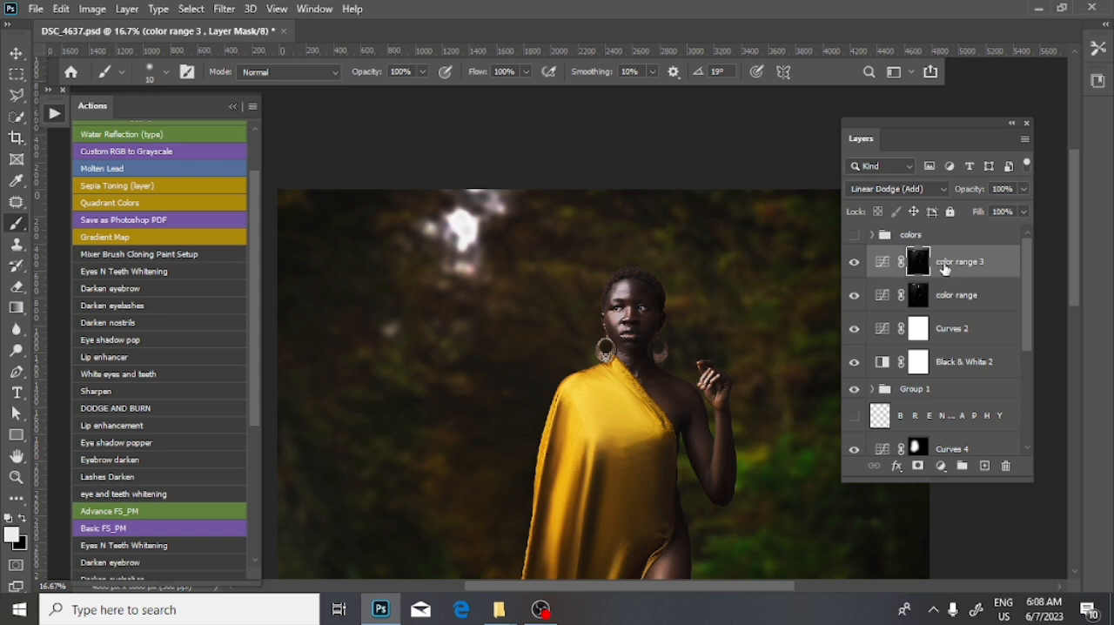
pyautogui.click(928, 240)
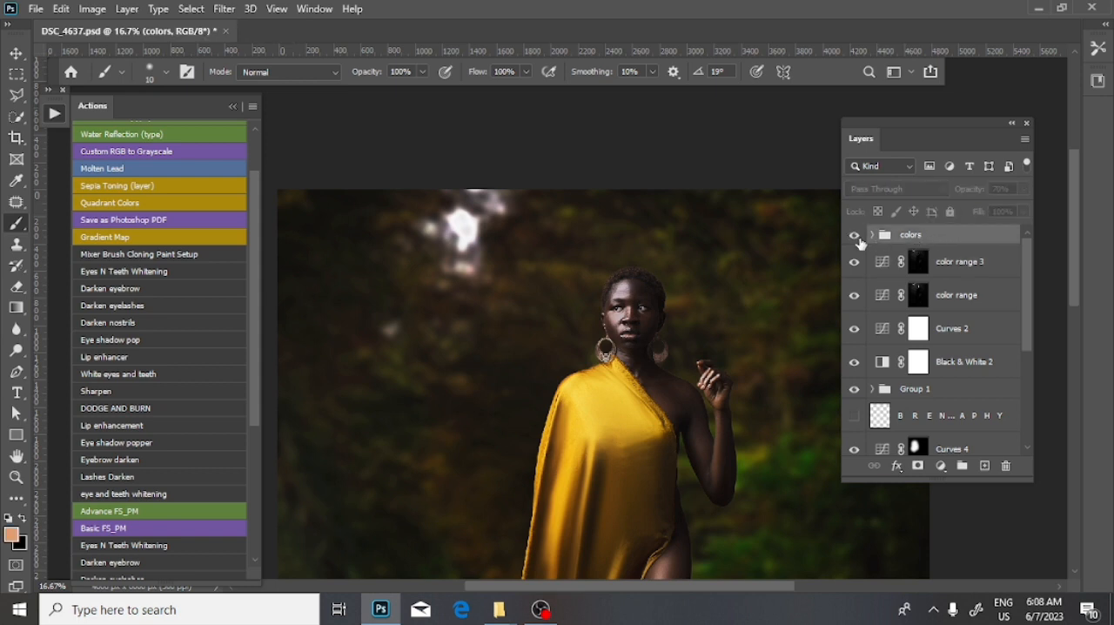
pyautogui.hotkey('ctrl', '-')
pyautogui.hotkey('ctrl', '-')
pyautogui.hotkey('ctrl', '-')
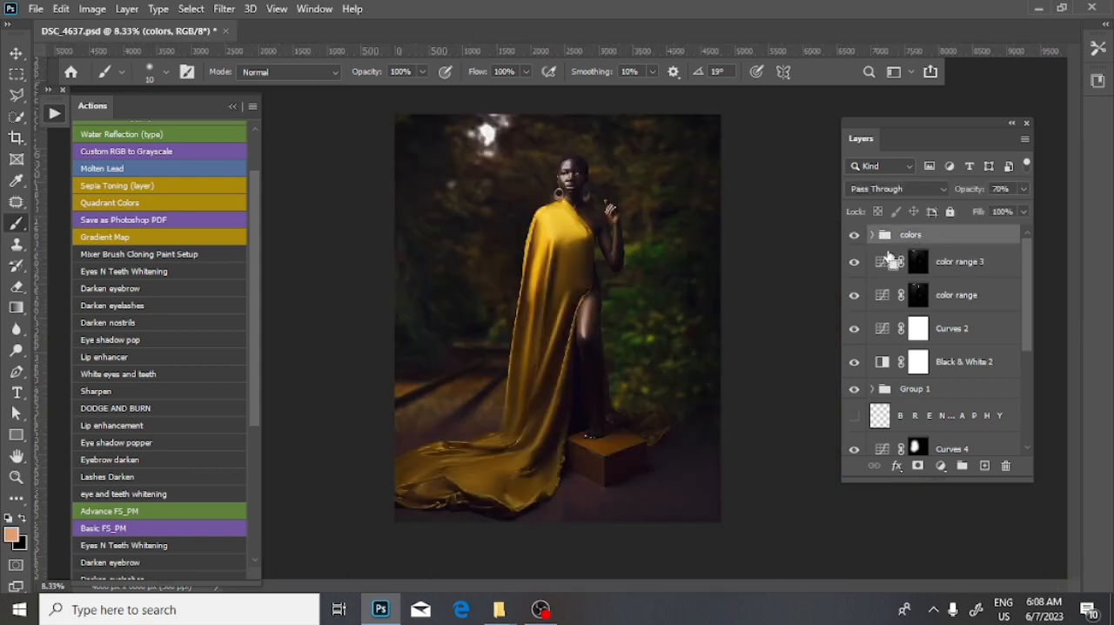
# - Examine the color-graded image closely and in full, and look through the layer stack down to the Background
pyautogui.hotkey('ctrl', '+')
pyautogui.hotkey('ctrl', '+')
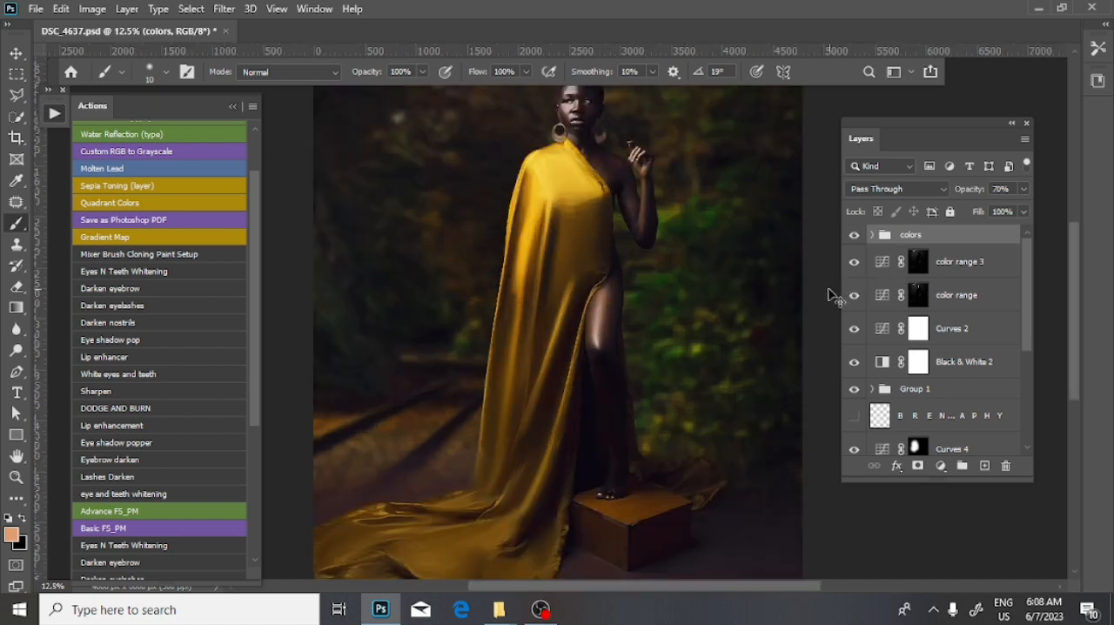
pyautogui.hotkey('ctrl', '-')
pyautogui.hotkey('ctrl', '+')
pyautogui.hotkey('ctrl', '-')
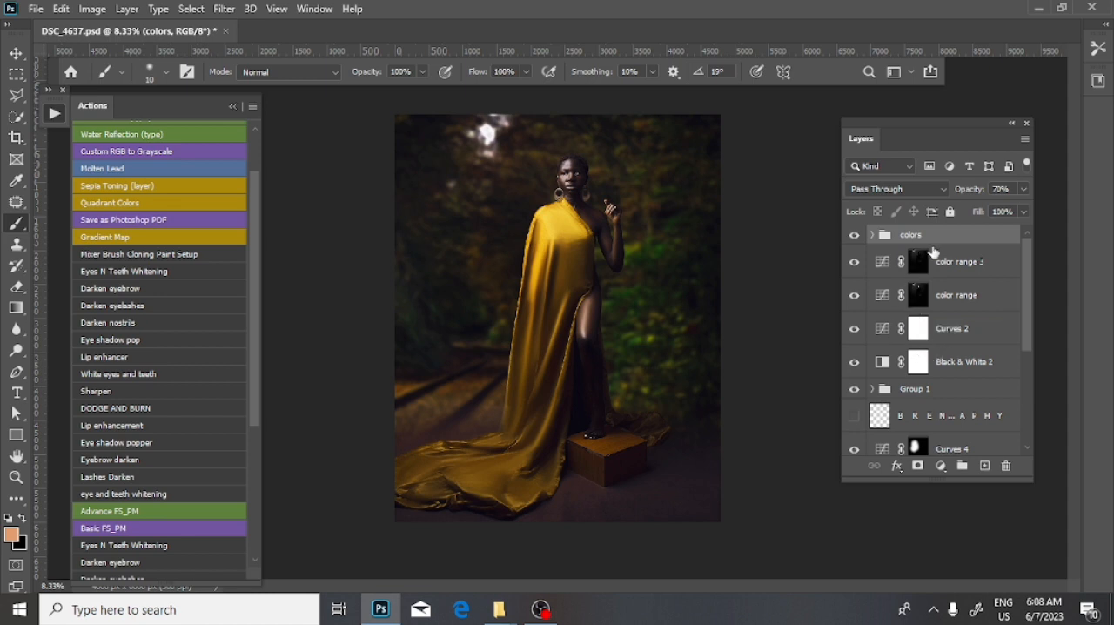
pyautogui.scroll(-5, 936, 342)
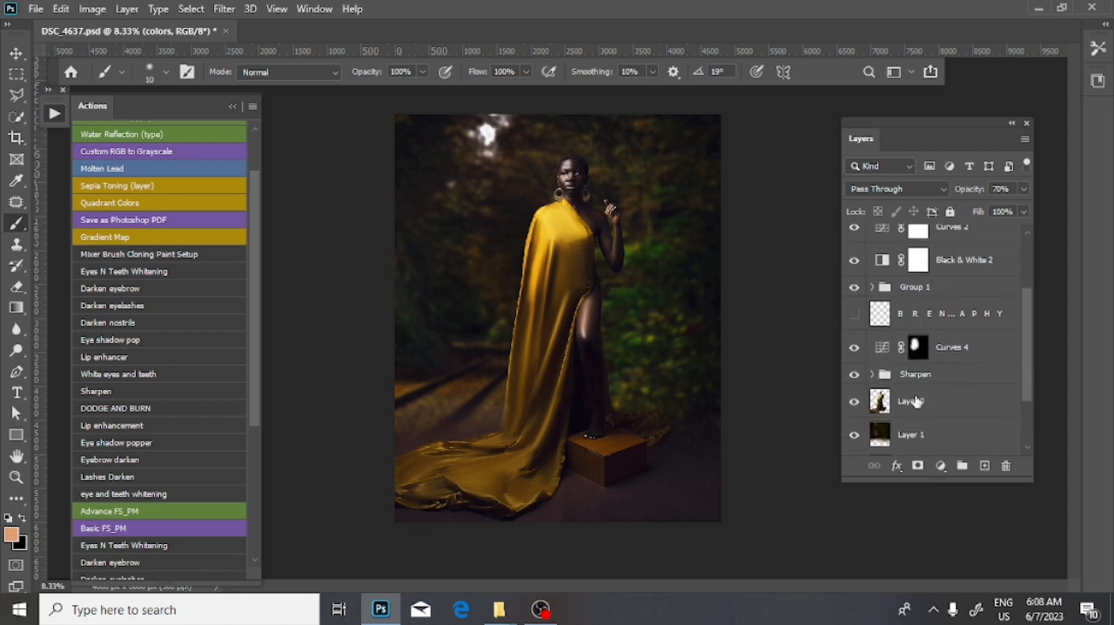
pyautogui.scroll(-1, 914, 401)
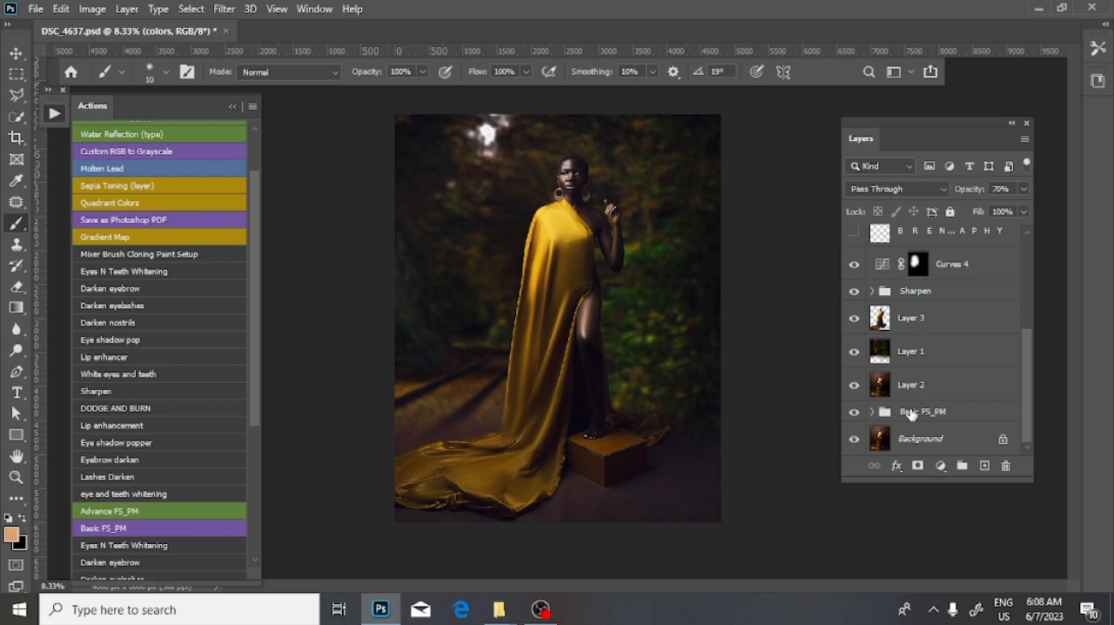
# - Show the photographer's logo text layer below Group 1
pyautogui.scroll(6, 900, 383)
pyautogui.hotkey('ctrl', '+')
pyautogui.hotkey('ctrl', '+')
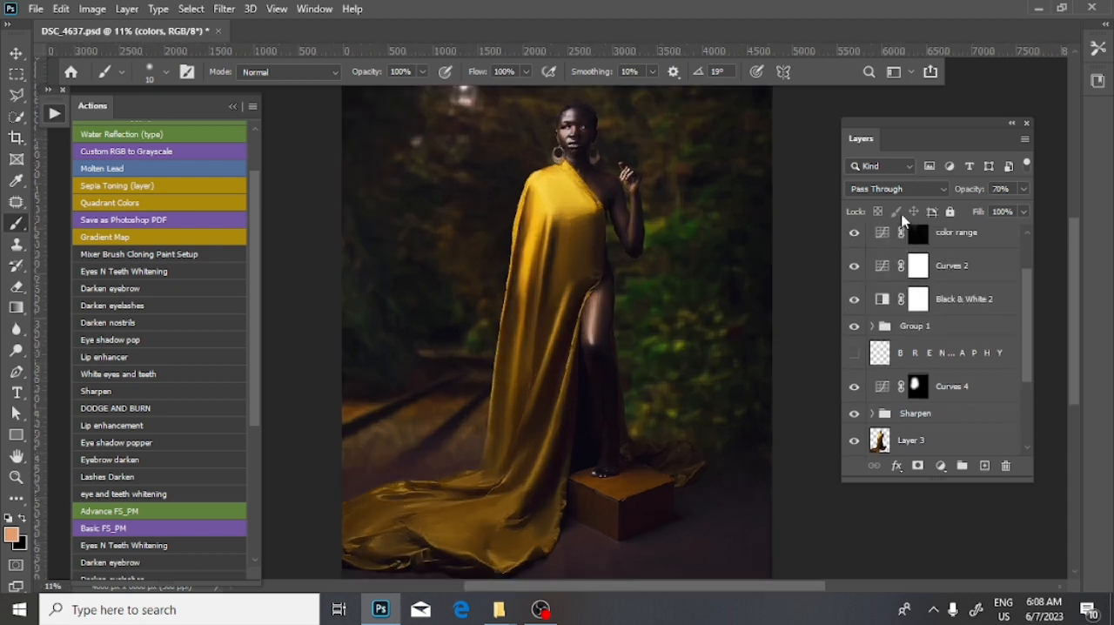
pyautogui.scroll(-1, 911, 235)
pyautogui.click(854, 313)
pyautogui.scroll(3, 922, 348)
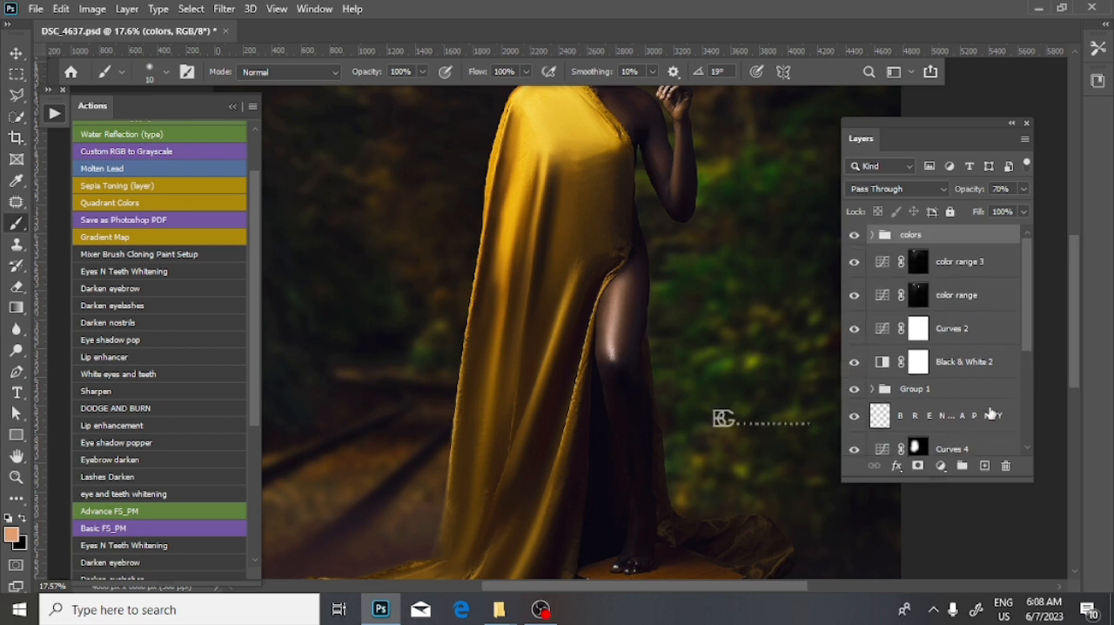
# - Scale down the photographer's logo beside the woman's leg with the Move tool's transform controls
pyautogui.click(931, 423)
pyautogui.press('v')
pyautogui.moveTo(811, 428); pyautogui.dragTo(775, 421)
pyautogui.press('Return')
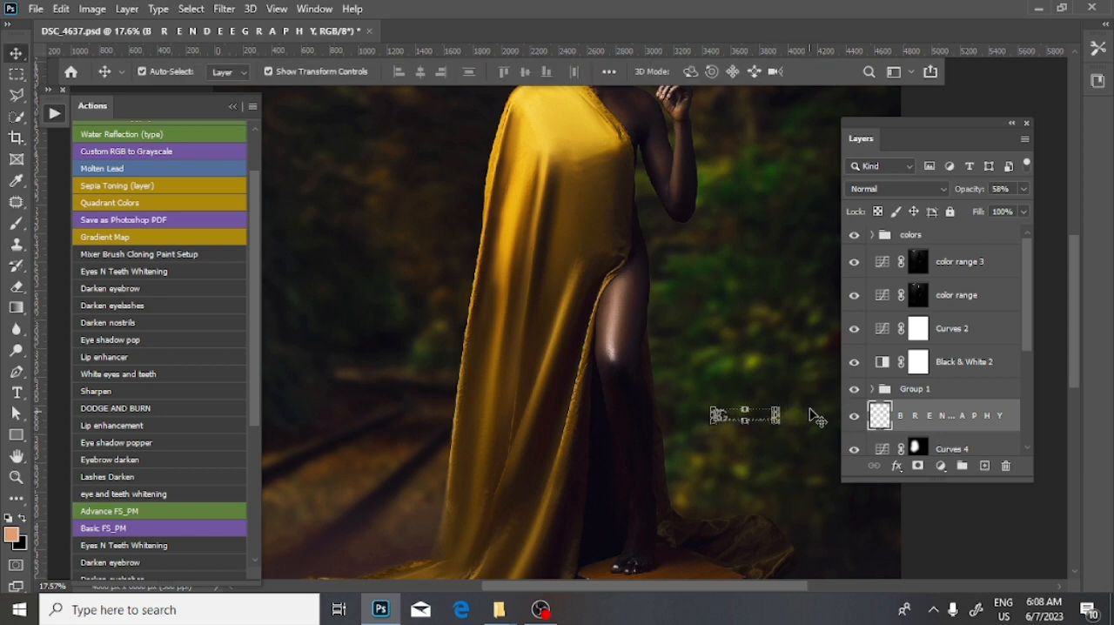
# - Group all layers from the colors group down to Basic FS_PM, leaving only the Background outside
pyautogui.click(914, 235)
pyautogui.scroll(-5, 944, 344)
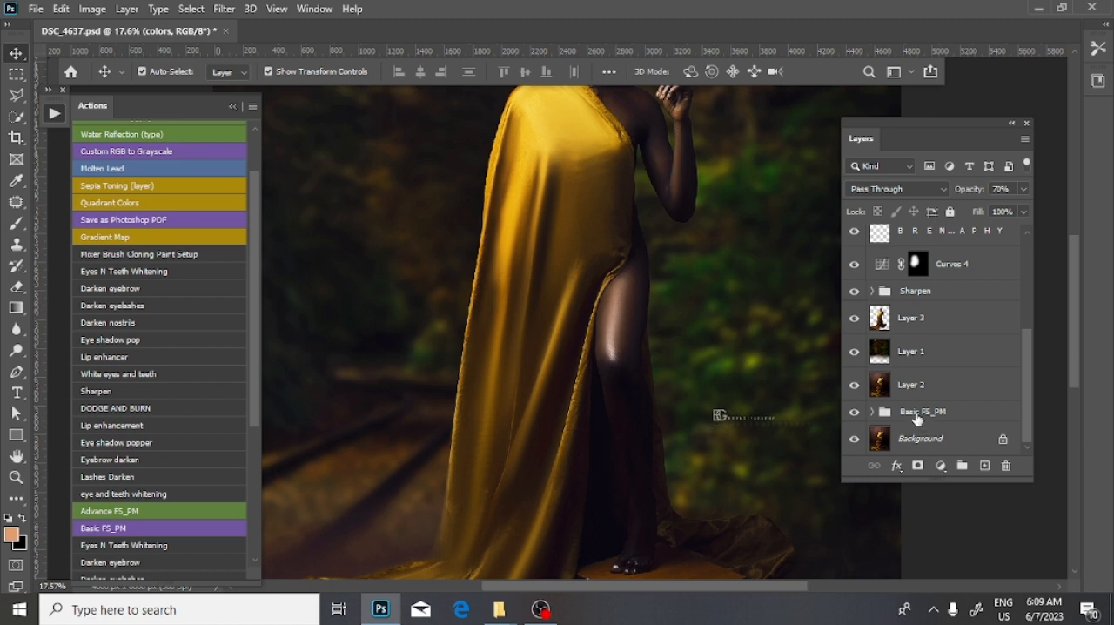
pyautogui.keyDown('shift'); pyautogui.click(917, 418); pyautogui.keyUp('shift')
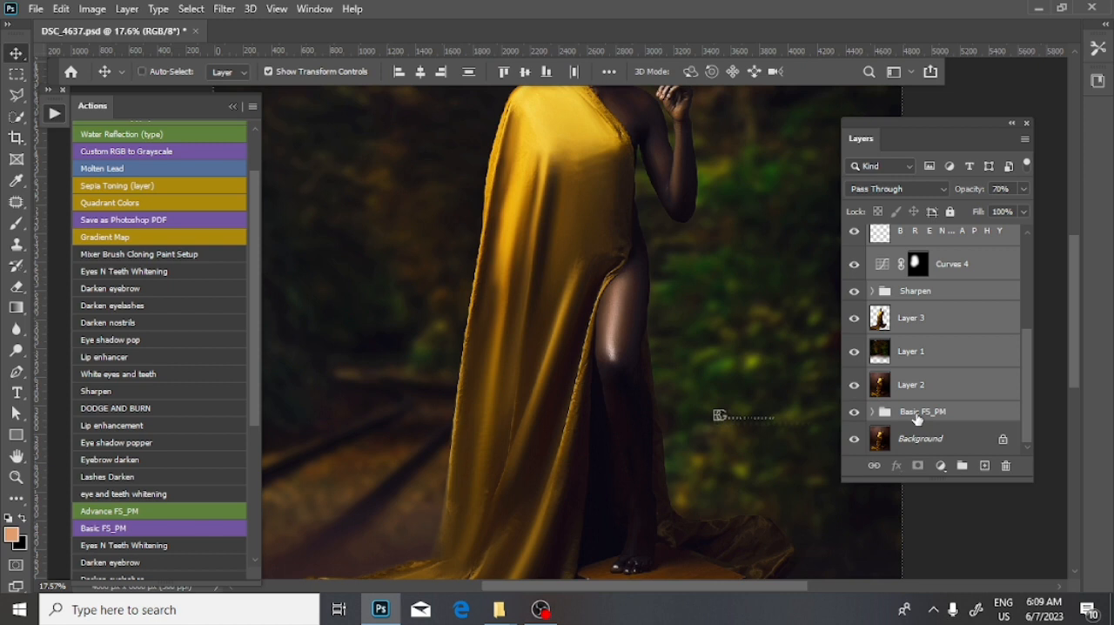
pyautogui.hotkey('ctrl', 'g')
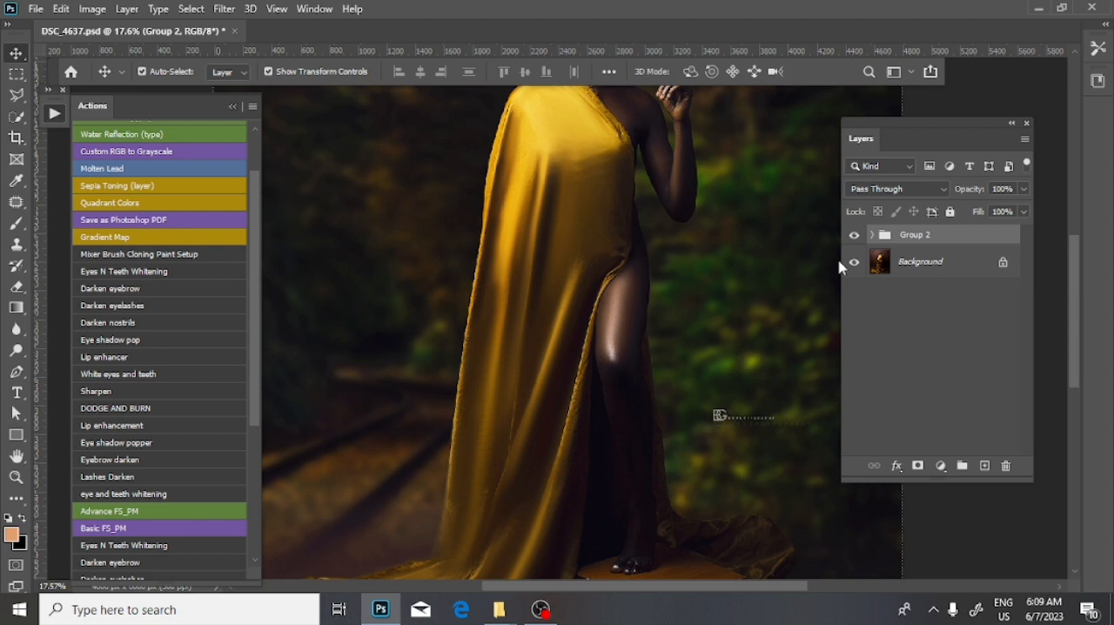
# - Compare the finished composite with the original photo by hiding and showing the new layer group, close up and in full
pyautogui.hotkey('ctrl', '-')
pyautogui.hotkey('ctrl', '-')
pyautogui.hotkey('ctrl', '-')
pyautogui.hotkey('ctrl', '+')
pyautogui.hotkey('ctrl', '+')
pyautogui.hotkey('ctrl', '+')
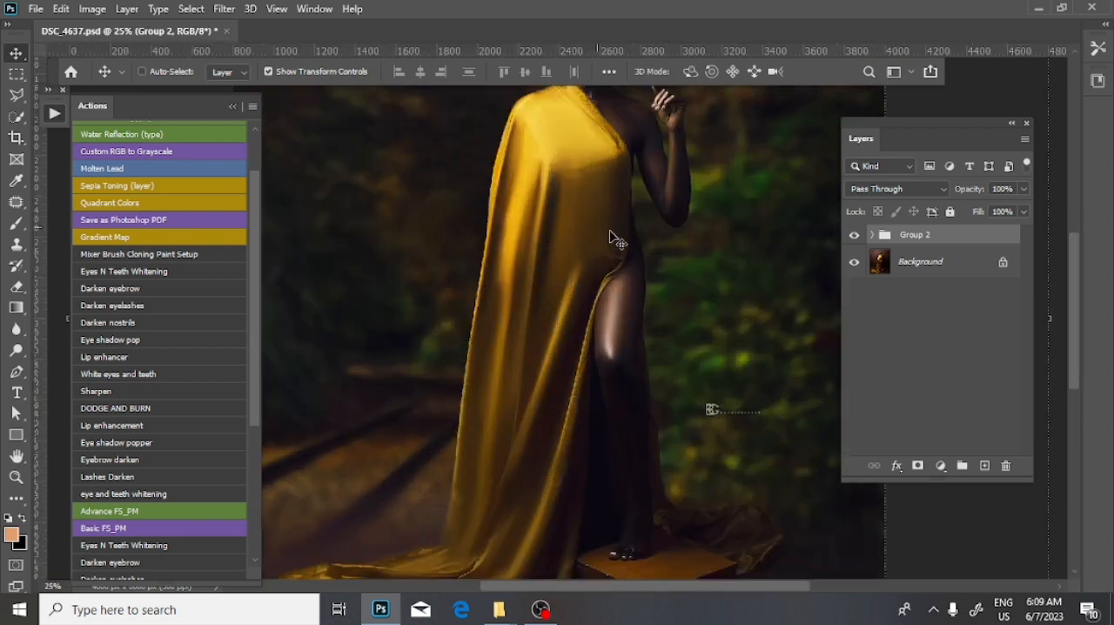
pyautogui.moveTo(599, 206); pyautogui.dragTo(547, 428)
pyautogui.moveTo(805, 284); pyautogui.dragTo(770, 262)
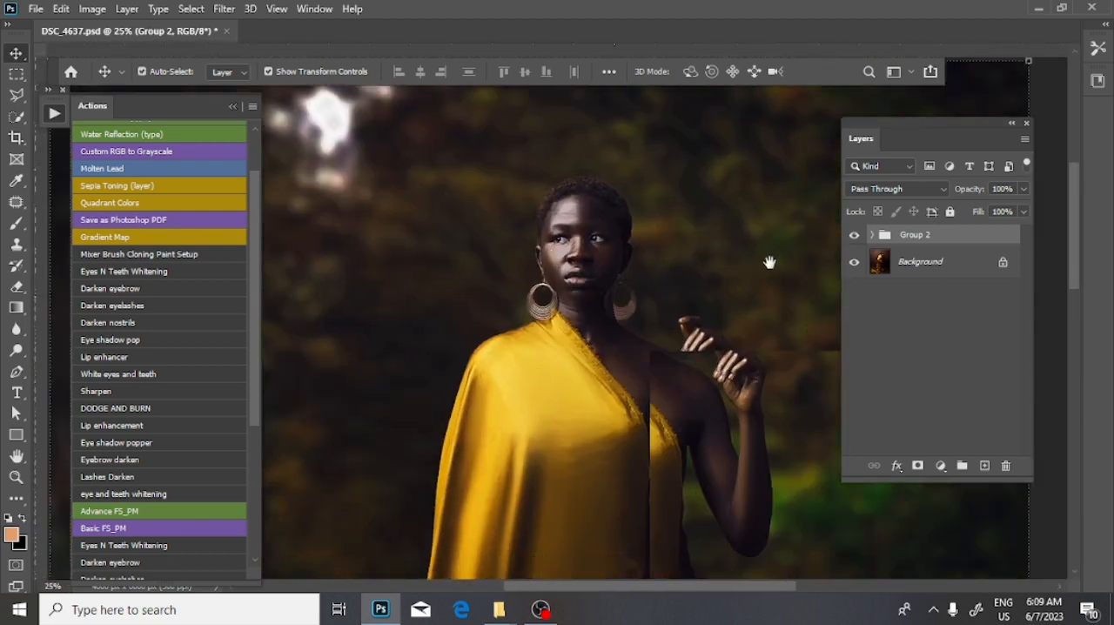
pyautogui.hotkey('ctrl', 'r')
pyautogui.click(854, 235)
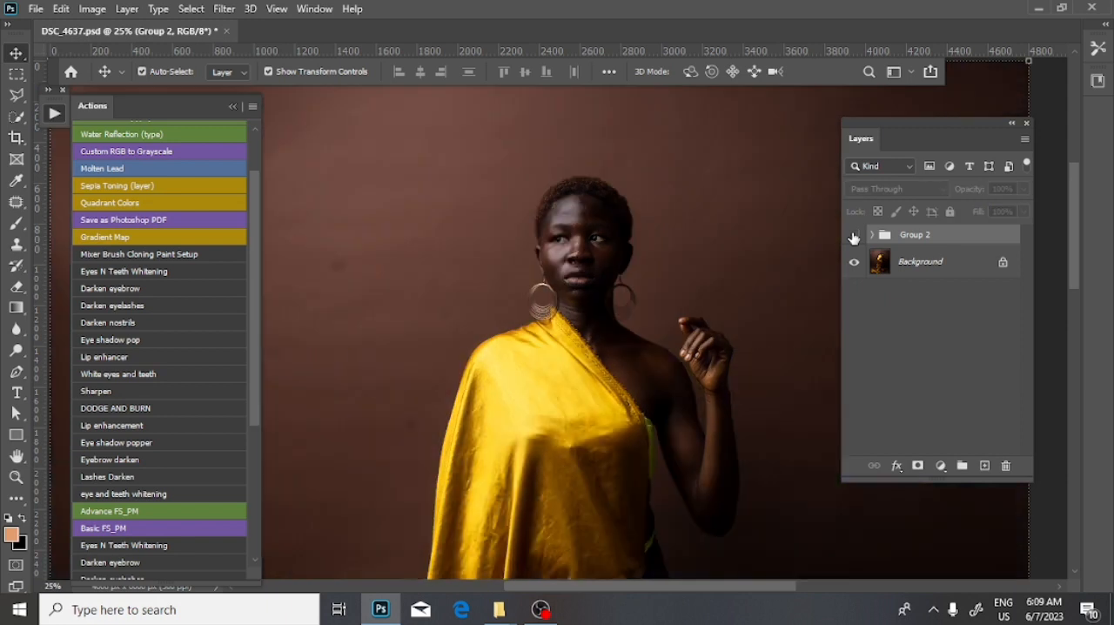
pyautogui.hotkey('ctrl', '-')
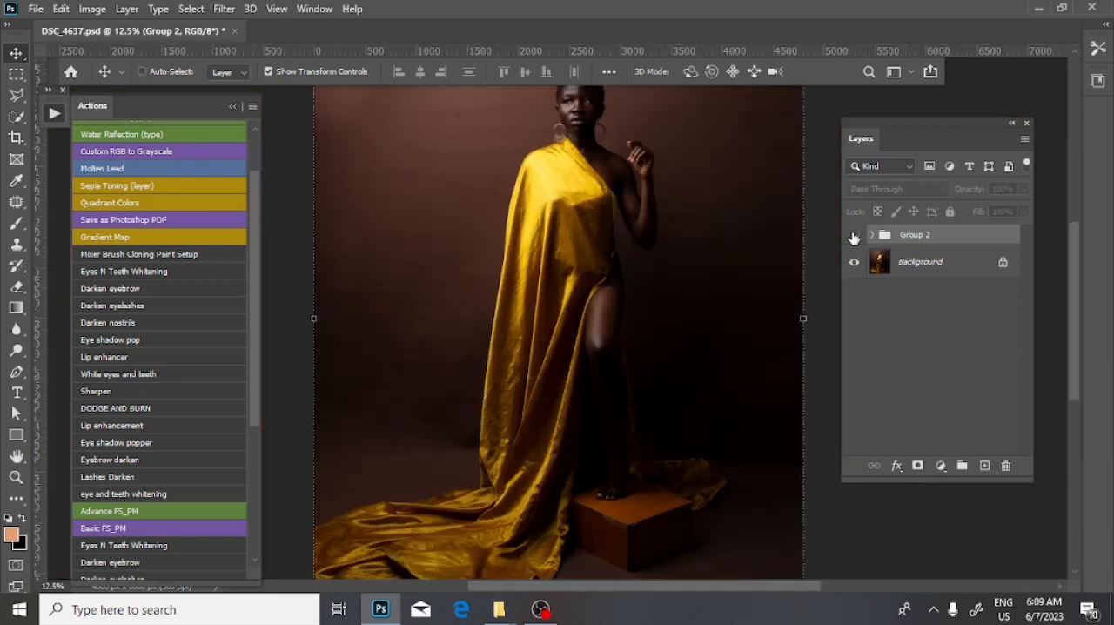
pyautogui.click(853, 235)
pyautogui.hotkey('ctrl', '-')
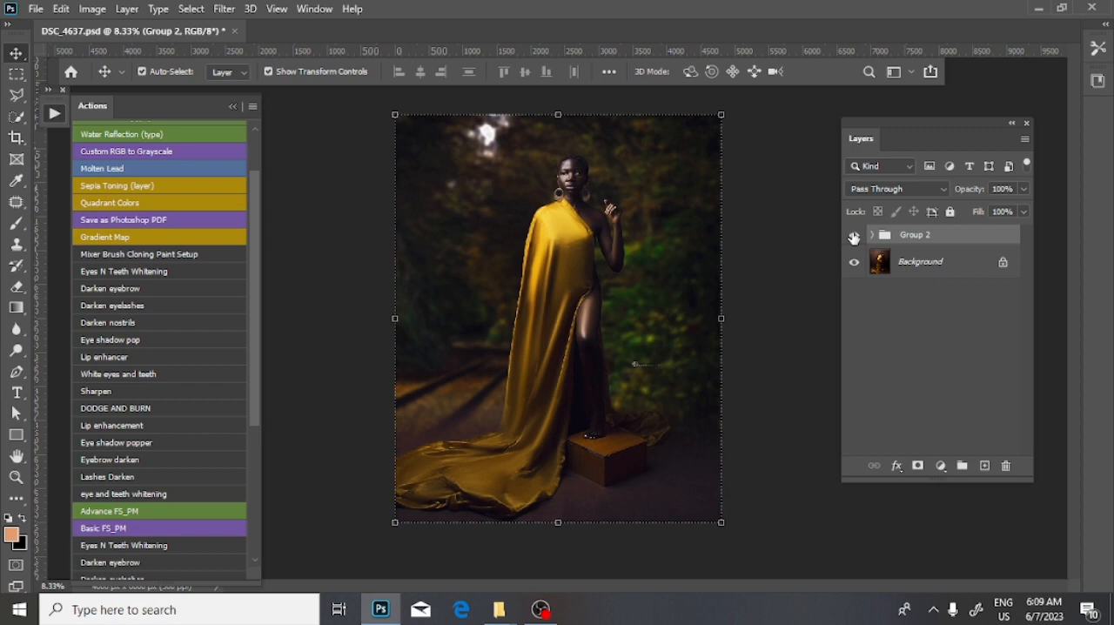
pyautogui.click(854, 238)
pyautogui.click(854, 237)
# - Examine the woman's face and upper body in the finished composite, and review the whole image
pyautogui.scroll(2, 589, 289)
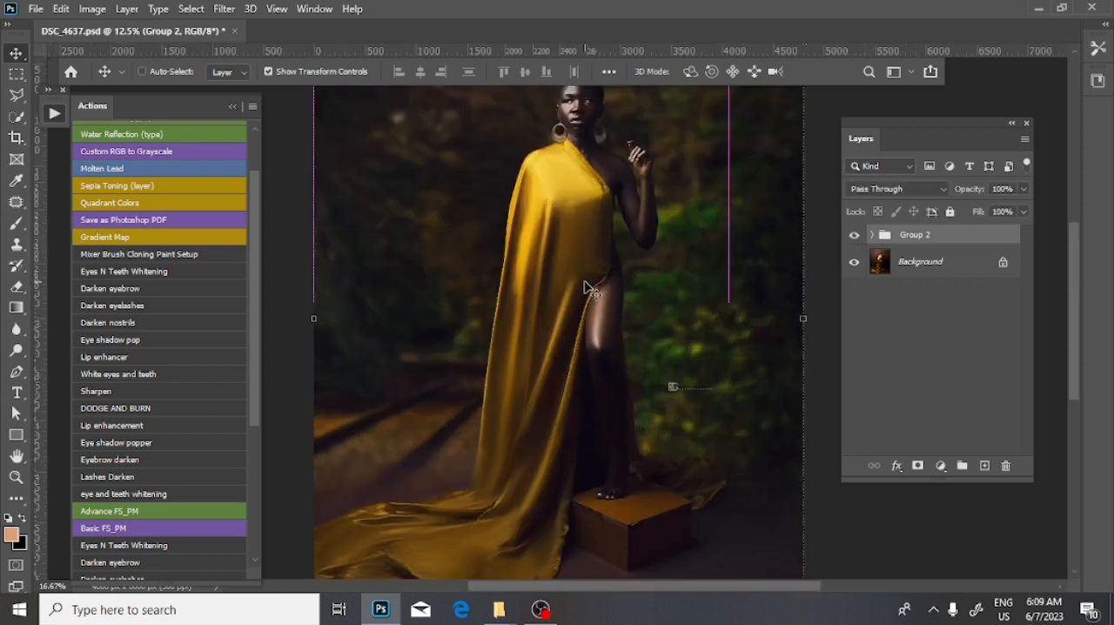
pyautogui.hotkey('ctrl', '+')
pyautogui.moveTo(628, 210); pyautogui.dragTo(619, 328)
pyautogui.hotkey('ctrl', '+')
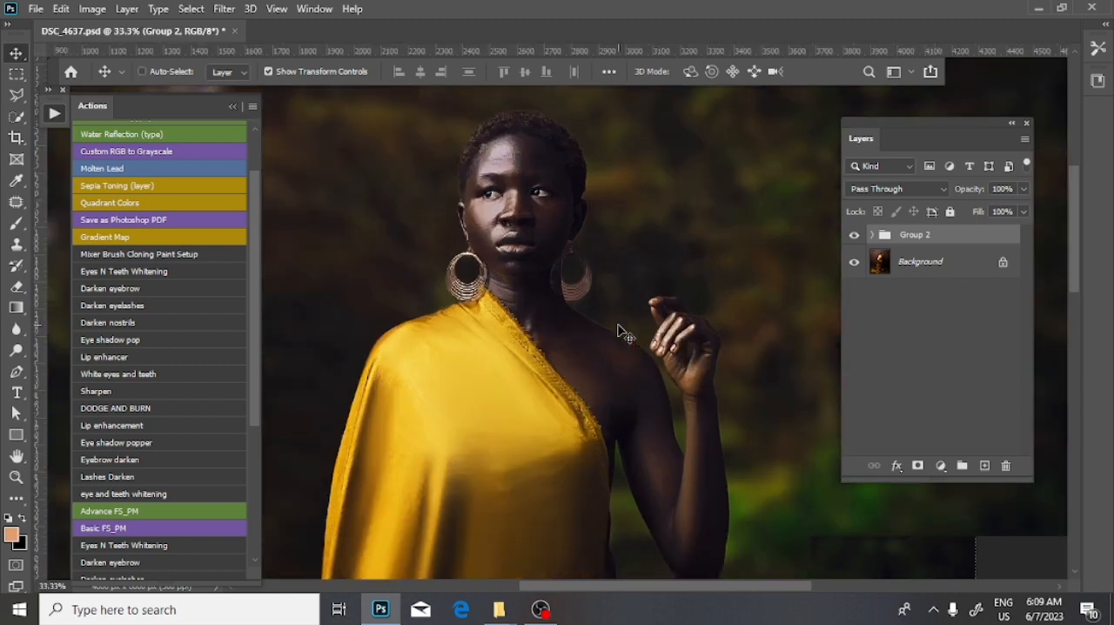
pyautogui.hotkey('ctrl', '-')
pyautogui.hotkey('ctrl', '-')
pyautogui.hotkey('ctrl', '-')
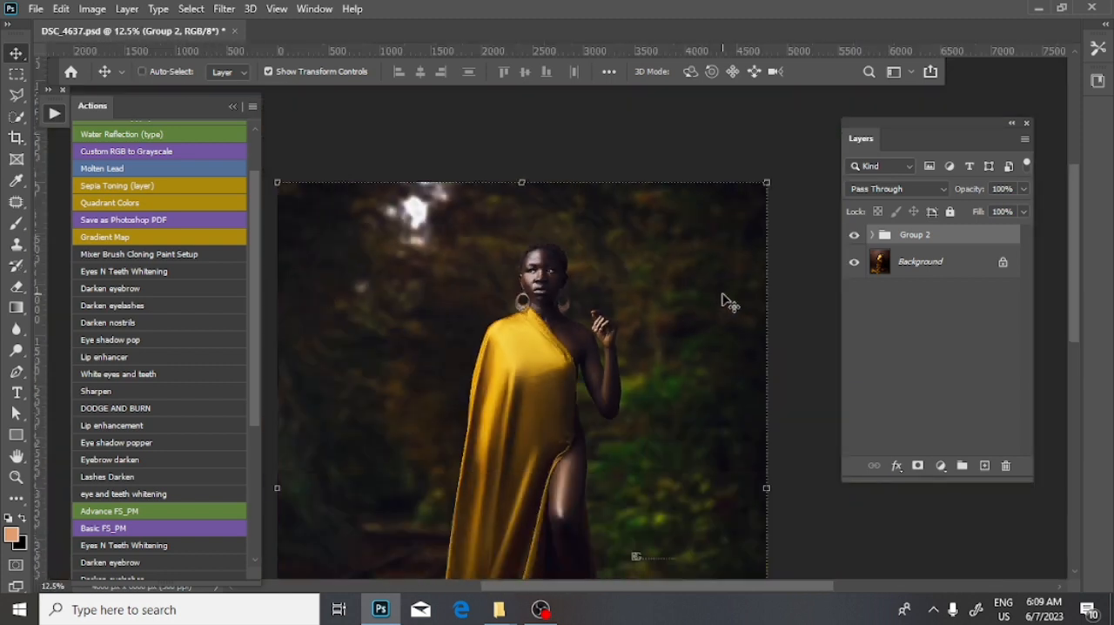
pyautogui.hotkey('ctrl', '-')
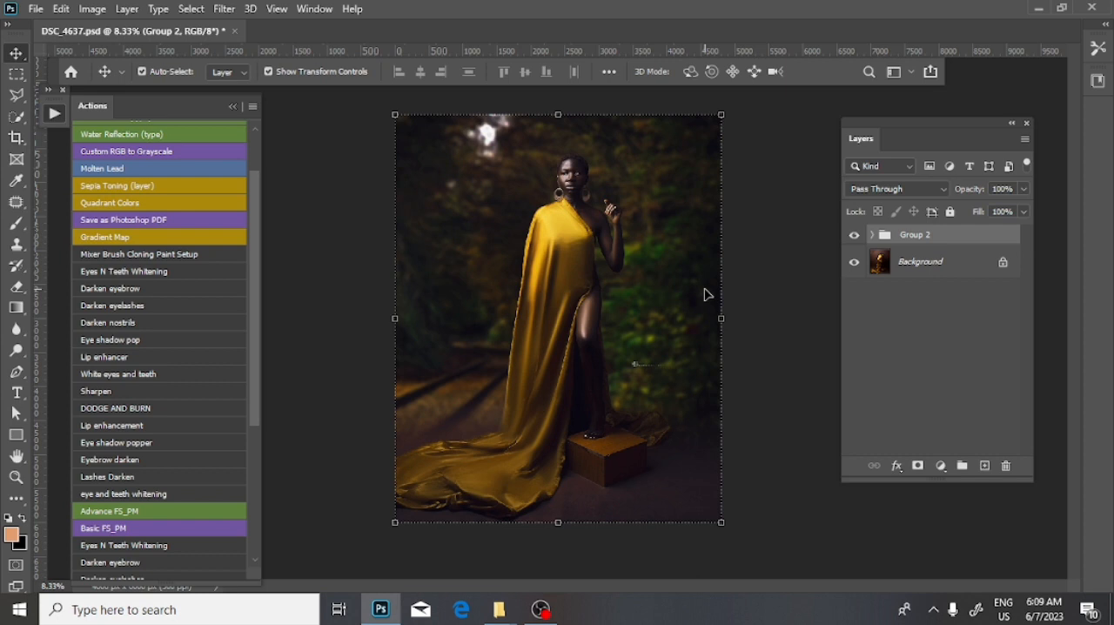